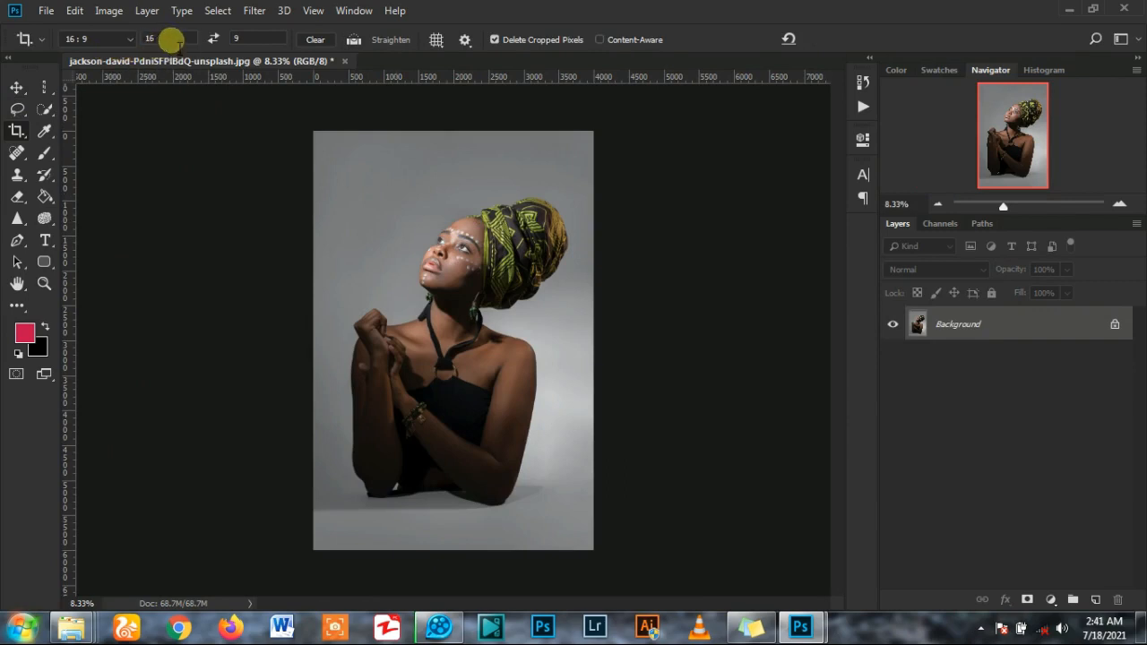
- Crop off the lower part of the photo using a cleared aspect ratio, keeping the full width down to the waist
left_click(267, 40)
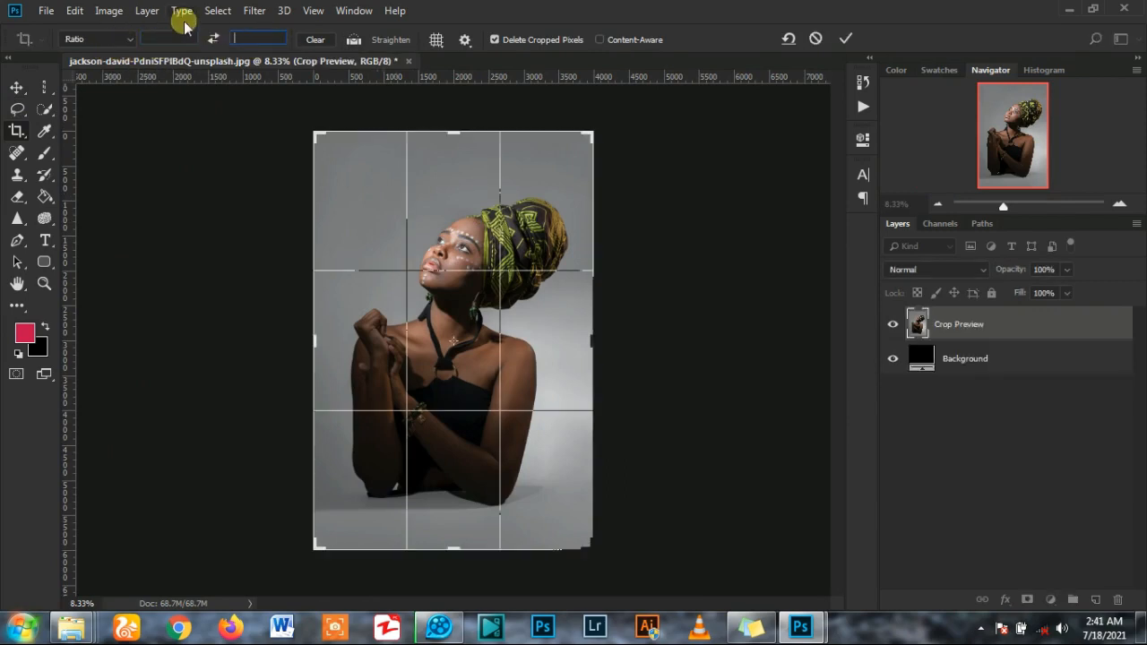
left_click(15, 108)
left_click(591, 247)
left_click_drag(446, 547, 448, 490)
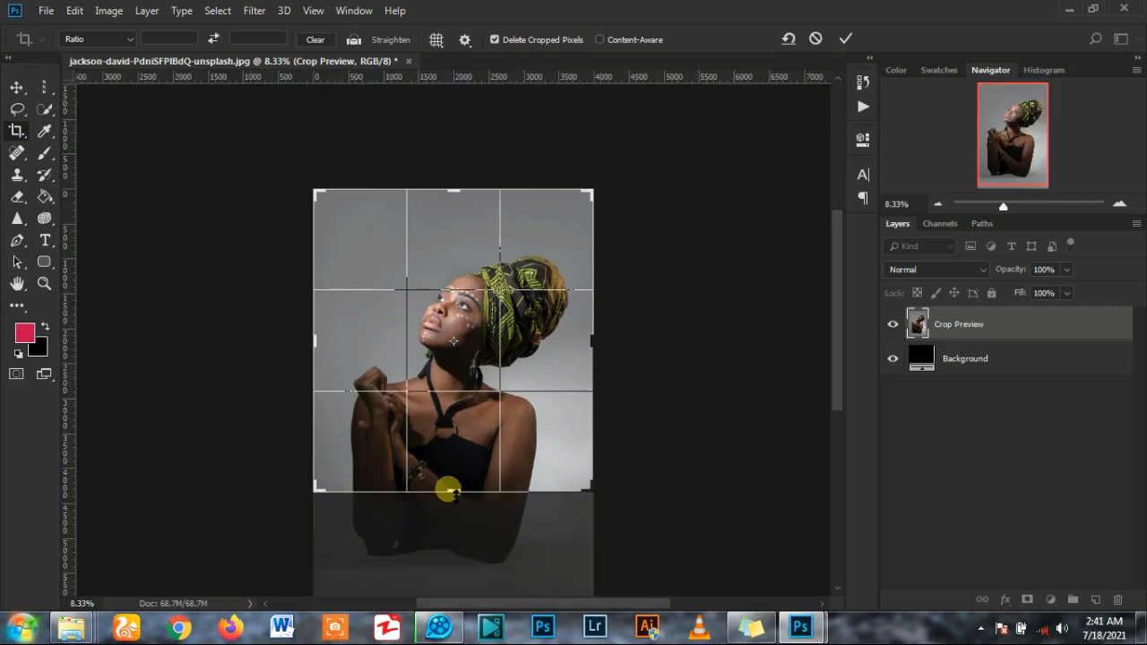
key("Return")
key("ctrl+0")
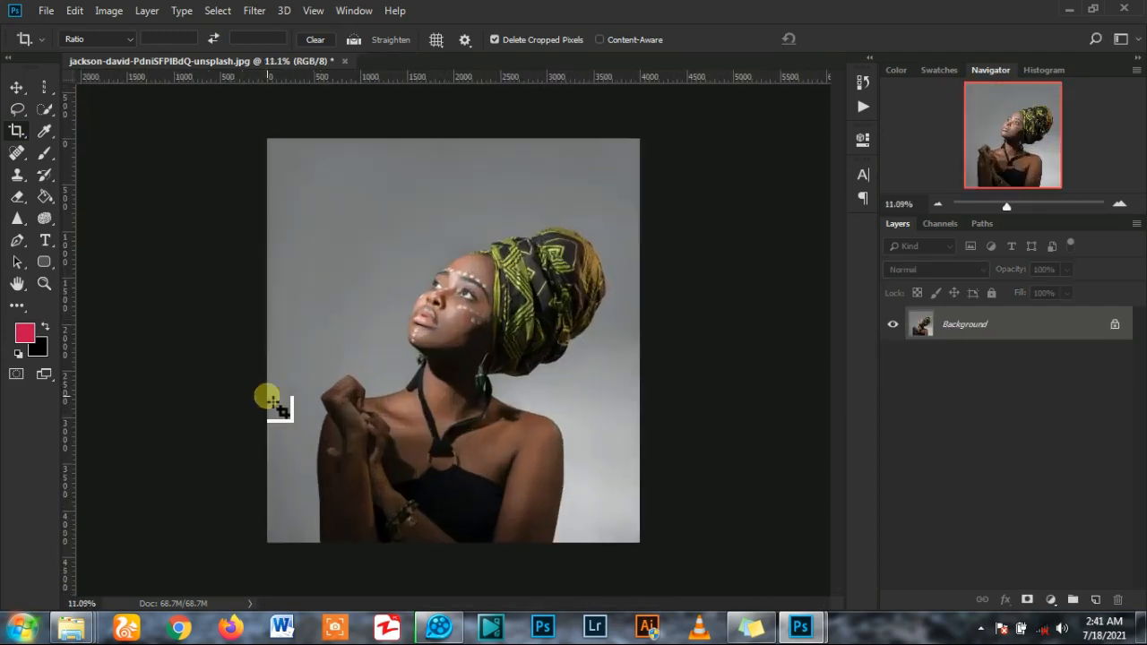
scroll(627, 313, "down", 2)
- Unlock the Background layer and add a Brightness/Contrast adjustment layer with brightness -150 and contrast 100
left_click(16, 87)
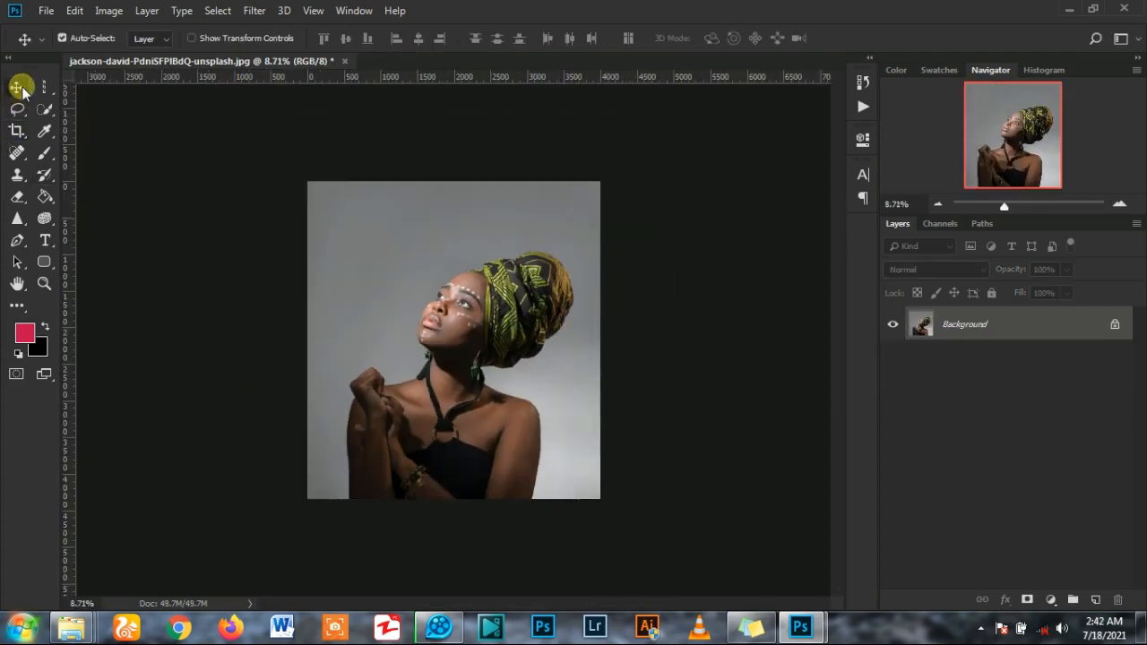
left_click(1115, 325)
left_click(1053, 598)
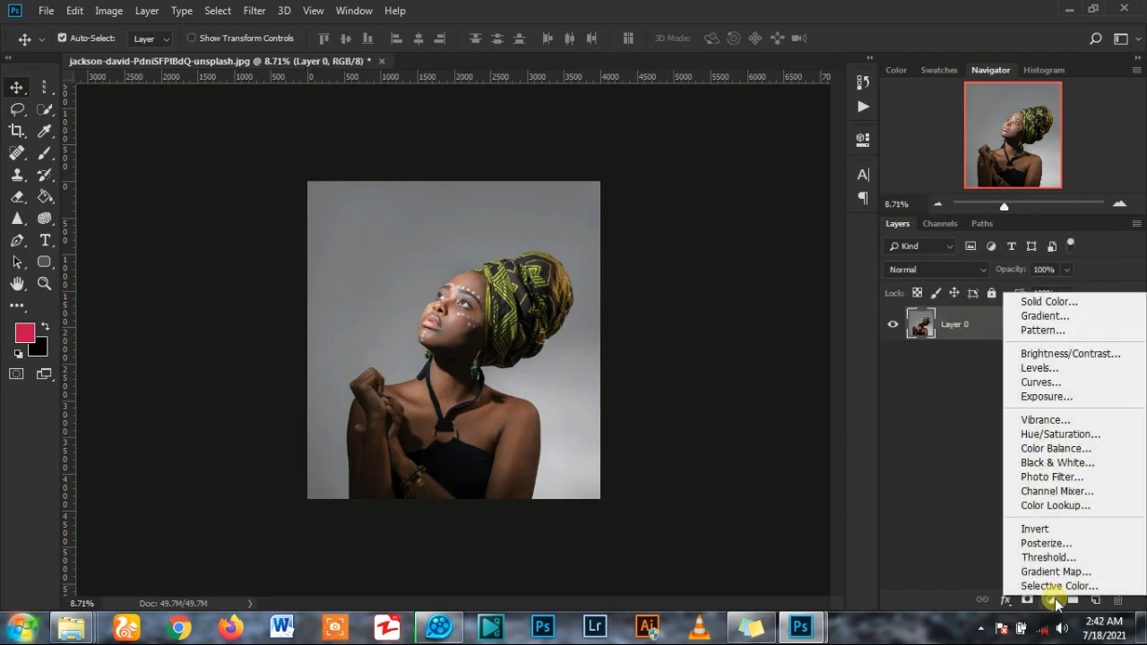
left_click(1076, 354)
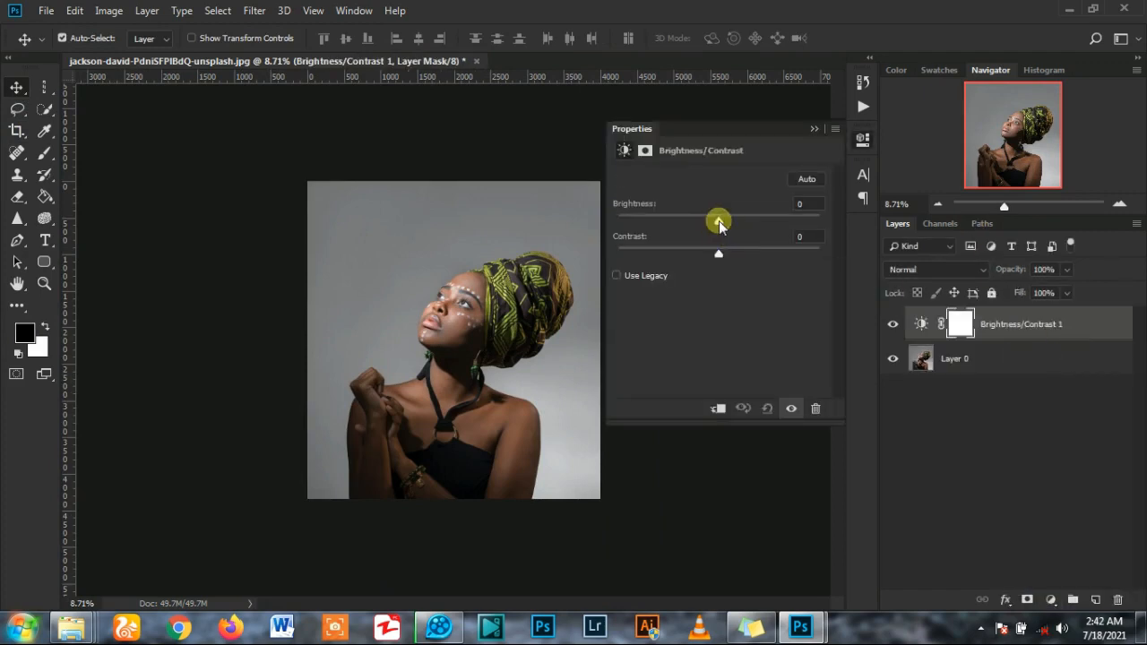
left_click_drag(718, 220, 615, 221)
left_click_drag(720, 256, 835, 254)
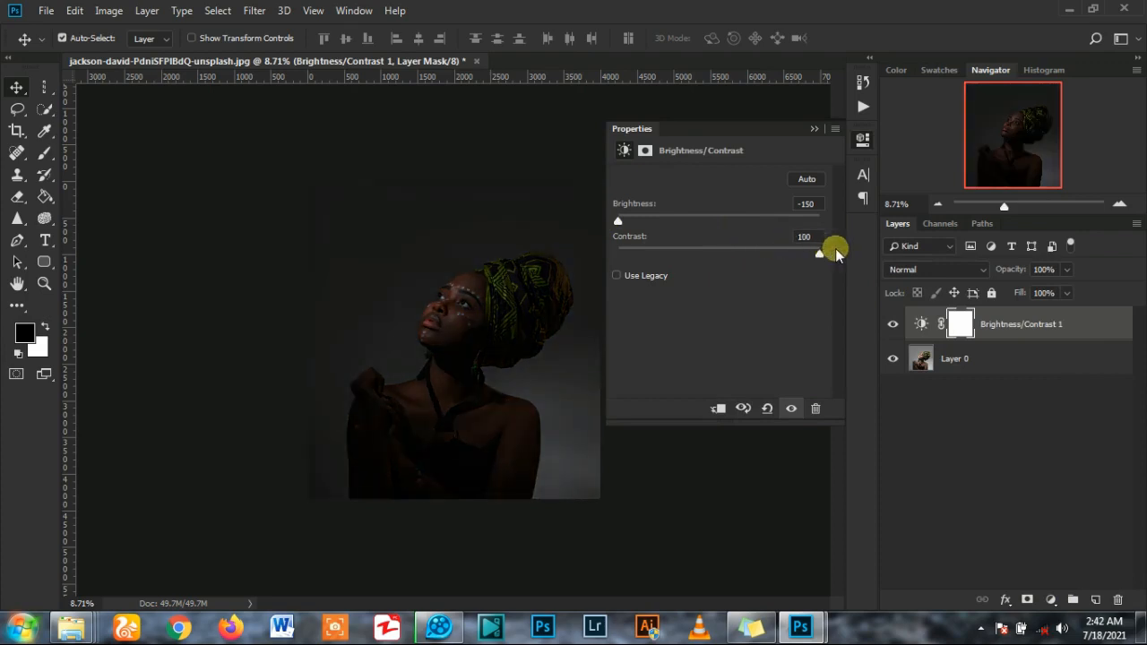
left_click(812, 130)
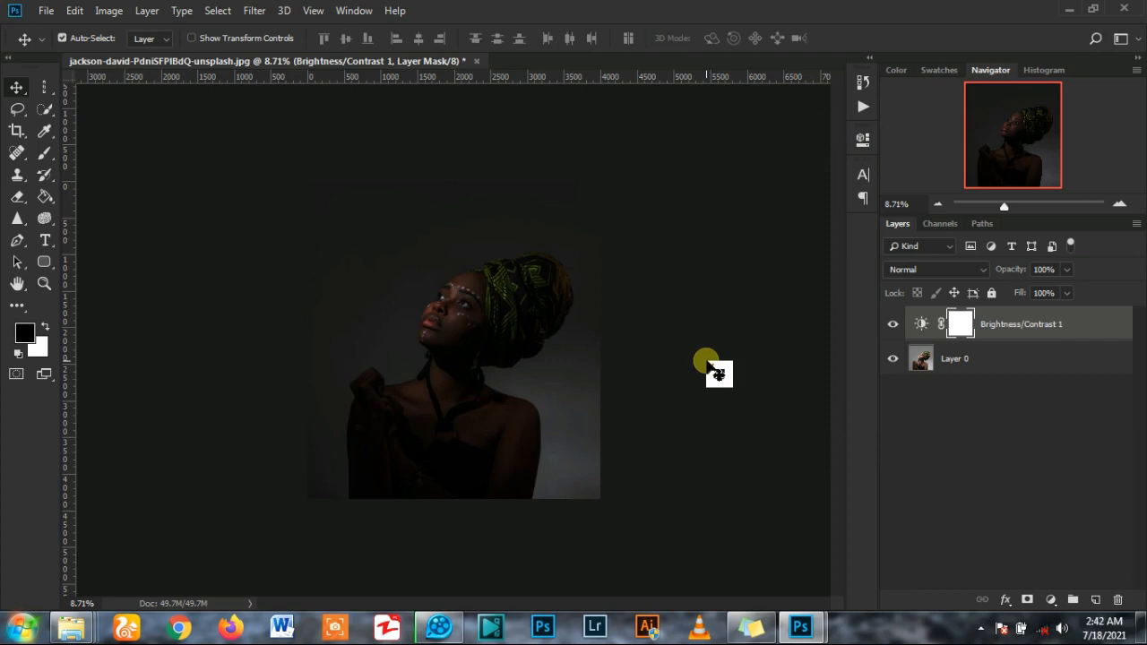
- Add a Hue/Saturation adjustment layer with Colorize enabled and a teal-blue hue, and compare the image with and without it
left_click(1051, 600)
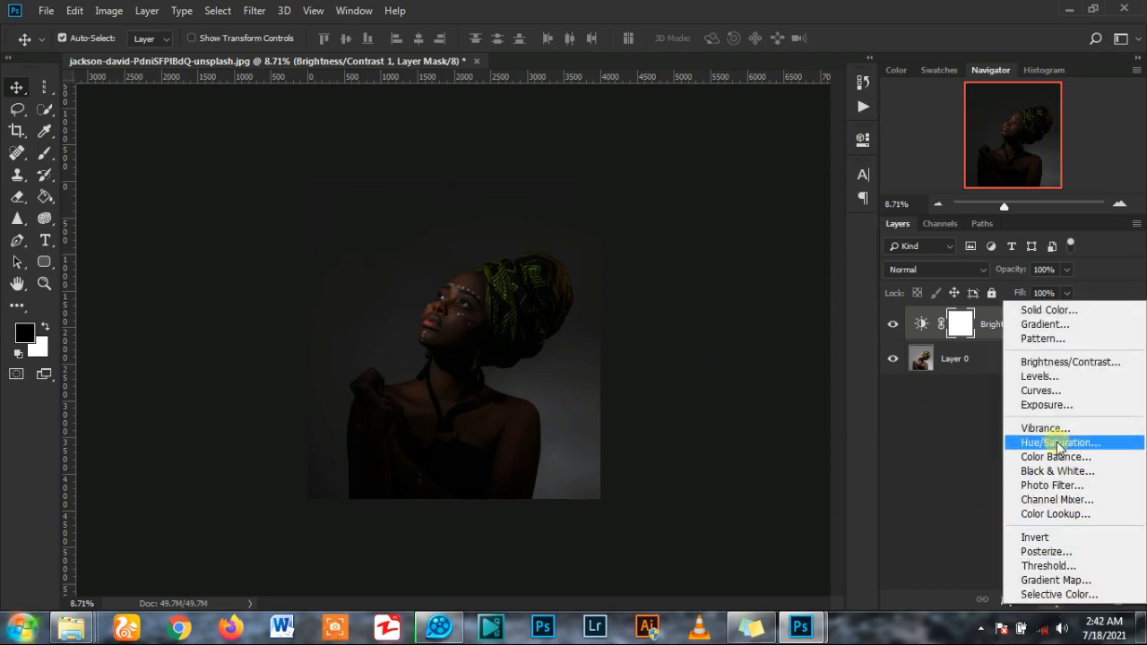
left_click(1058, 443)
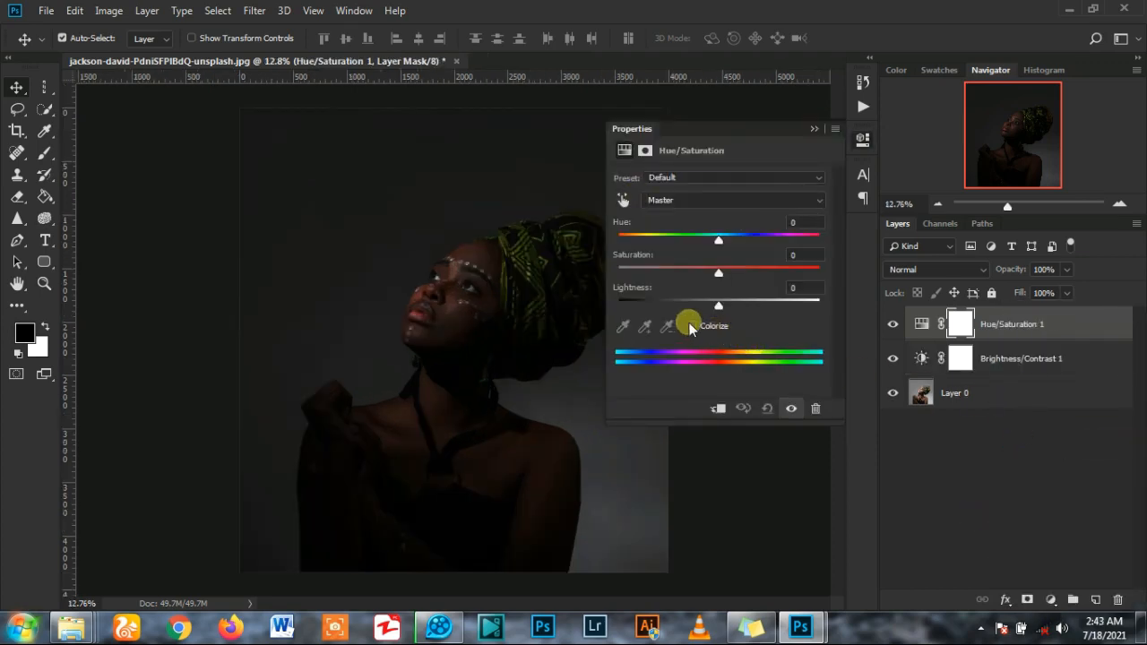
left_click(691, 326)
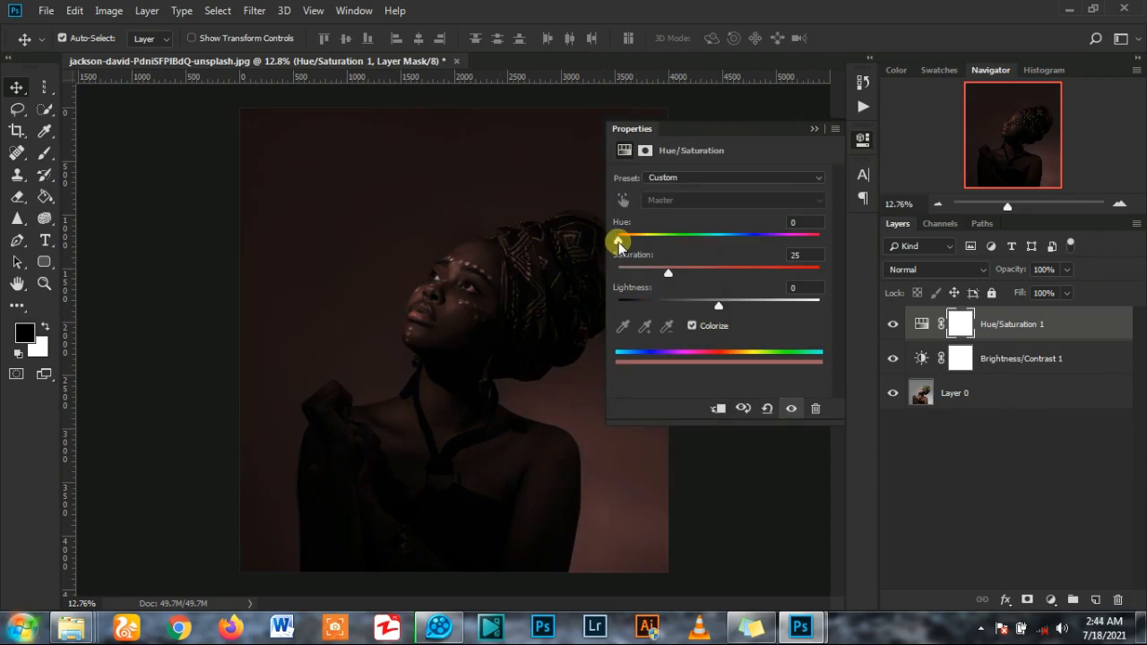
left_click_drag(617, 242, 708, 244)
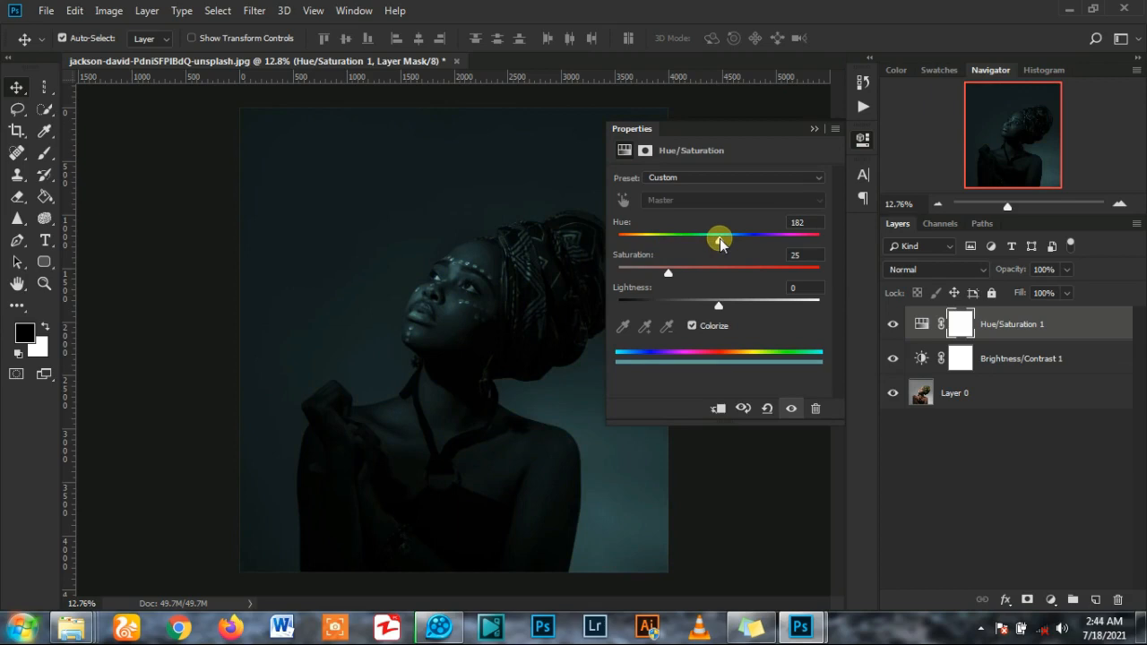
mouse_move(732, 244)
left_mouse_down()
mouse_move(748, 240)
mouse_move(736, 245)
left_mouse_up()
left_click(813, 129)
left_click(892, 324)
left_click(892, 324)
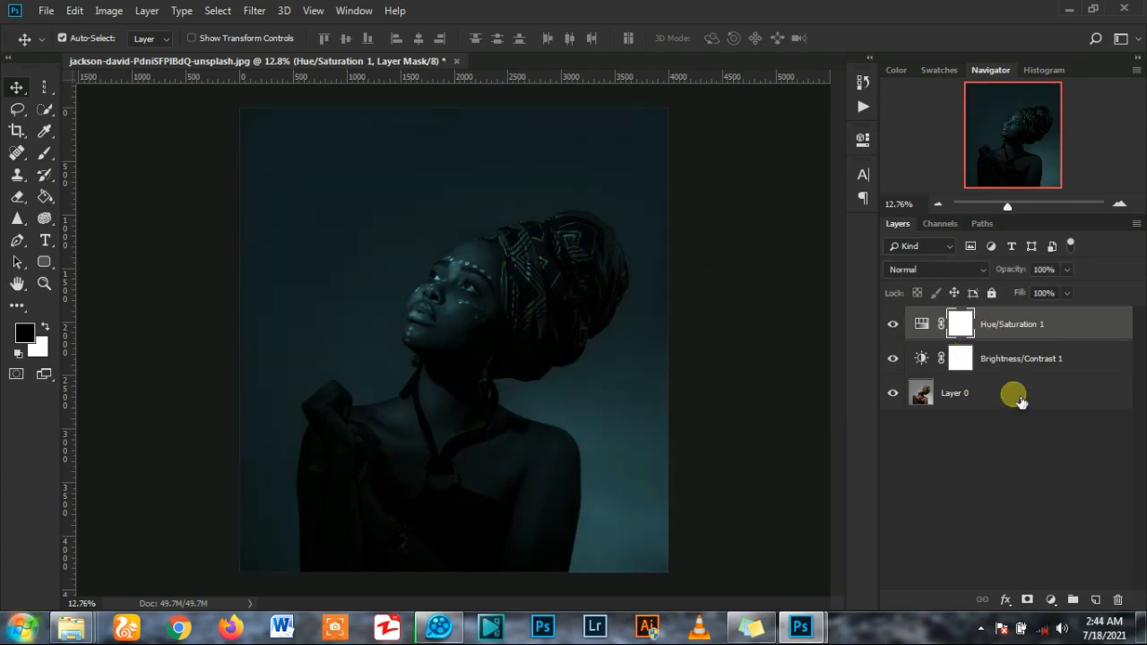
- Add a Levels adjustment layer with midtones 0.74, white input 230 and white output 153, and compare the image with and without it
left_click(1050, 600)
left_click(1057, 374)
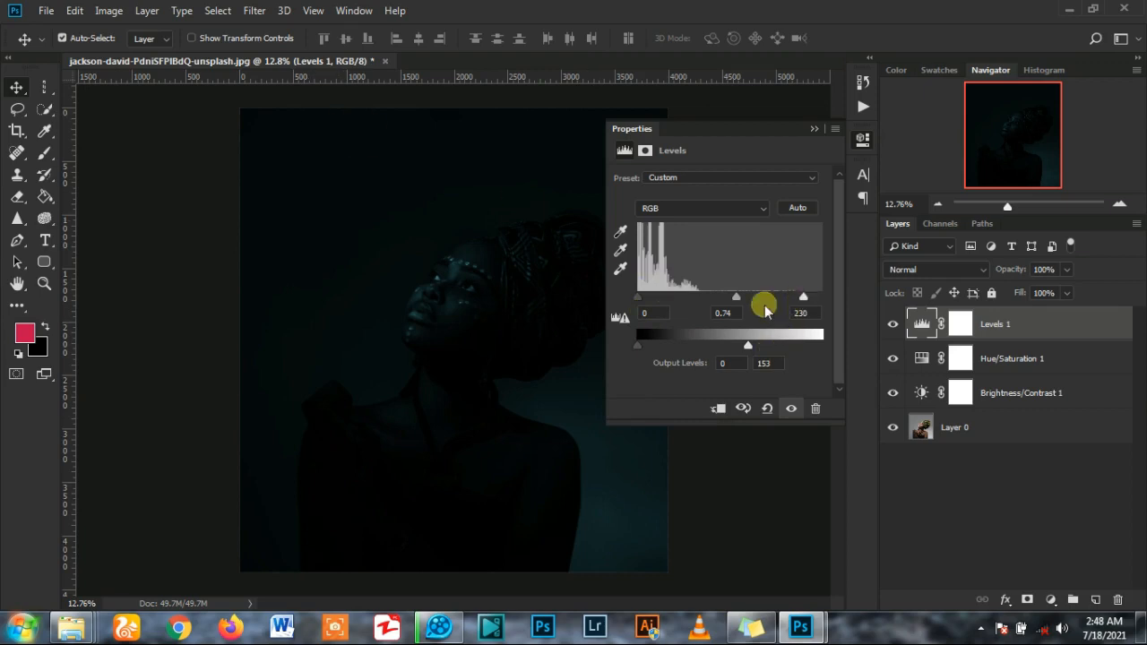
left_click(812, 131)
left_click(893, 324)
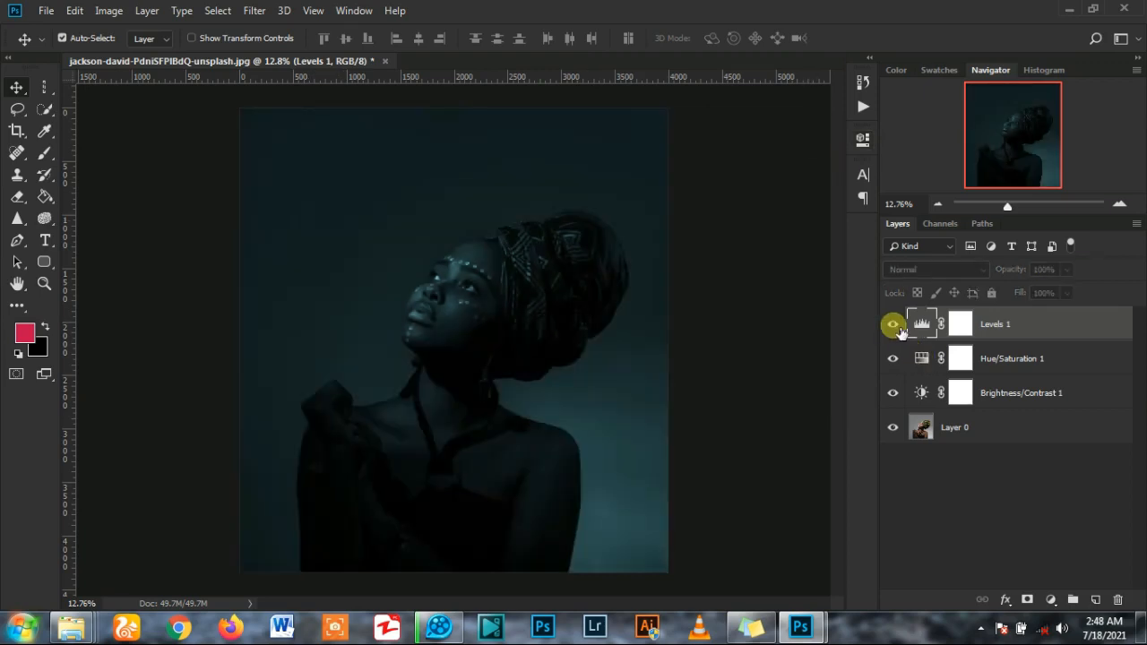
left_click(892, 324)
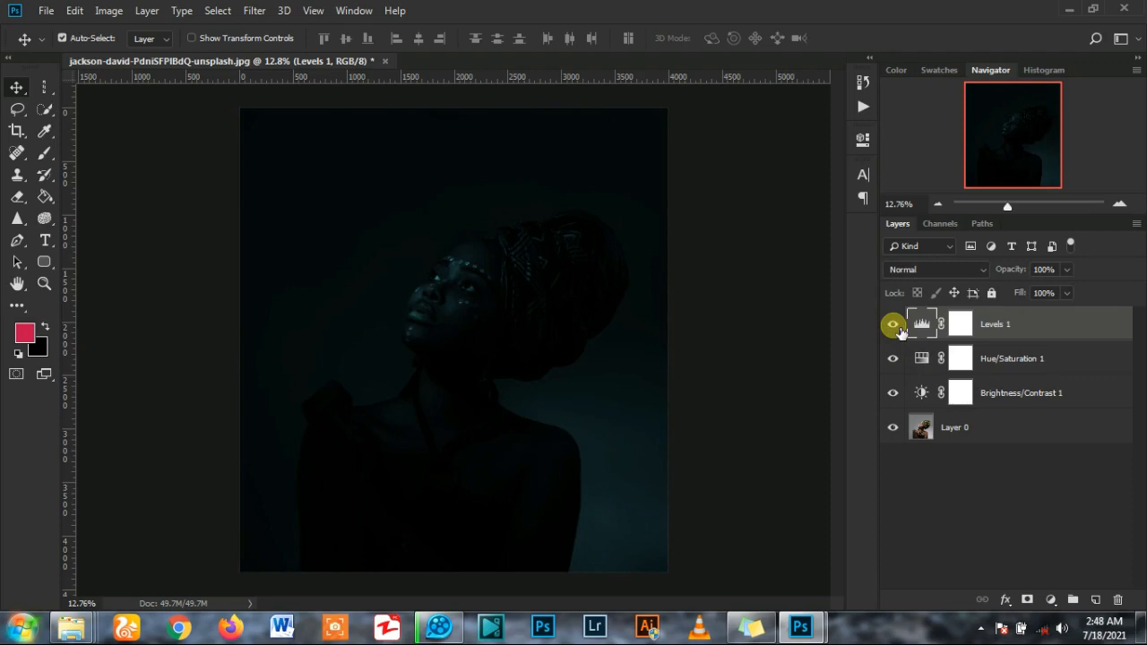
left_click(892, 324)
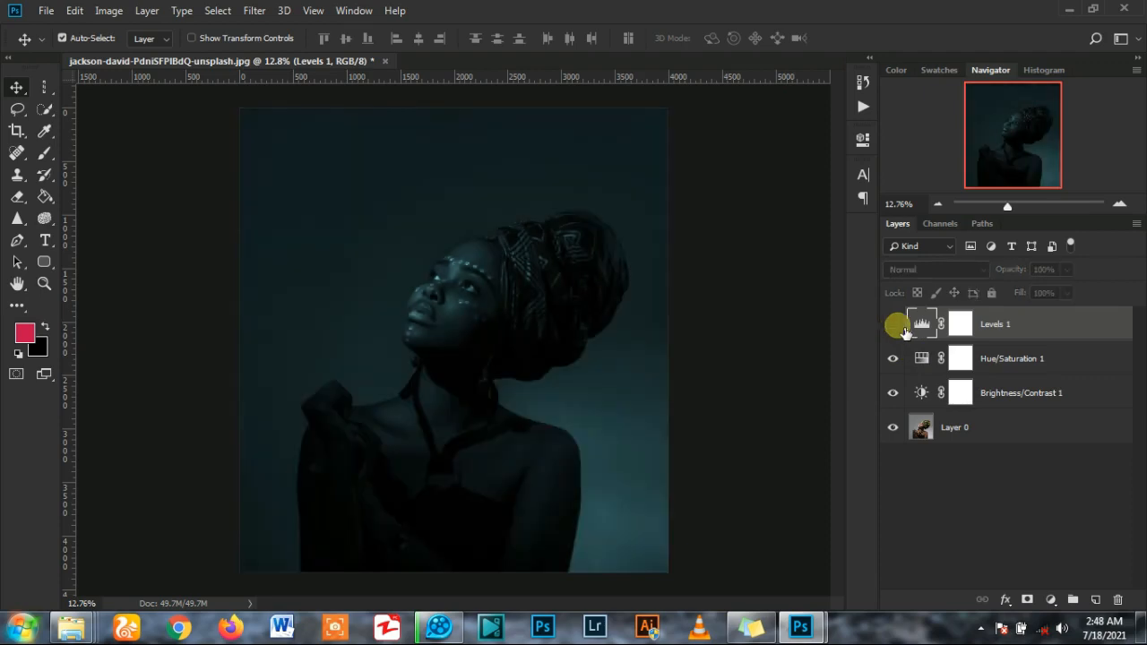
left_click(897, 326)
- Duplicate Layer 0 and move the copy above all the adjustment layers
left_click(999, 431)
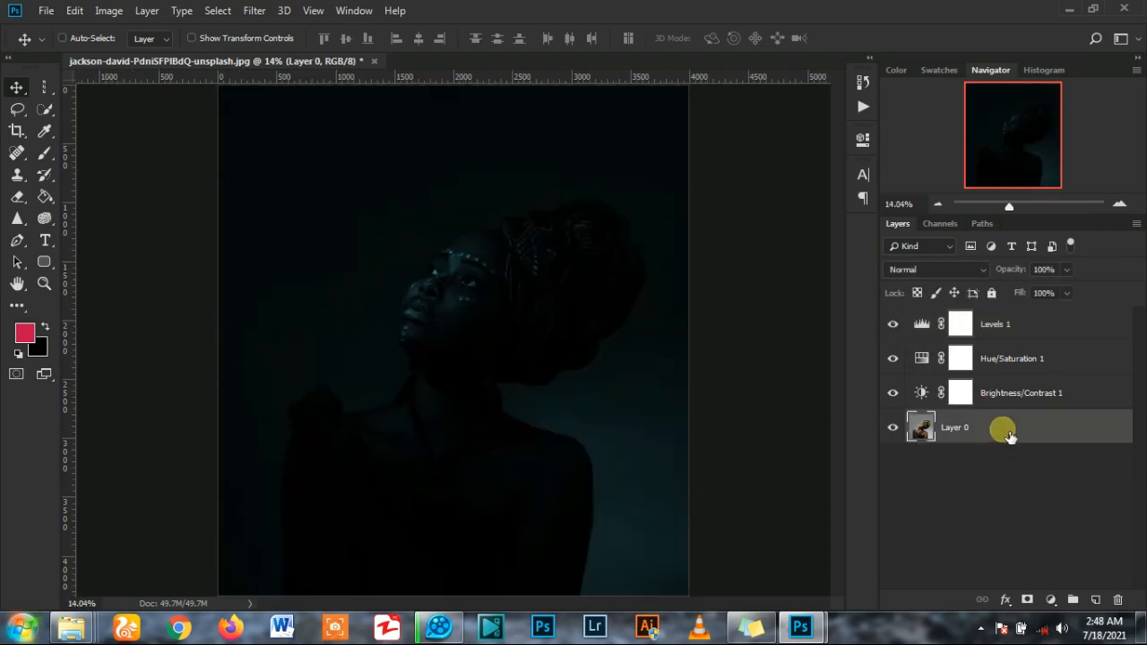
key("ctrl+j")
left_click_drag(1010, 437, 981, 326)
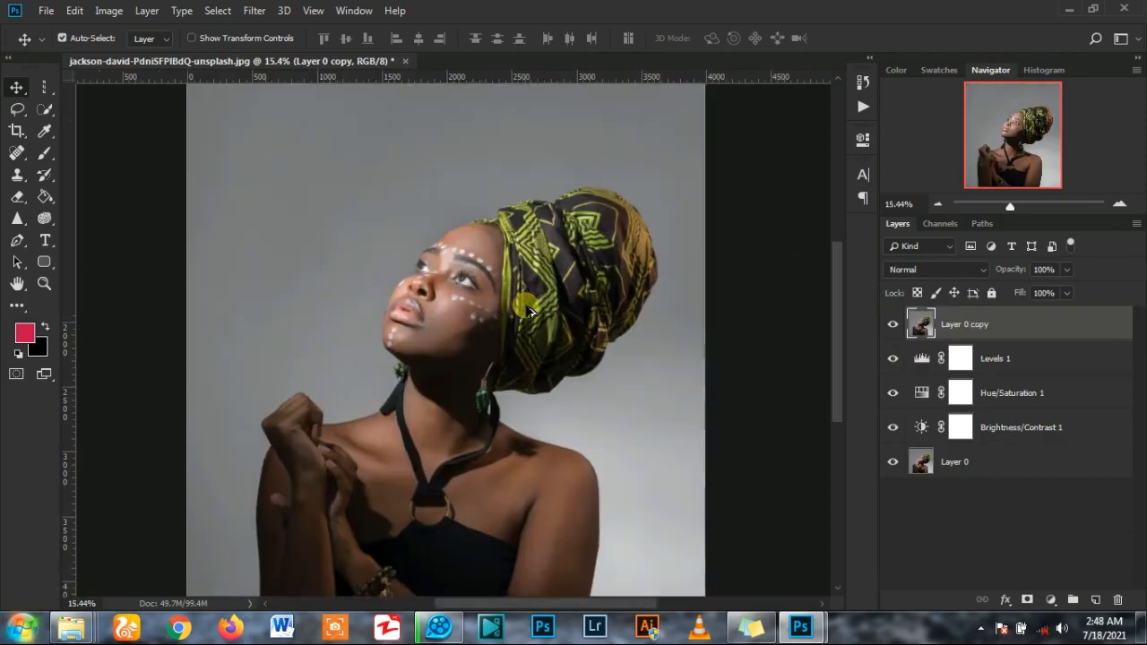
- Start a Pen tool path on Layer 0 copy just below the far eye and trace the edge of the far cheek
left_click(17, 240)
scroll(404, 269, "up", 6)
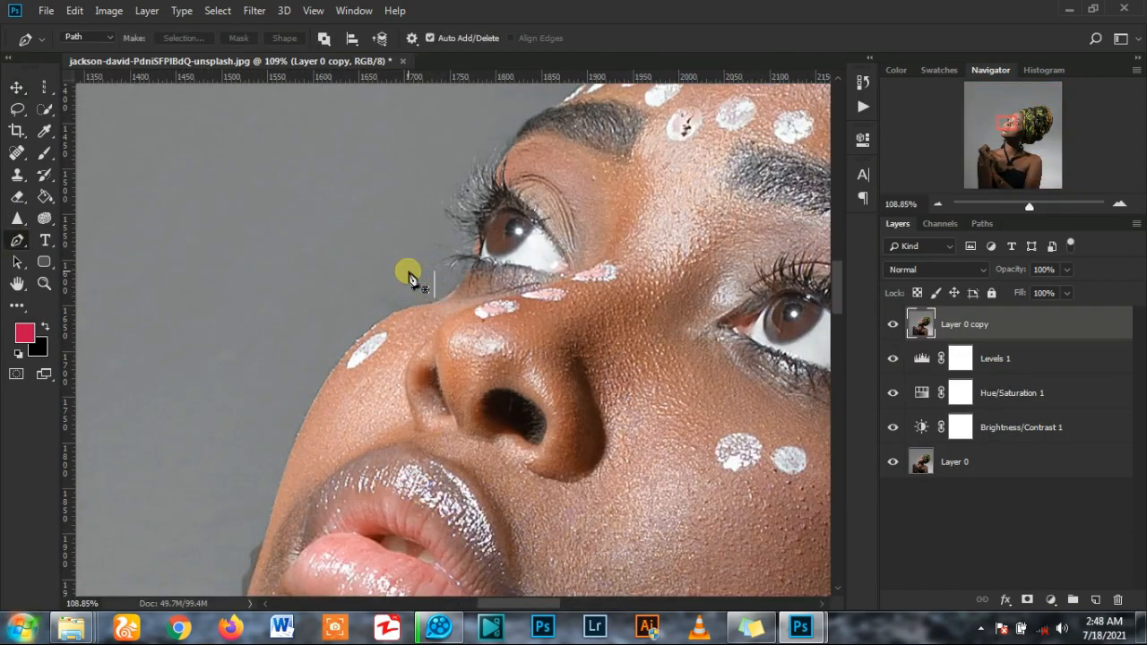
scroll(409, 276, "down", 4)
scroll(394, 276, "down", 2)
scroll(358, 260, "up", 2)
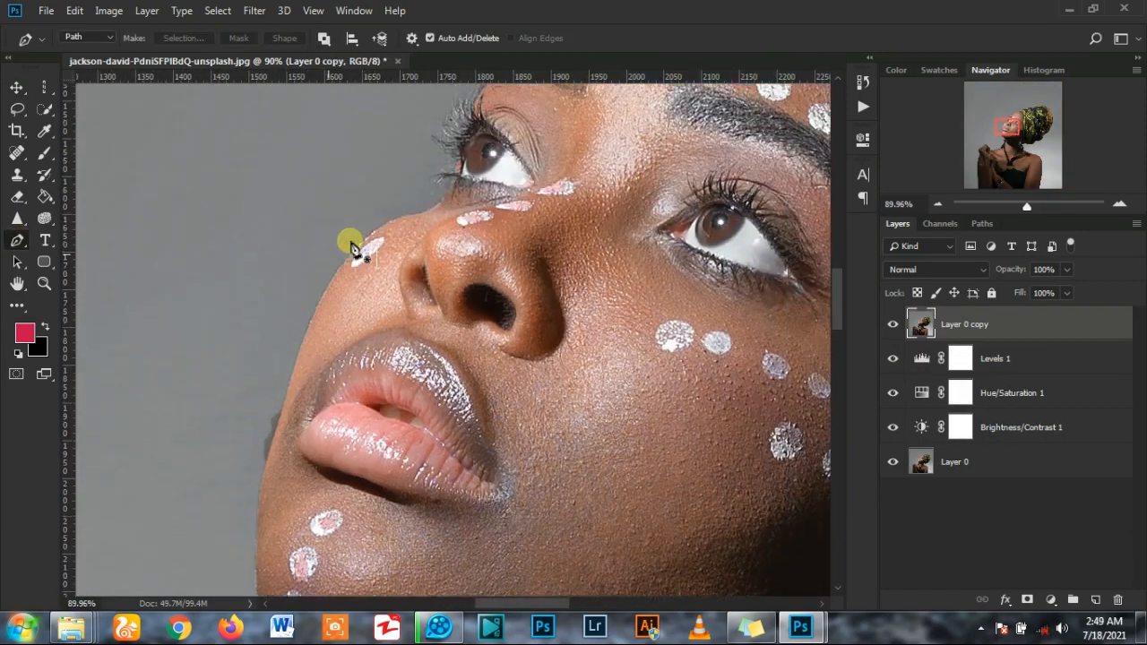
scroll(352, 246, "up", 4)
left_click(478, 256)
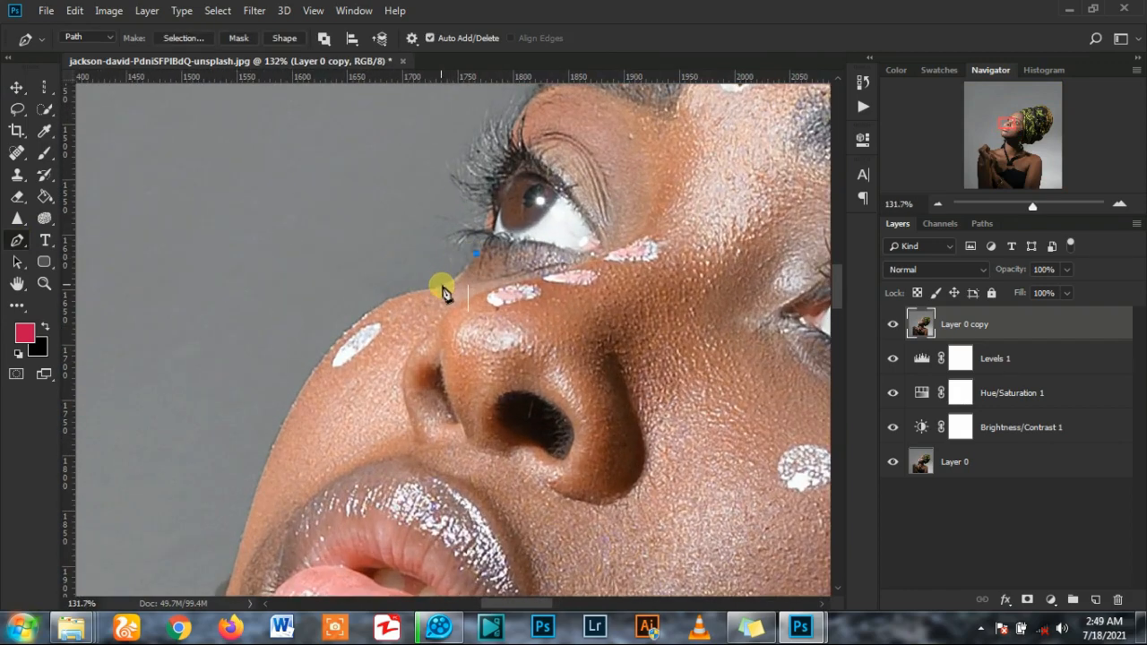
mouse_move(440, 286)
left_mouse_down()
mouse_move(421, 298)
mouse_move(435, 289)
left_mouse_up()
left_click_drag(307, 382, 284, 422)
- Continue the path down the face outline beside the lips toward the chin
scroll(282, 403, "down", 3)
left_click_drag(244, 363, 231, 421)
scroll(224, 394, "down", 3)
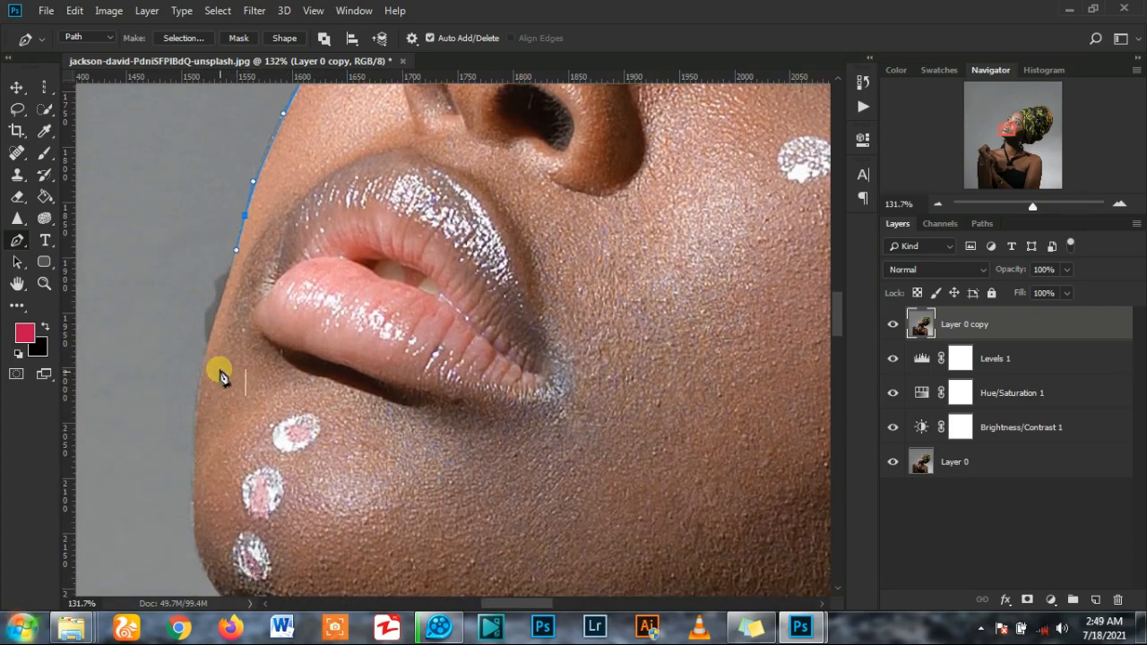
left_click_drag(212, 335, 199, 360)
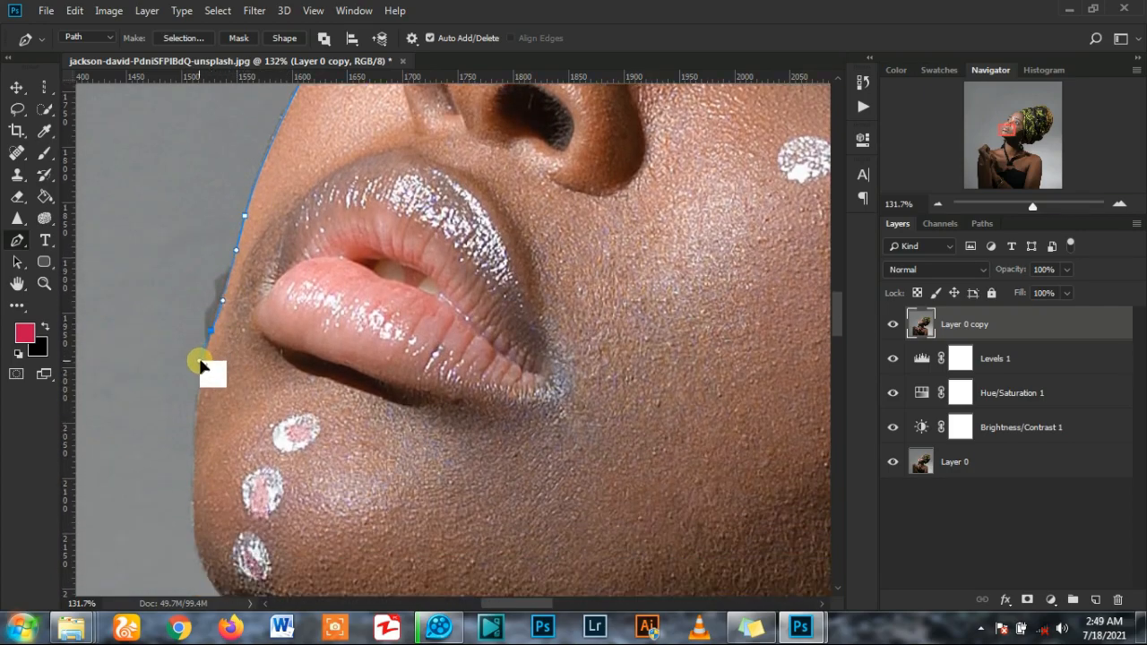
- Continue the path around the upper green beads of the earring below the jaw, removing the last misplaced anchor's curve handle
mouse_move(370, 267)
left_mouse_down()
mouse_move(377, 307)
mouse_move(350, 345)
mouse_move(358, 367)
left_mouse_up()
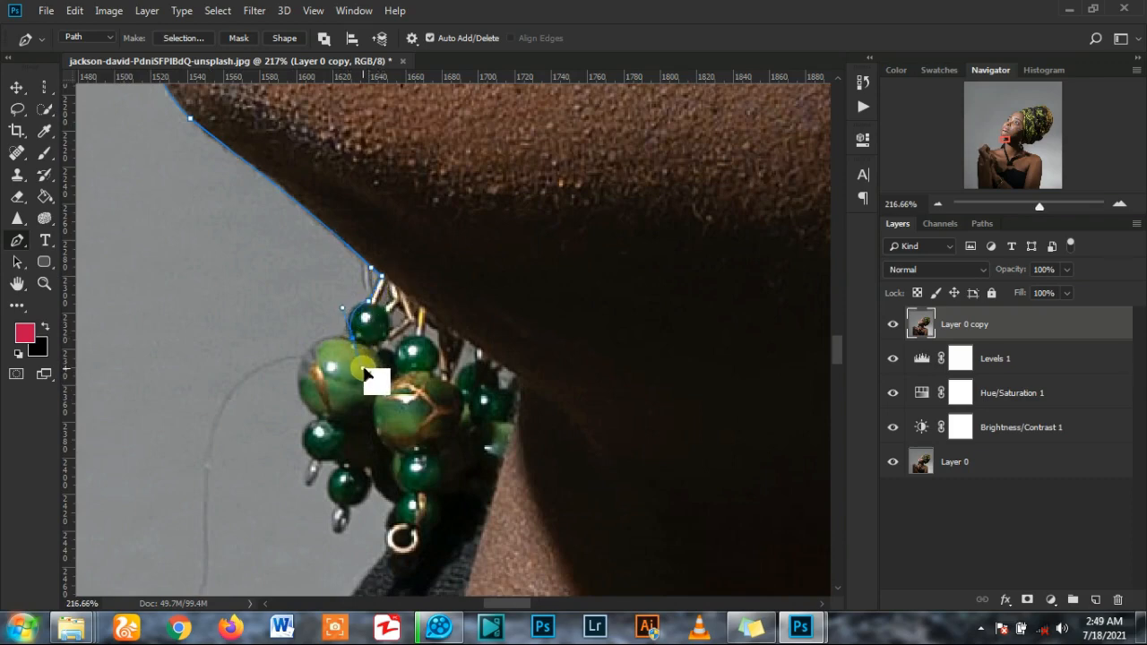
left_click(352, 340, "alt")
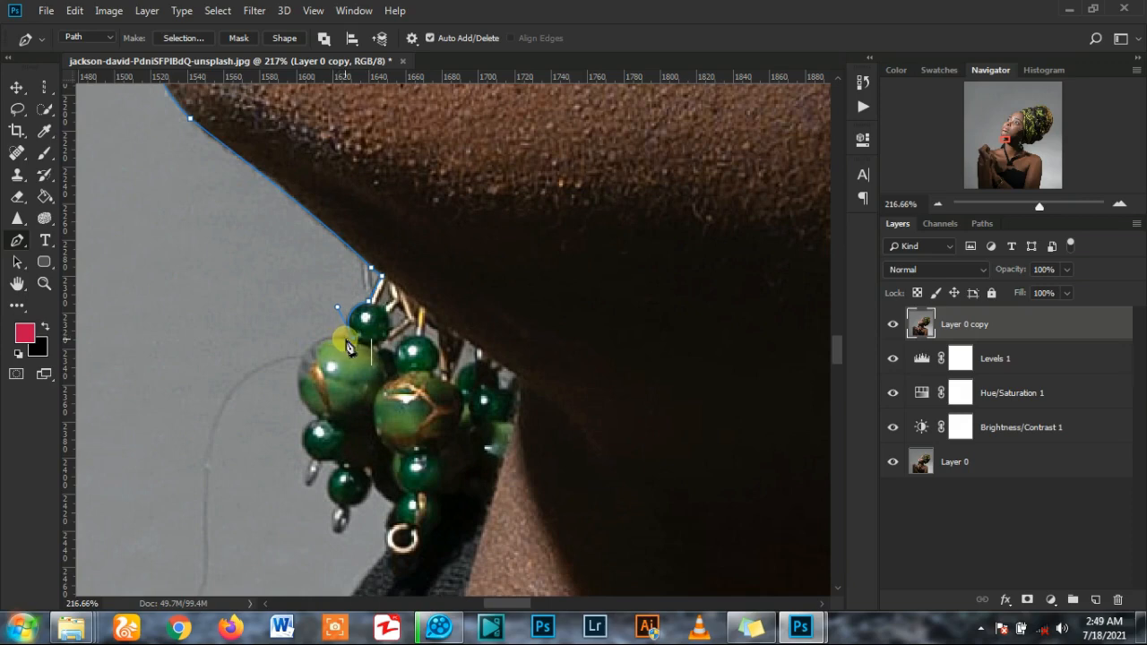
scroll(336, 361, "down", 2)
left_click_drag(315, 340, 372, 414)
key("ctrl+z")
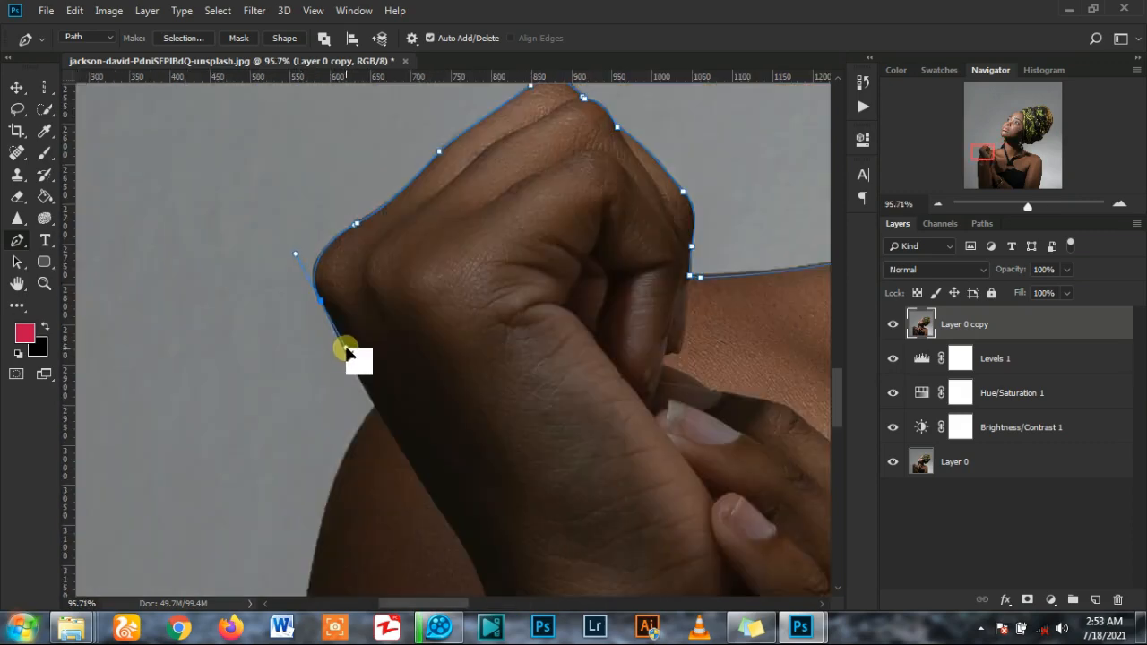
- Extend the path down the outer edge of the raised wrist and along the upper arm behind it
left_click(345, 349)
scroll(368, 368, "down", 2)
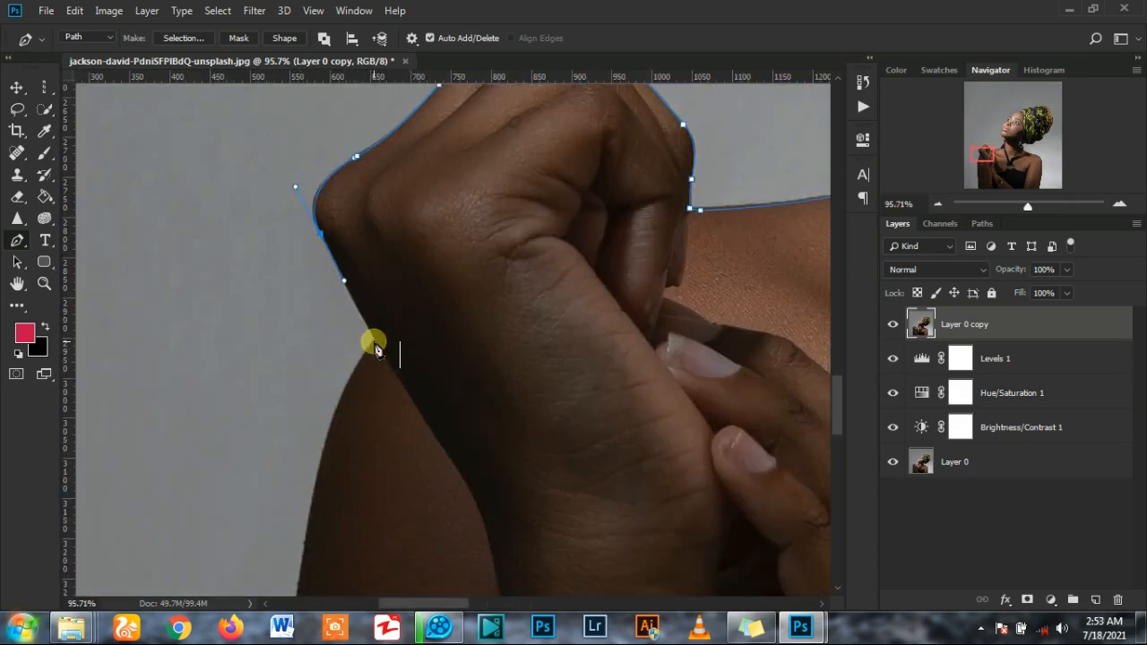
left_click(376, 347)
scroll(375, 349, "down", 6)
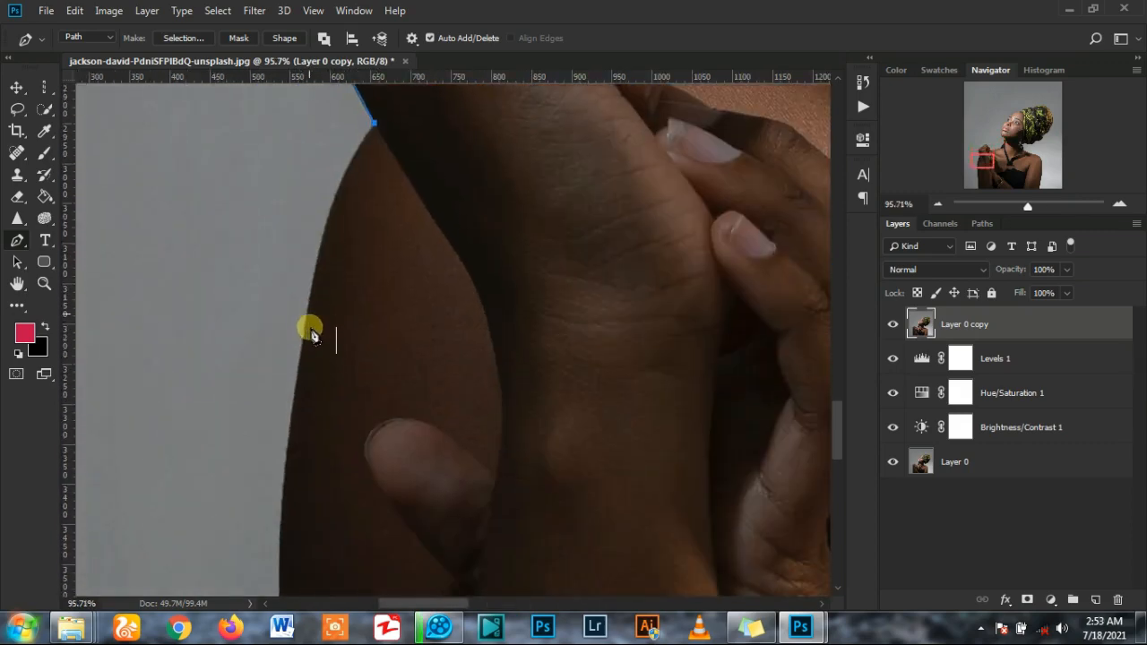
left_click_drag(308, 313, 294, 413)
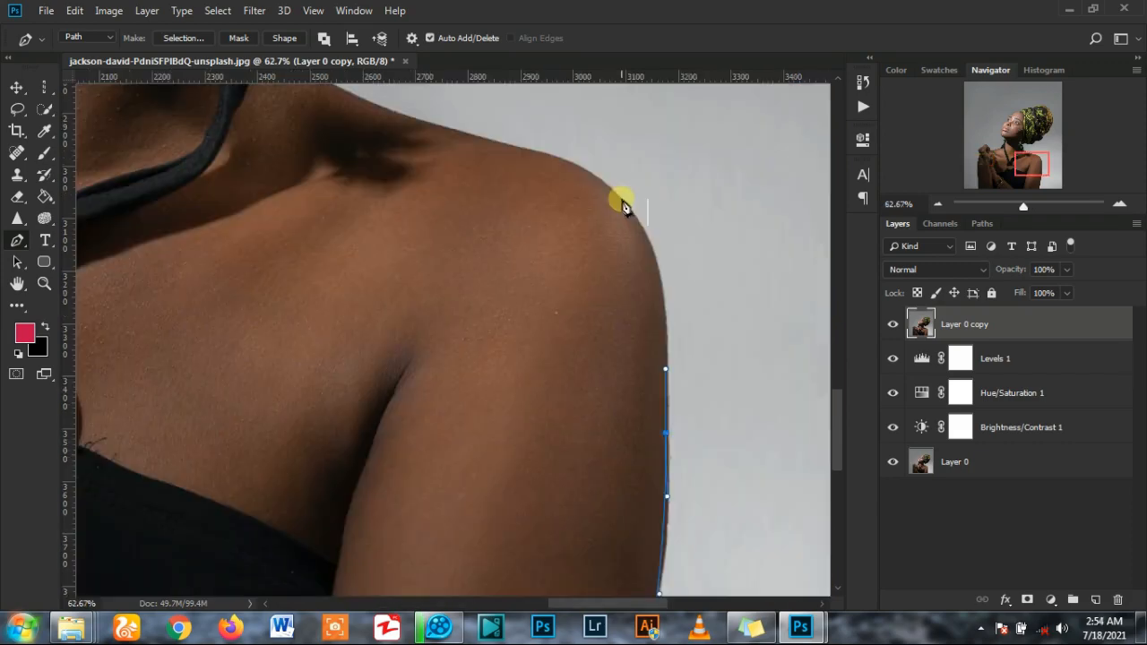
- Curve the path up around the outer edge of the opposite bare shoulder
mouse_move(618, 197)
left_mouse_down()
mouse_move(568, 164)
mouse_move(558, 130)
mouse_move(611, 195)
left_mouse_up()
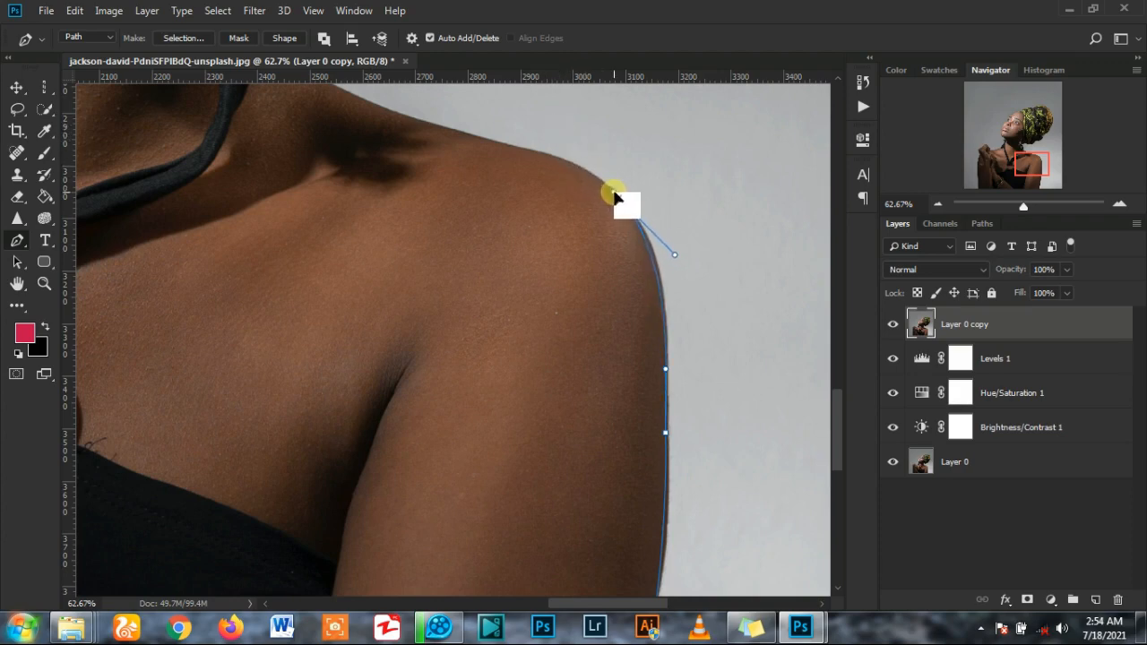
scroll(618, 233, "up", 3)
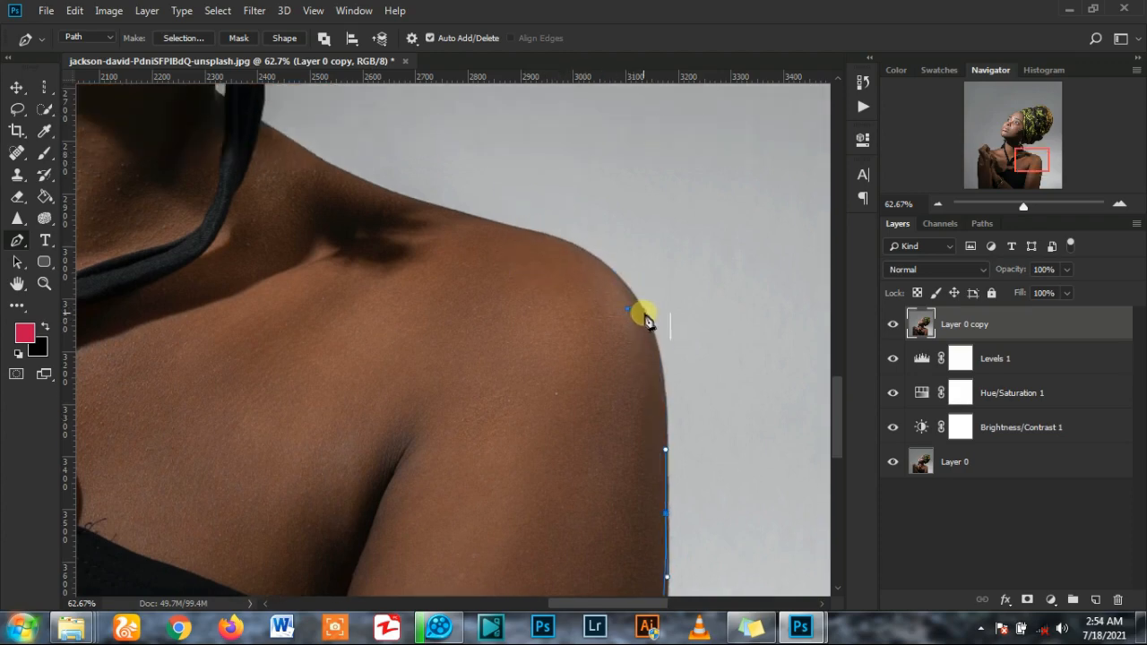
left_click_drag(645, 318, 627, 263)
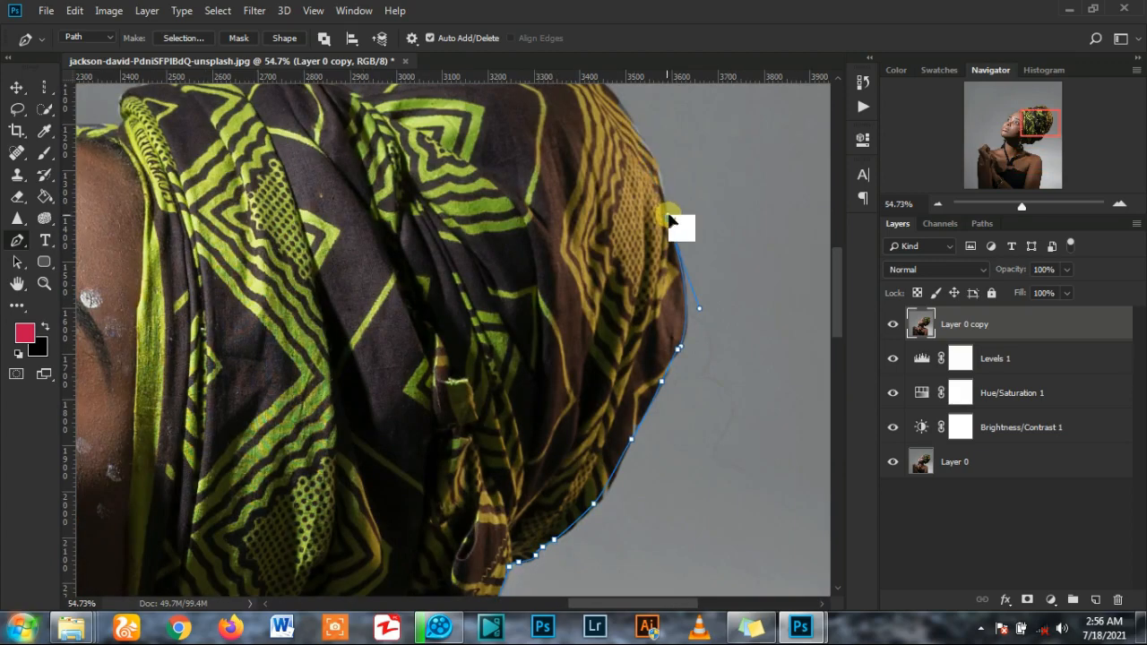
- Continue the path up the back of the headwrap and over its crown to the dip between the folds, removing leftover curve handles
left_click_drag(653, 156, 645, 148)
scroll(641, 151, "up", 3)
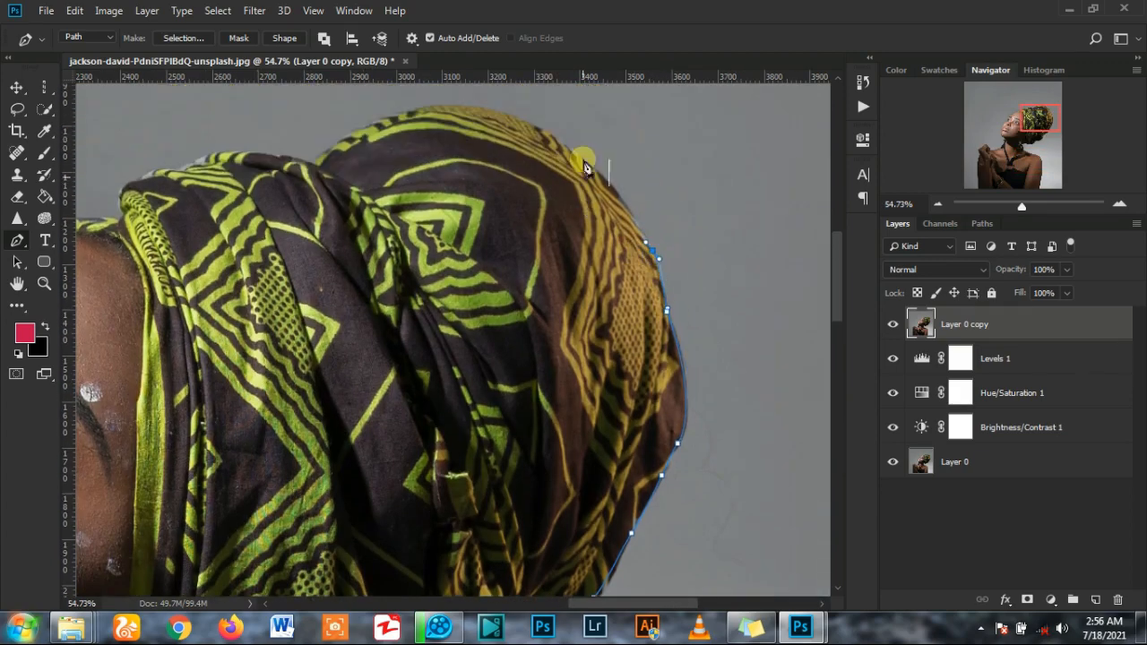
left_click_drag(531, 126, 426, 95)
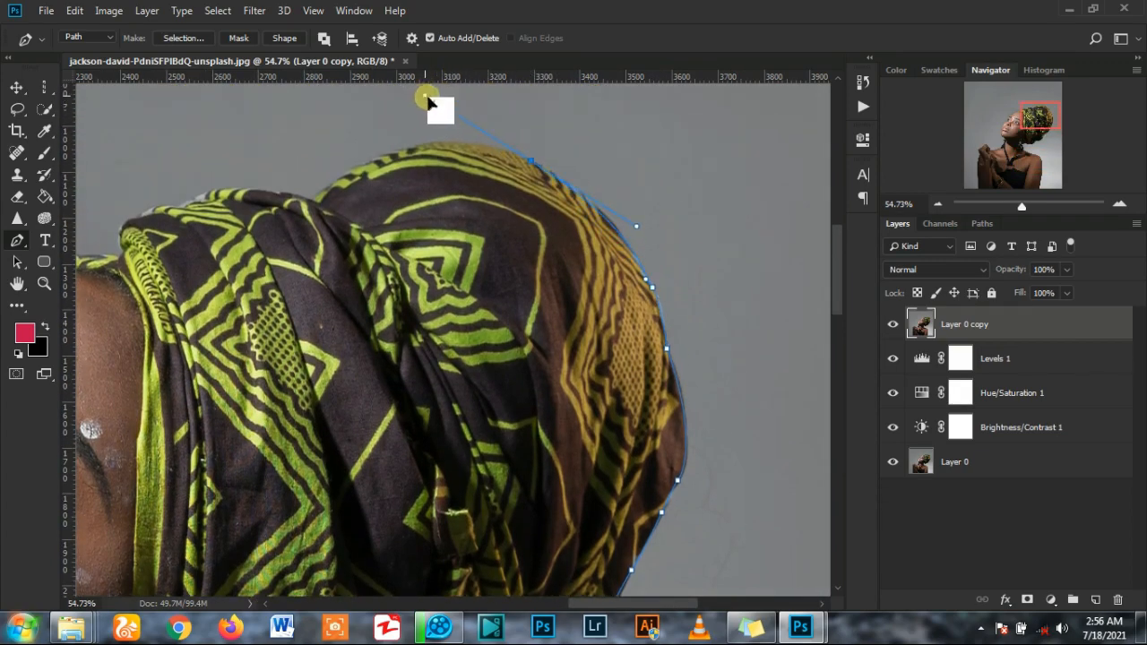
left_click(527, 163, "alt")
left_click_drag(314, 197, 192, 296)
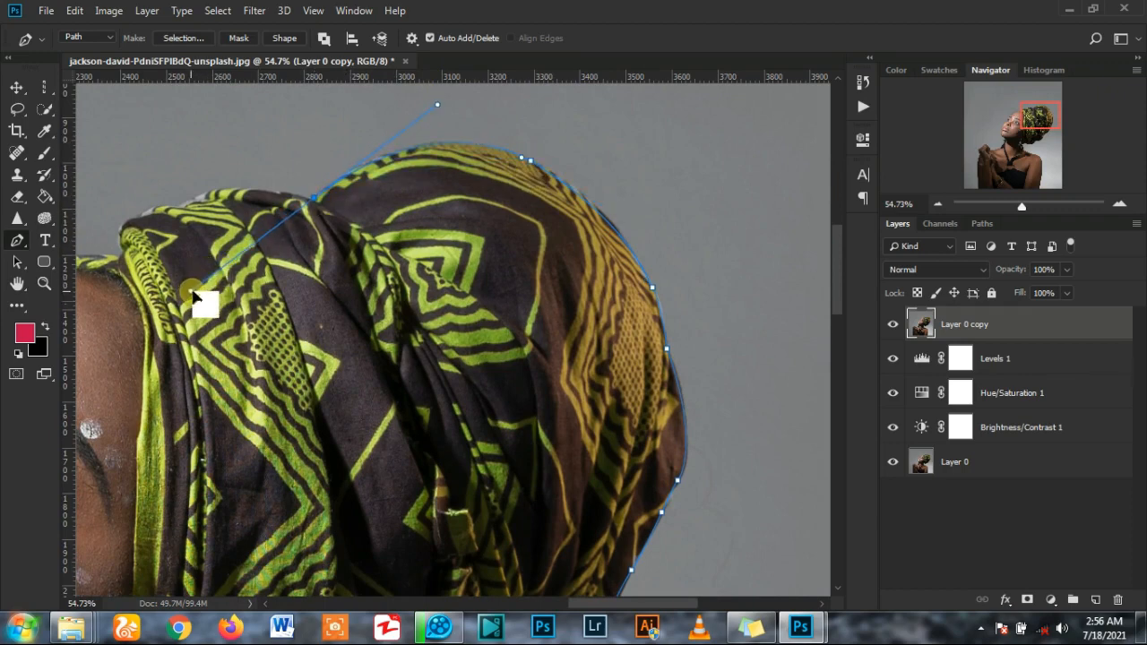
left_click(314, 197, "alt")
- Continue the path along the front fold of the headwrap and its band onto the upper forehead
scroll(260, 199, "up", 3)
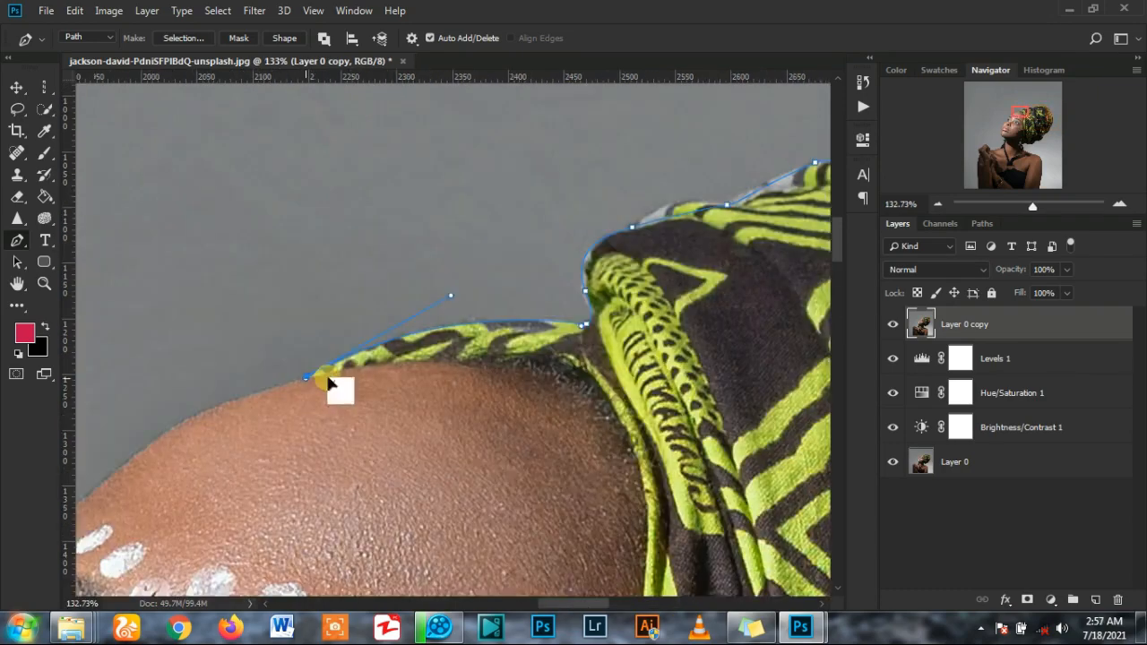
scroll(480, 328, "down", 3)
left_click_drag(328, 381, 422, 346)
- Curve the outline outward around the outer edge of the eyebrow above the eyelashes
scroll(225, 433, "up", 3)
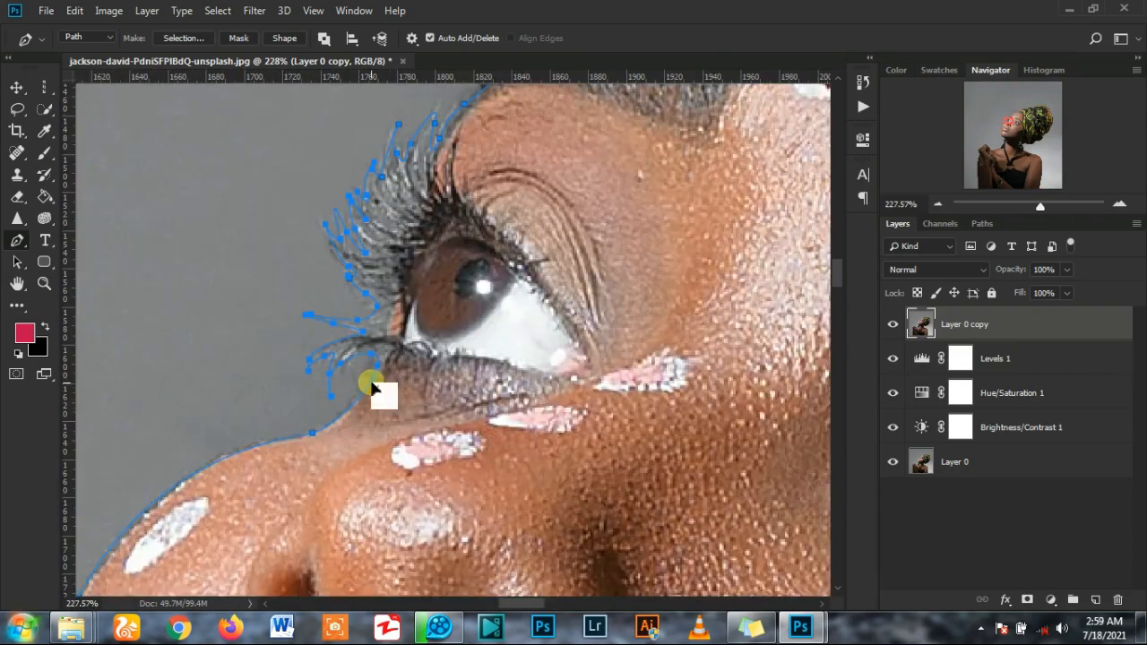
scroll(332, 366, "down", 6)
scroll(346, 358, "up", 6)
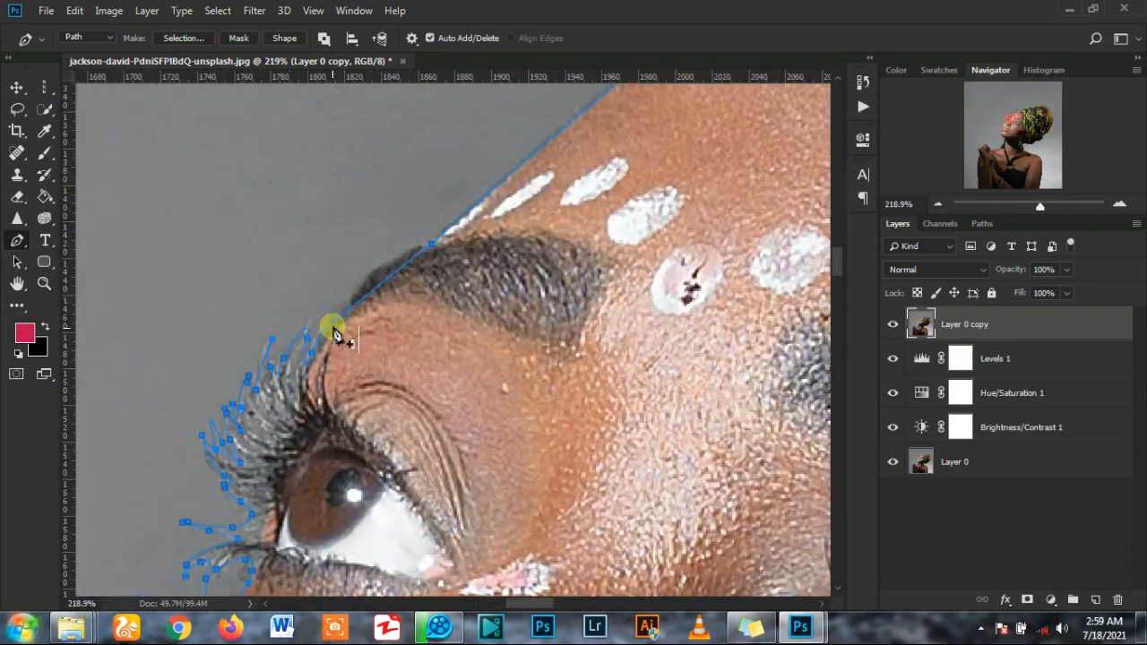
left_click_drag(338, 274, 361, 257)
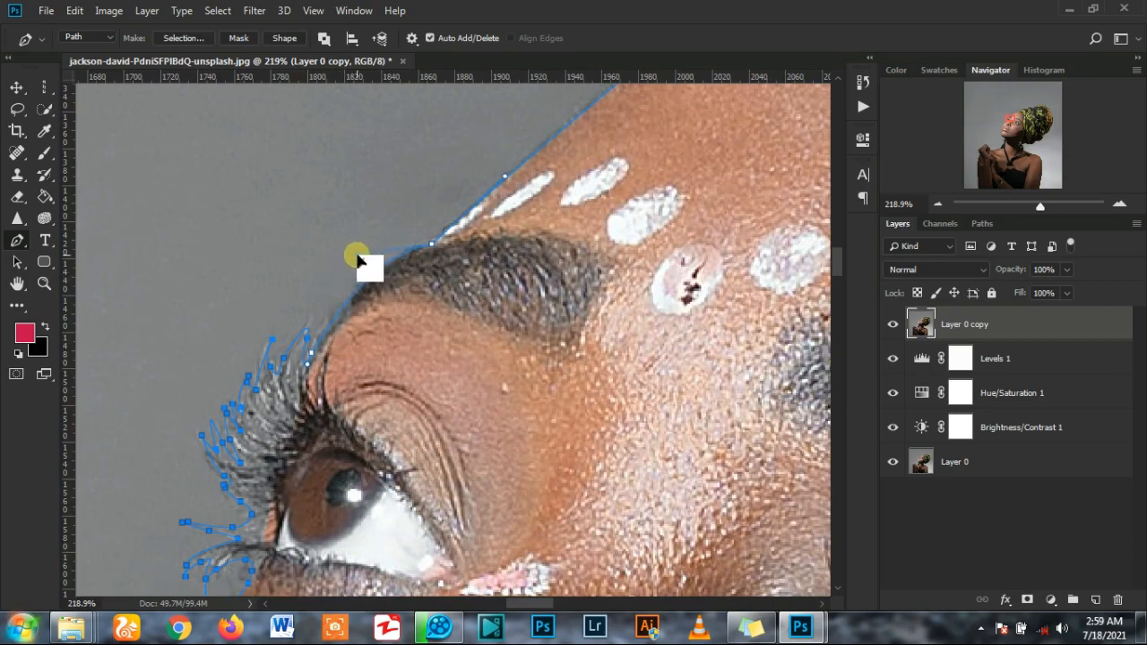
- Convert the closed path around the woman into a selection and apply it as a layer mask on Layer 0 copy
scroll(357, 260, "down", 12)
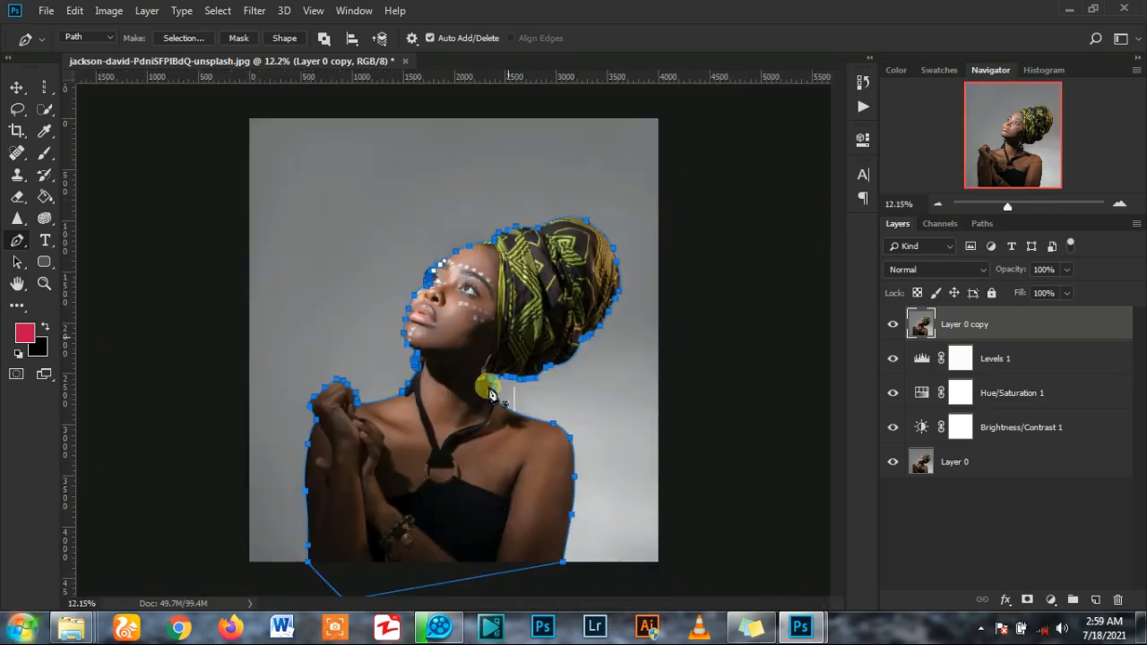
right_click(490, 389)
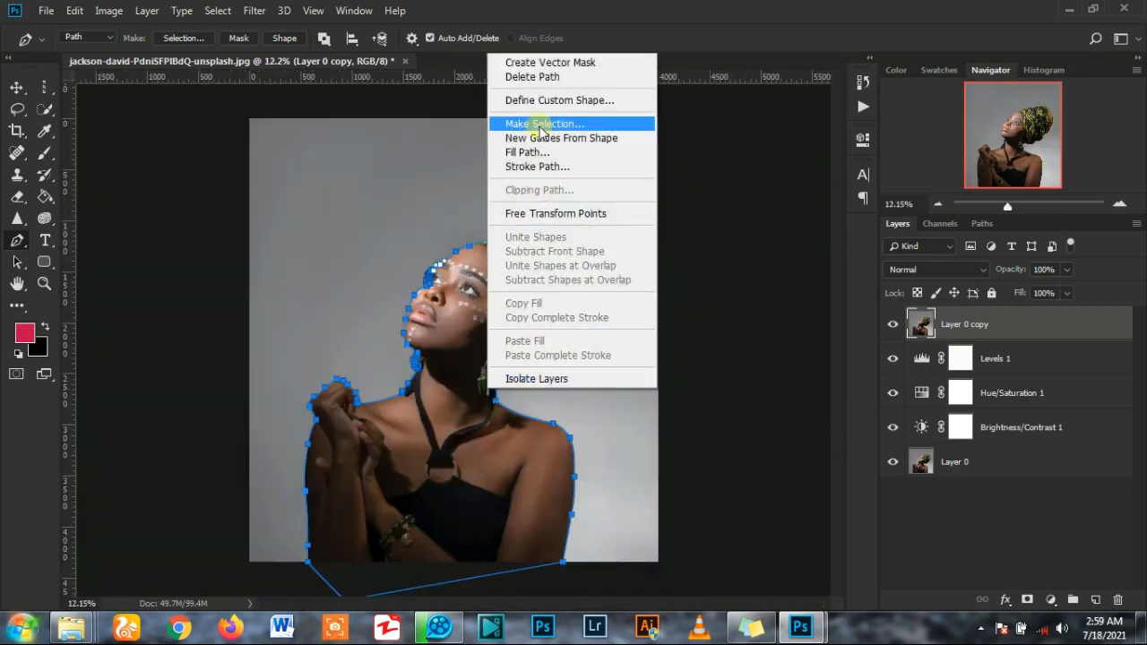
left_click(541, 125)
left_click(647, 149)
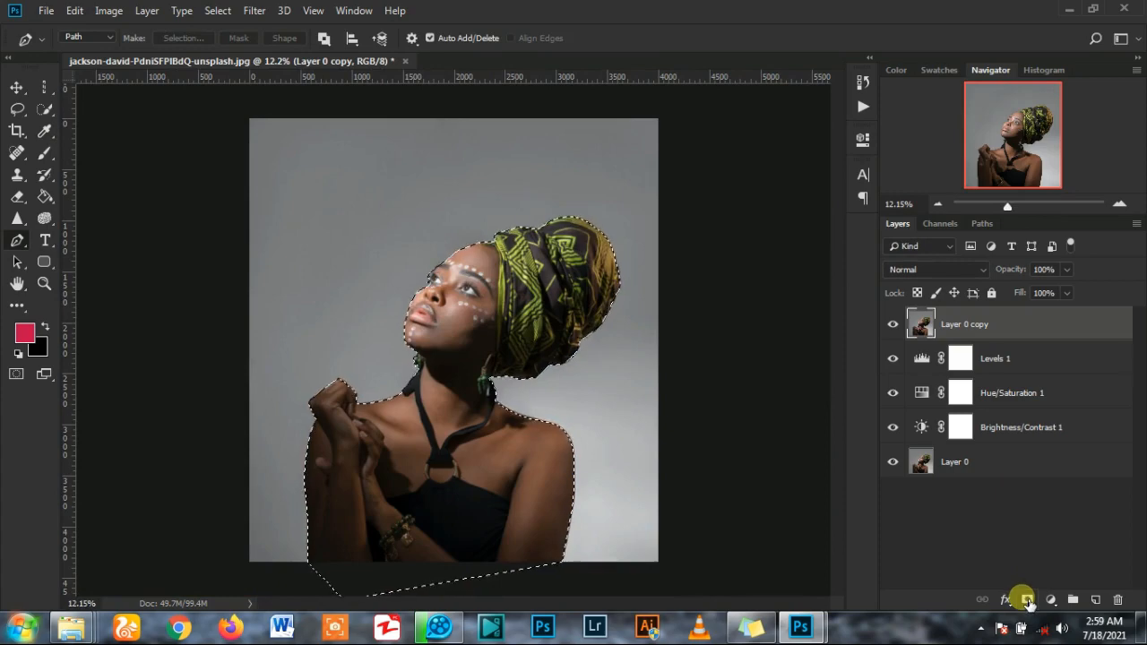
left_click(1027, 600)
scroll(421, 345, "up", 6)
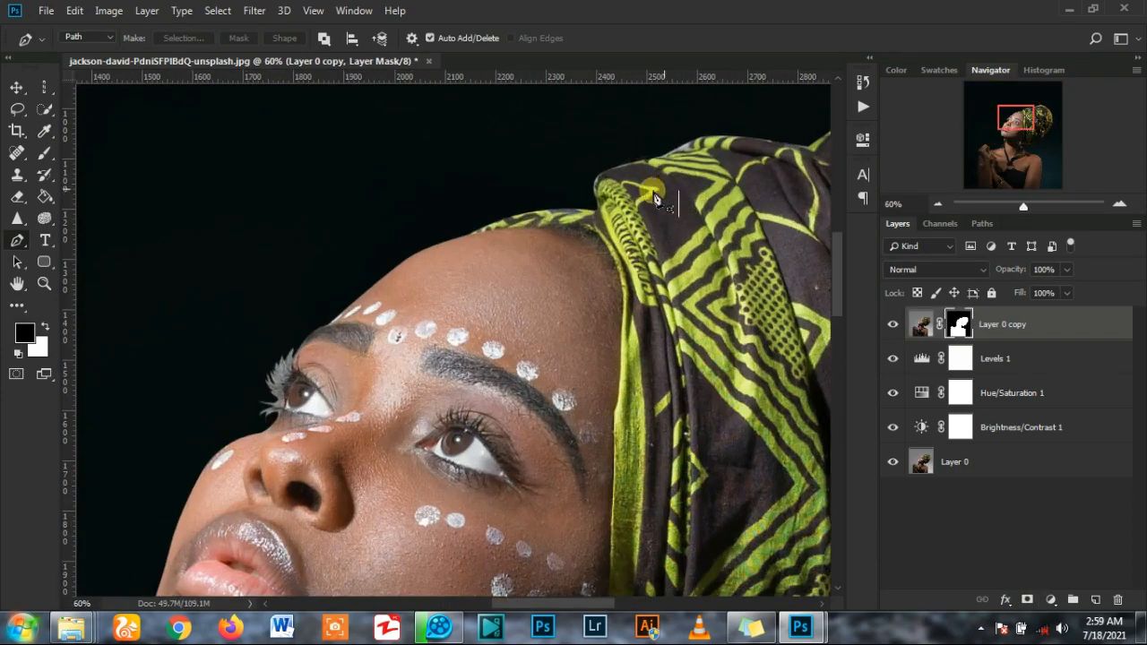
scroll(655, 197, "down", 5)
left_click(892, 324)
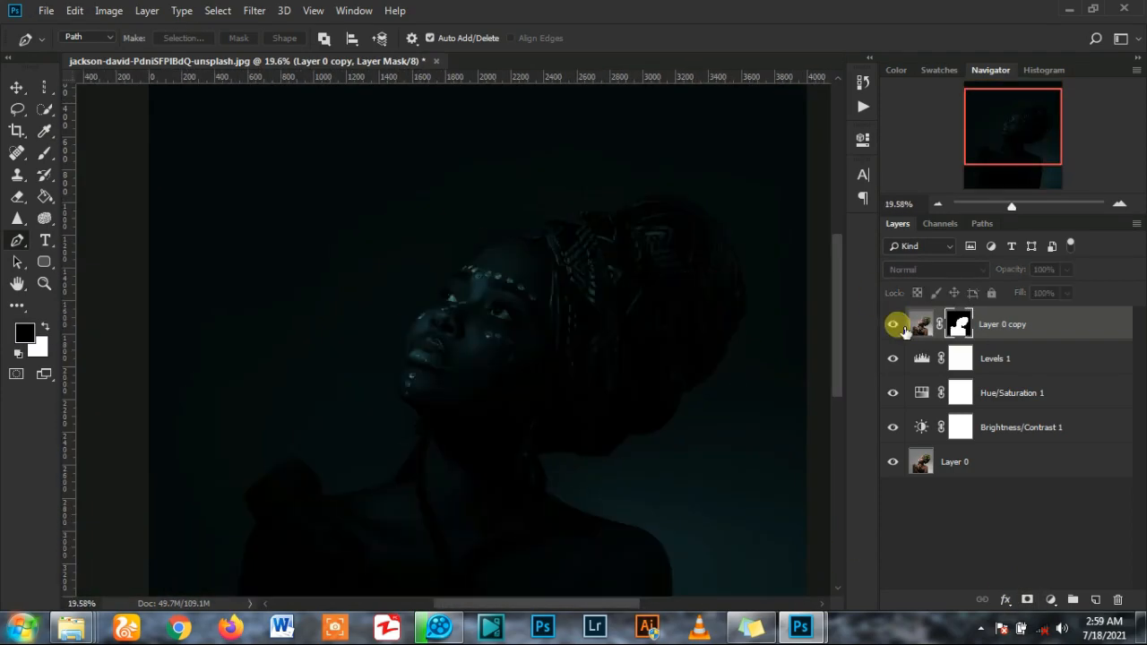
left_click(892, 324)
- Open the woman's layer mask in Select and Mask, previewed on white at 100% opacity with the Refine Edge Brush active
scroll(441, 297, "up", 3)
left_click(44, 95)
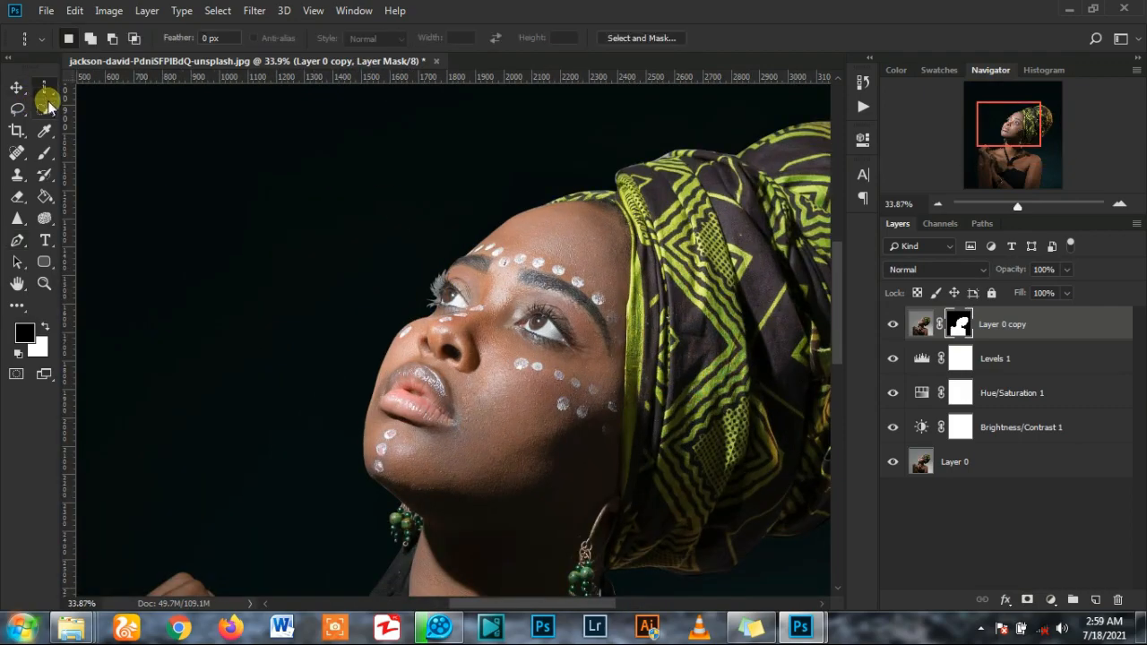
left_click(45, 107)
left_click(468, 42)
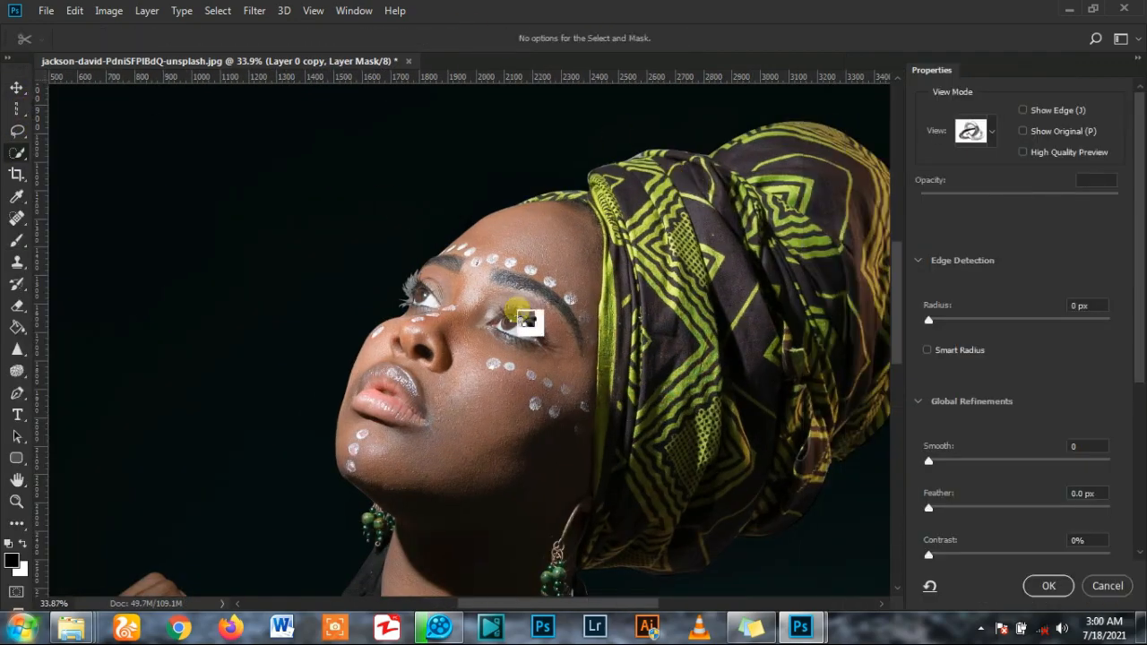
scroll(403, 287, "up", 6)
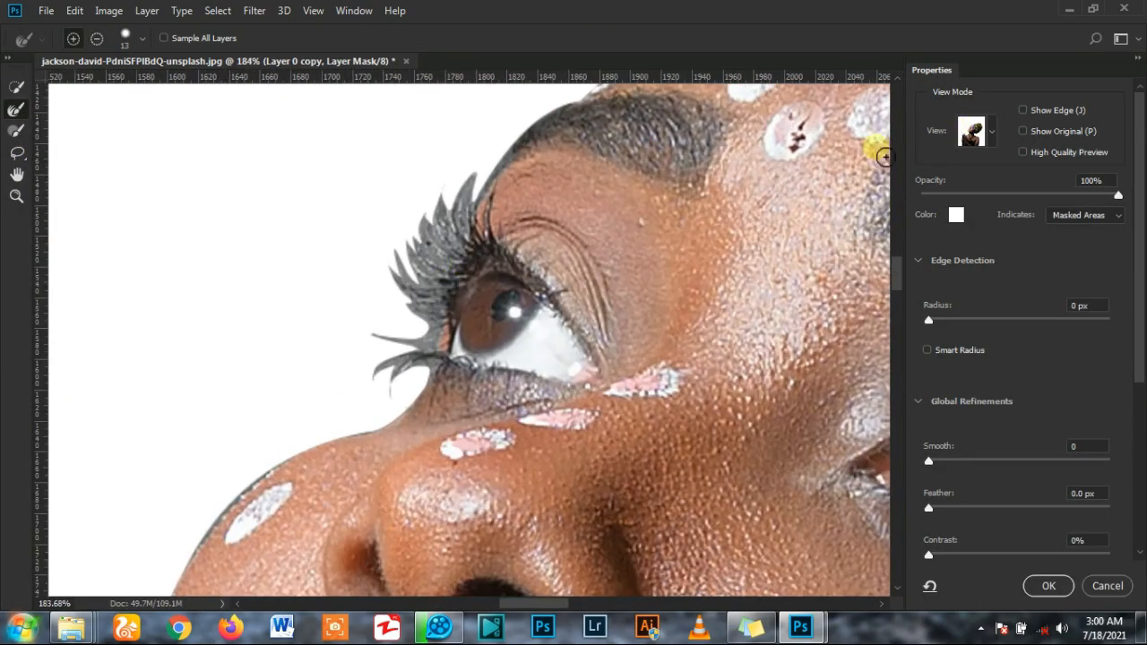
- Refine the mask edge around the protruding eyelashes with the Refine Edge Brush
right_click(356, 166)
left_click(381, 188)
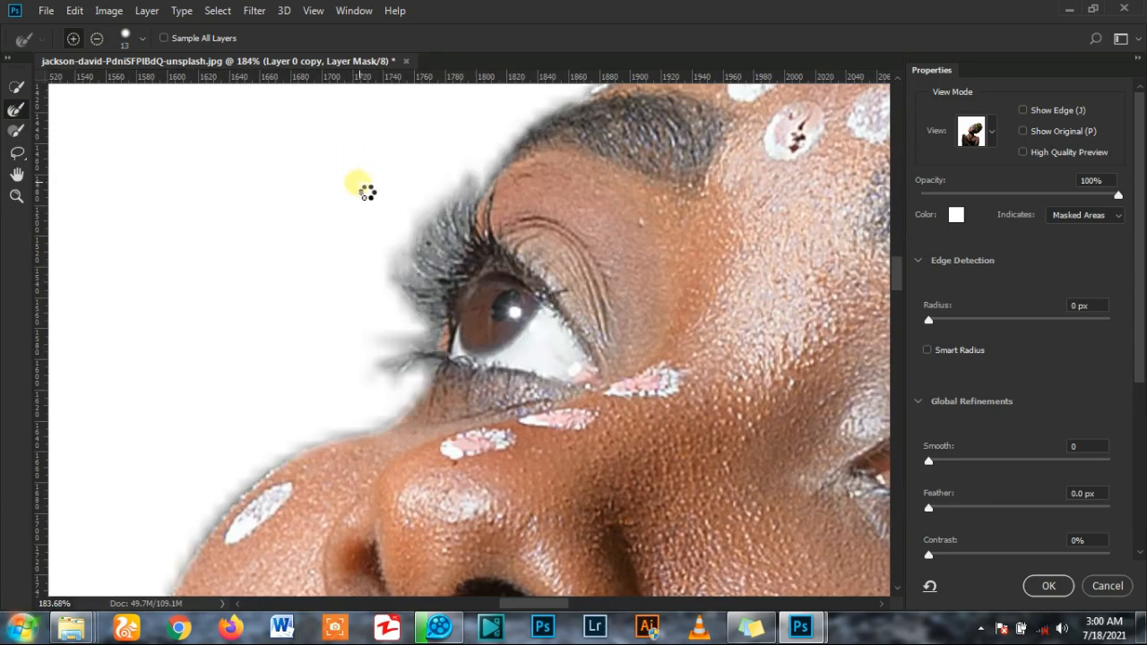
mouse_move(455, 195)
left_mouse_down()
mouse_move(420, 283)
mouse_move(409, 376)
mouse_move(380, 373)
left_mouse_up()
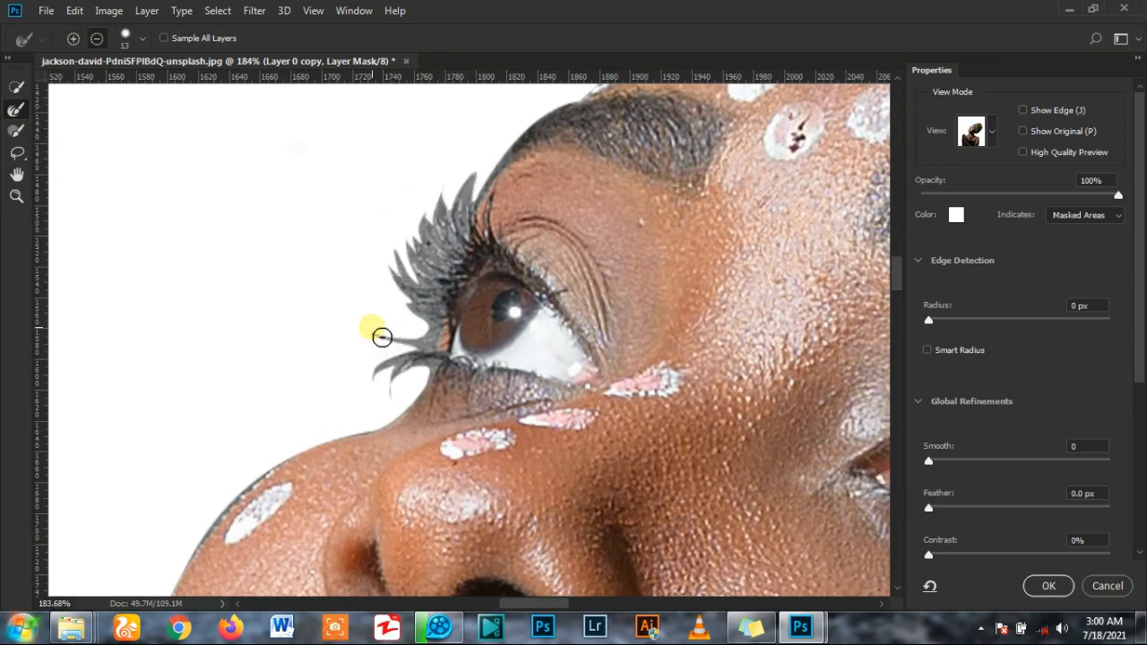
left_click_drag(407, 300, 403, 269)
left_click_drag(435, 224, 428, 274)
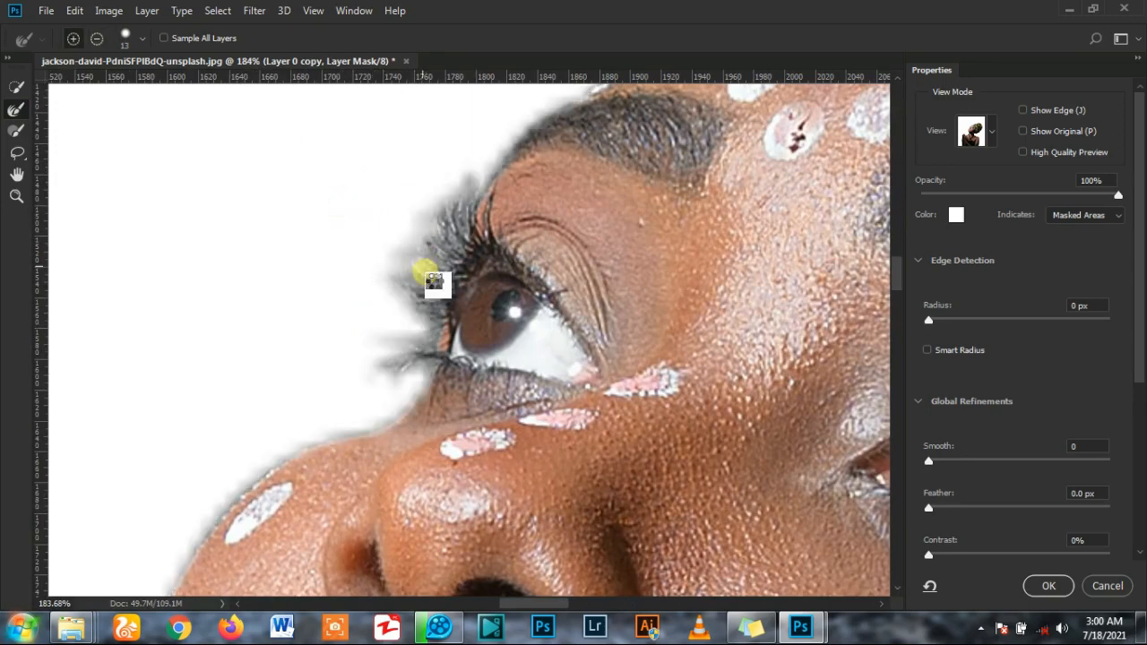
mouse_move(483, 178)
left_mouse_down()
mouse_move(458, 247)
mouse_move(444, 217)
mouse_move(454, 278)
mouse_move(414, 283)
mouse_move(422, 314)
mouse_move(393, 379)
mouse_move(423, 360)
mouse_move(393, 387)
left_mouse_up()
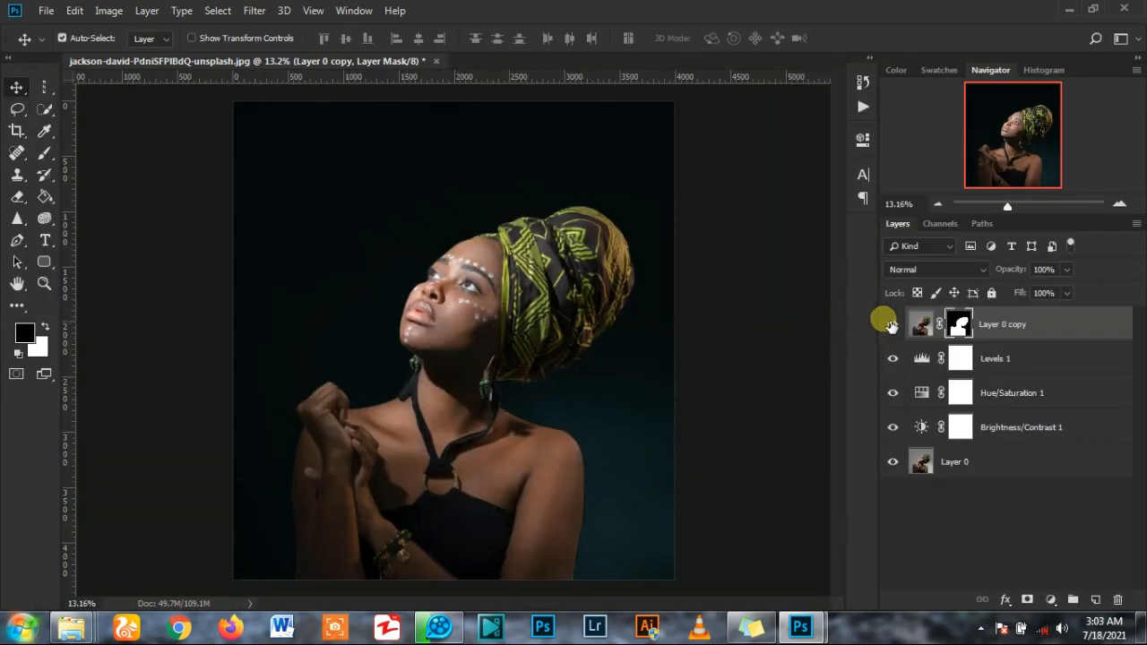
- Move the masked Layer 0 copy beneath the adjustment layers, directly above Layer 0, and check it against the hidden original
left_click(898, 328)
left_click(899, 328)
scroll(610, 302, "down", 2)
left_click_drag(1025, 325, 1018, 436)
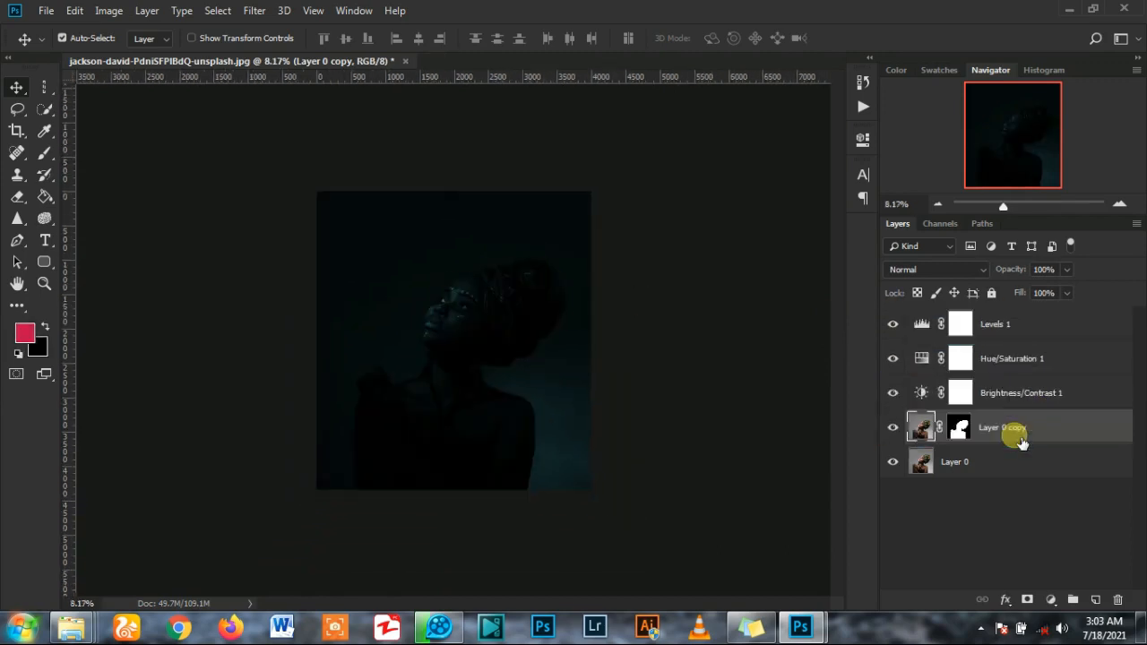
left_click(893, 463)
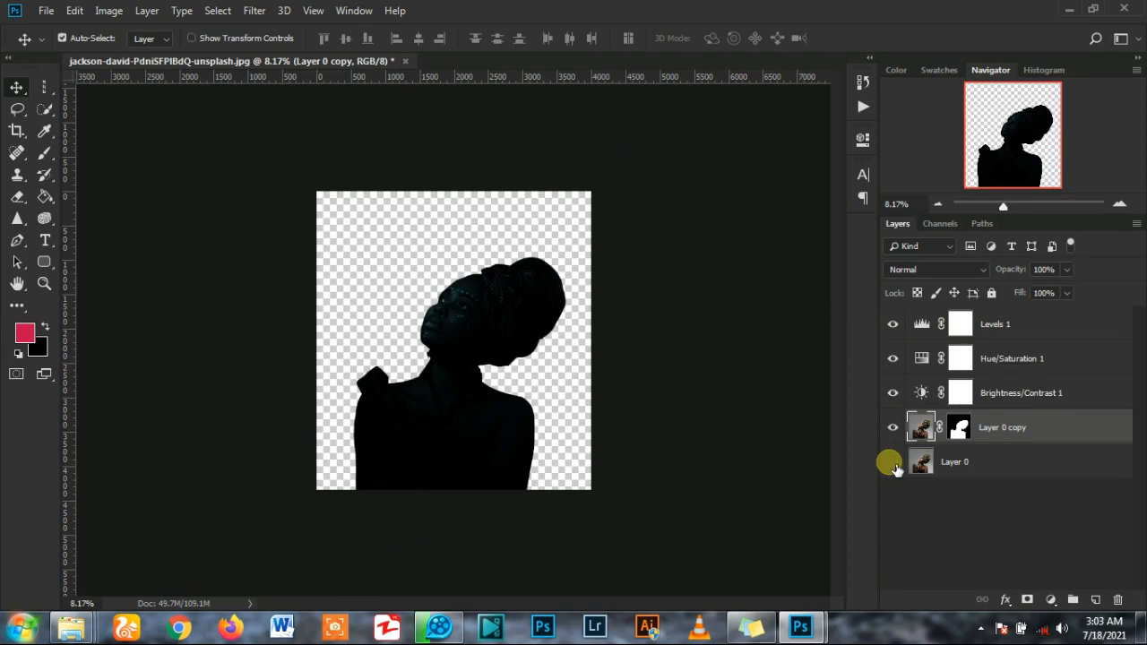
left_click(892, 462)
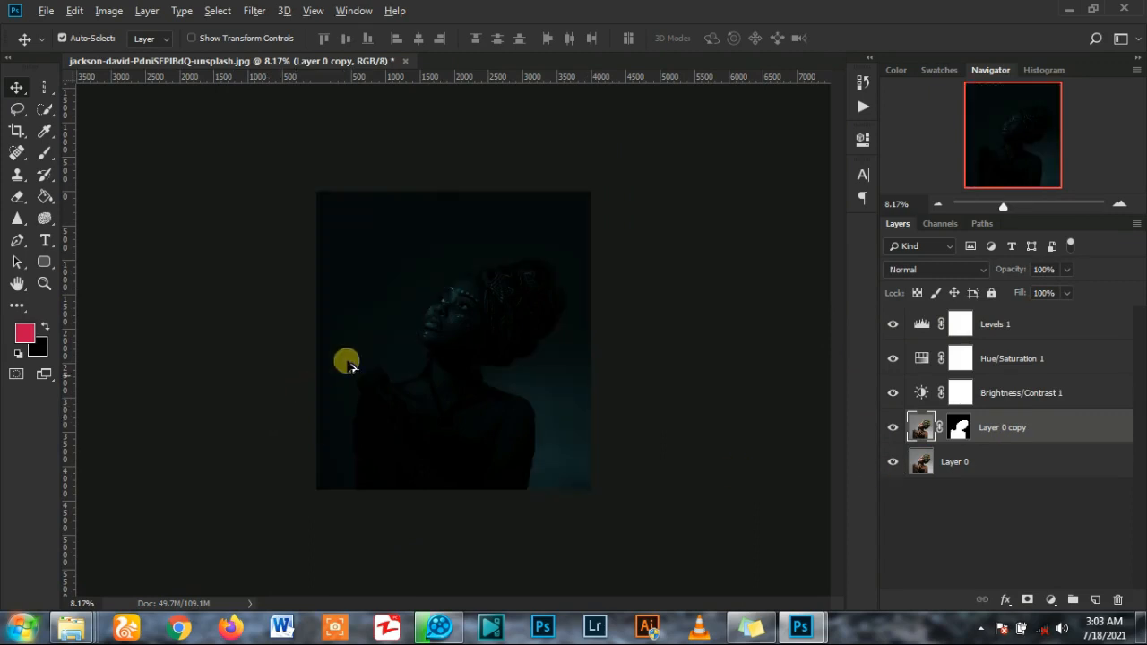
- Switch to the African Ethiopian T-shirt design document and copy its Africa map shape into the portrait document
scroll(407, 299, "up", 6)
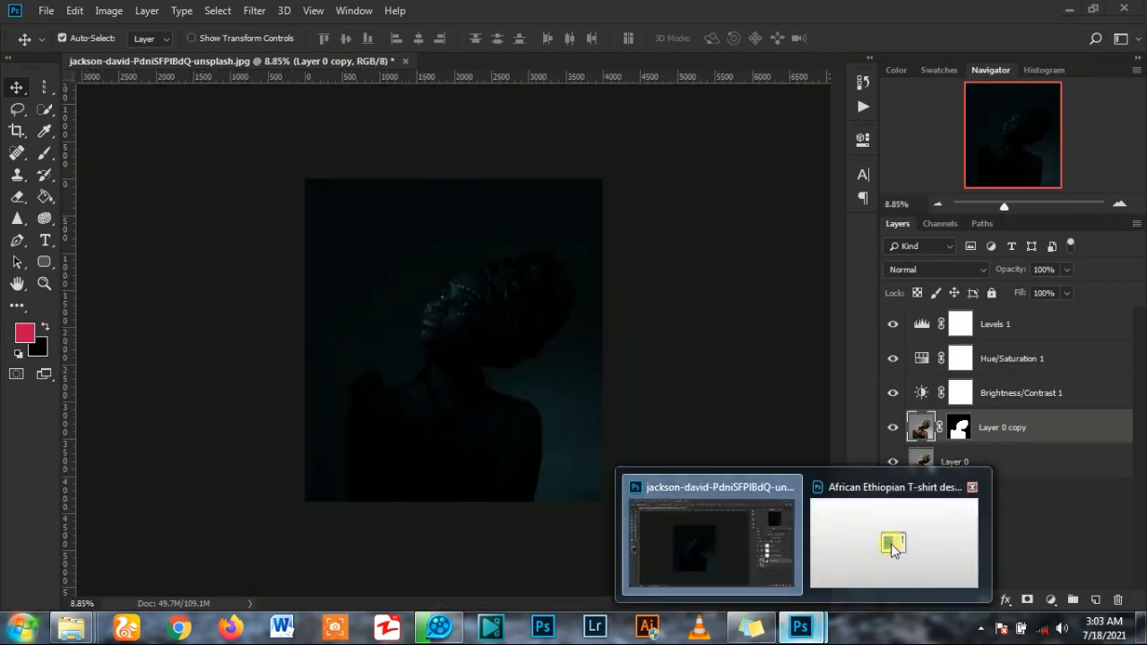
left_click(892, 544)
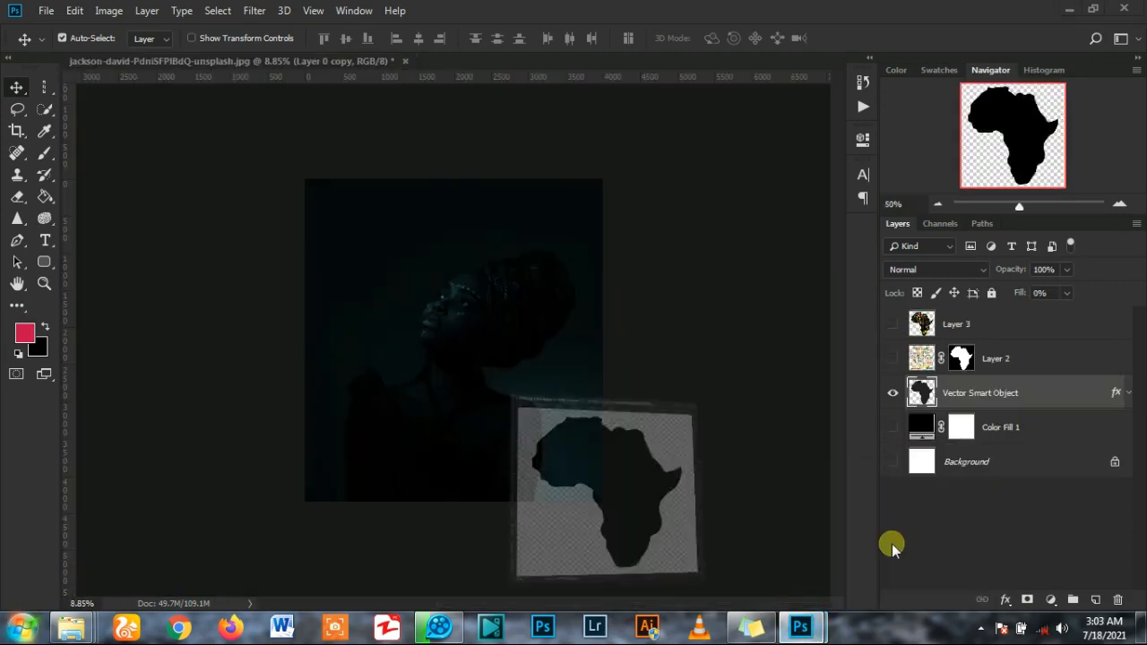
left_click_drag(345, 203, 580, 298)
left_click(447, 82)
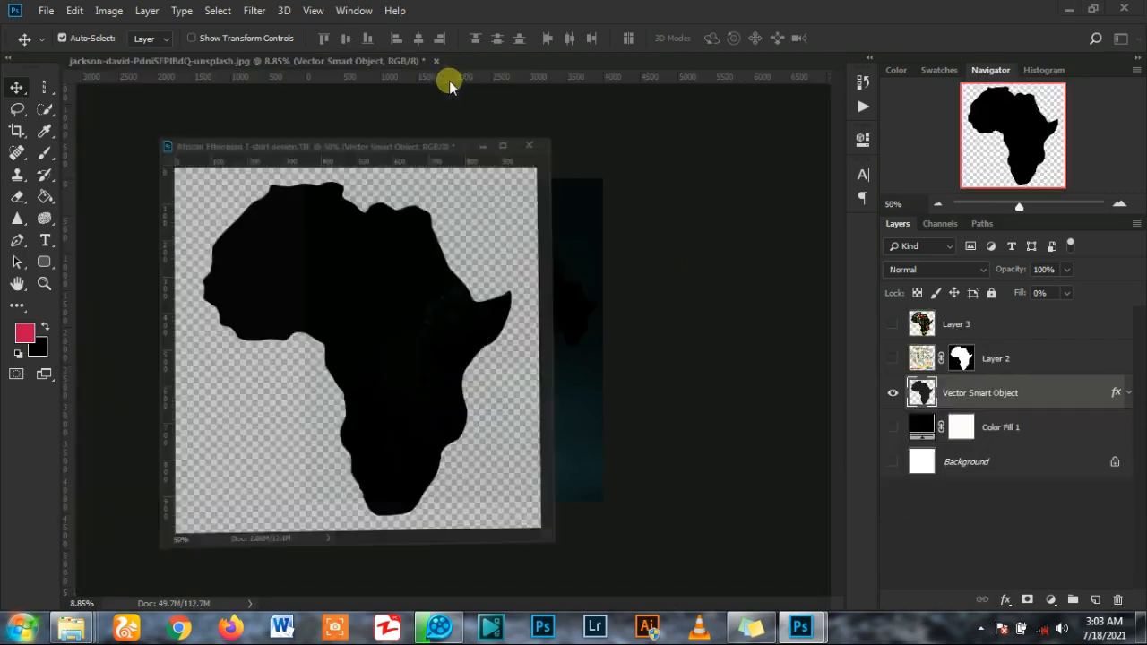
- Place the Africa map in the dark background above the raised hands, with its layer topmost and free of effects
double_click(986, 427)
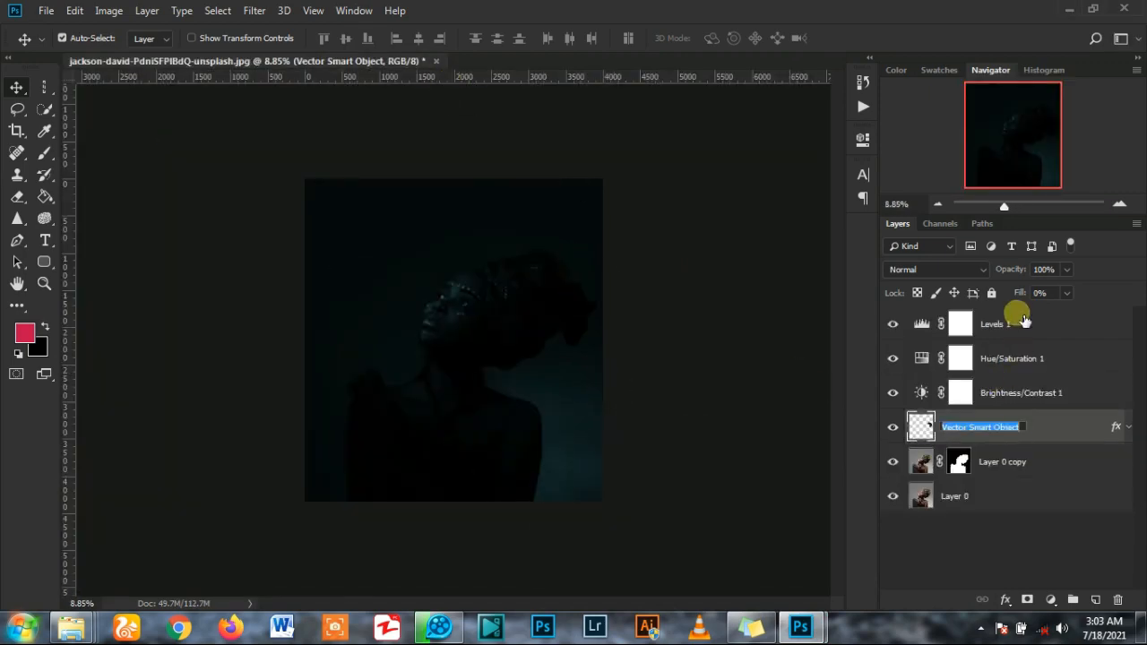
left_click(1080, 434)
left_click_drag(1079, 437, 248, 235)
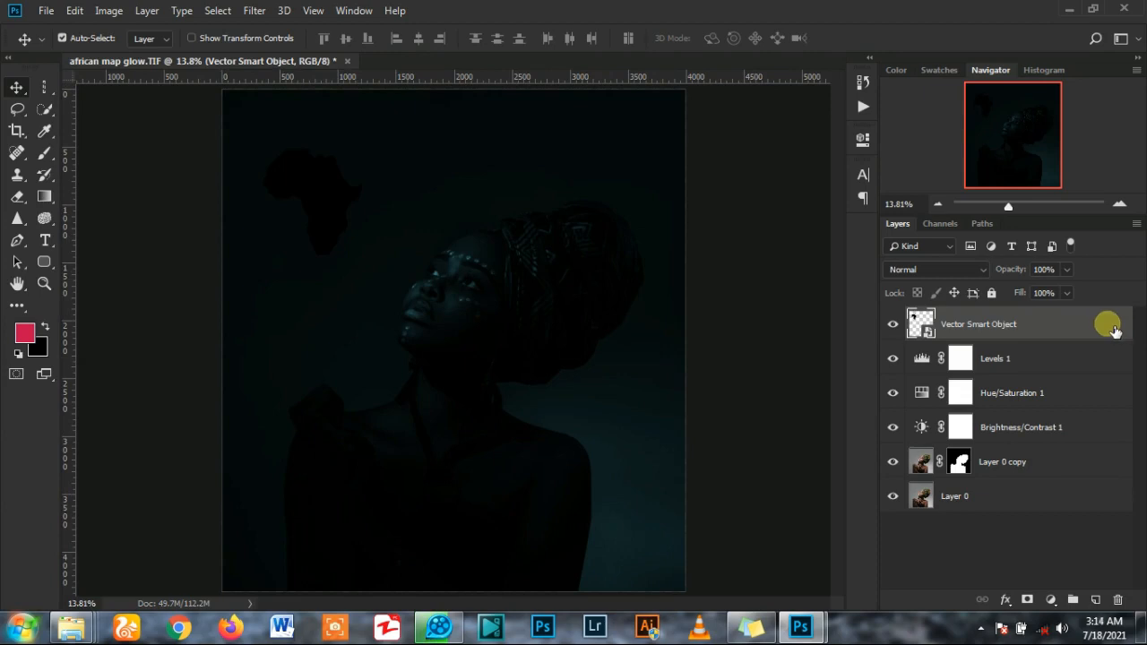
- Add an Outer Glow to the Africa map layer in bright blue, with size 250 px and opacity 65%
double_click(1114, 331)
left_click_drag(635, 76, 742, 23)
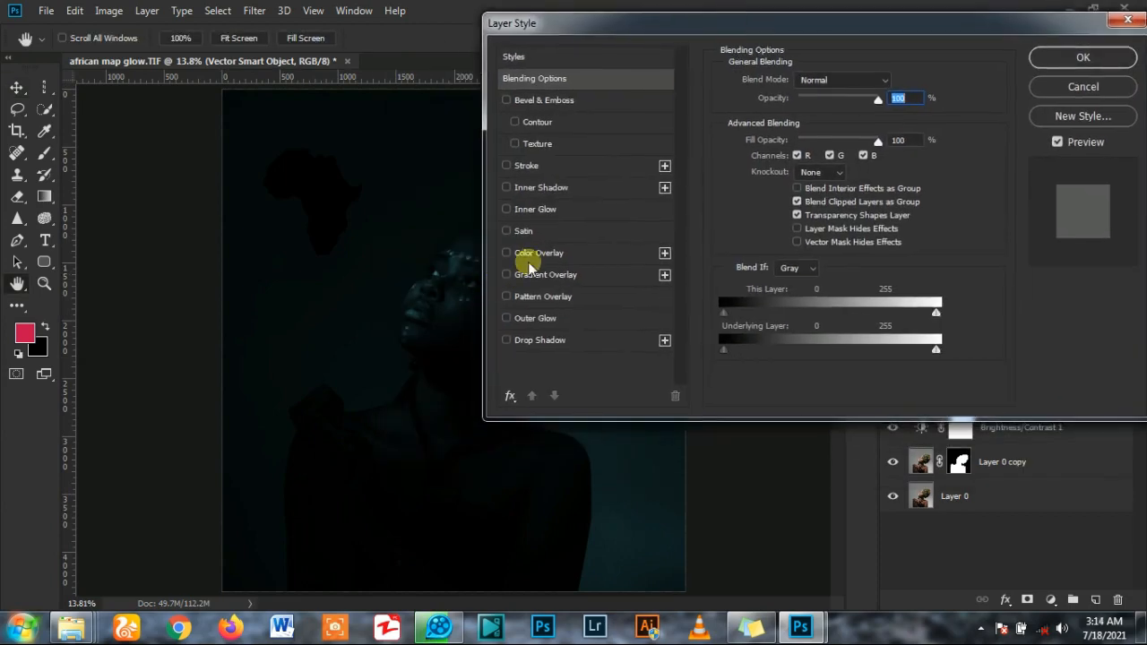
left_click(555, 321)
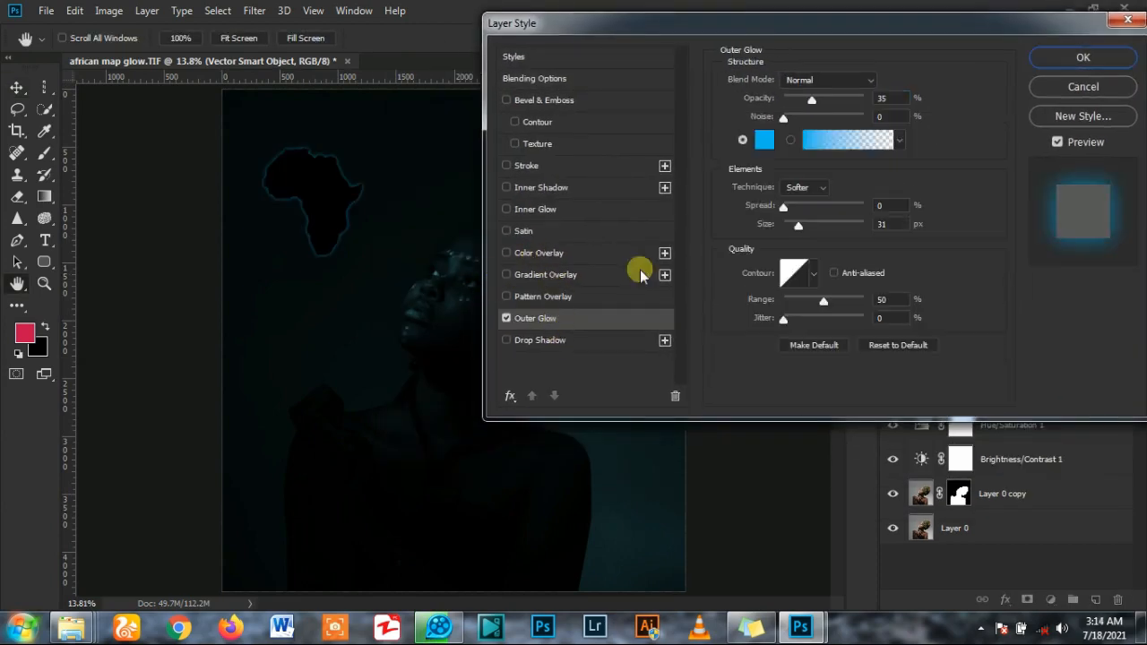
left_click(765, 163)
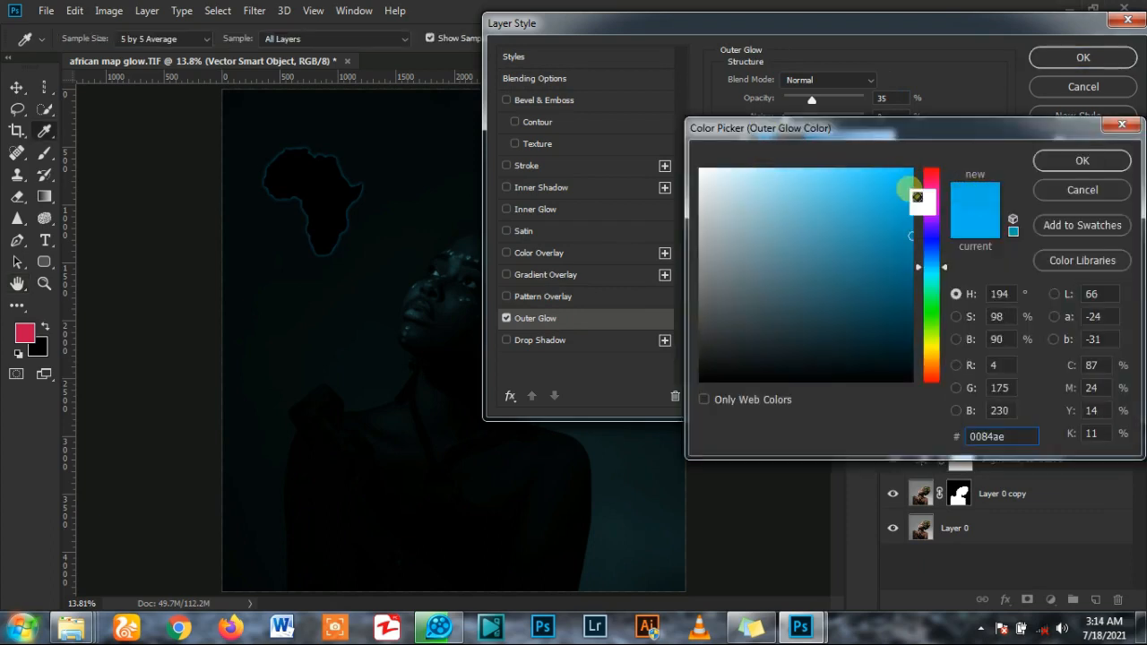
left_click(908, 187)
left_click(1053, 164)
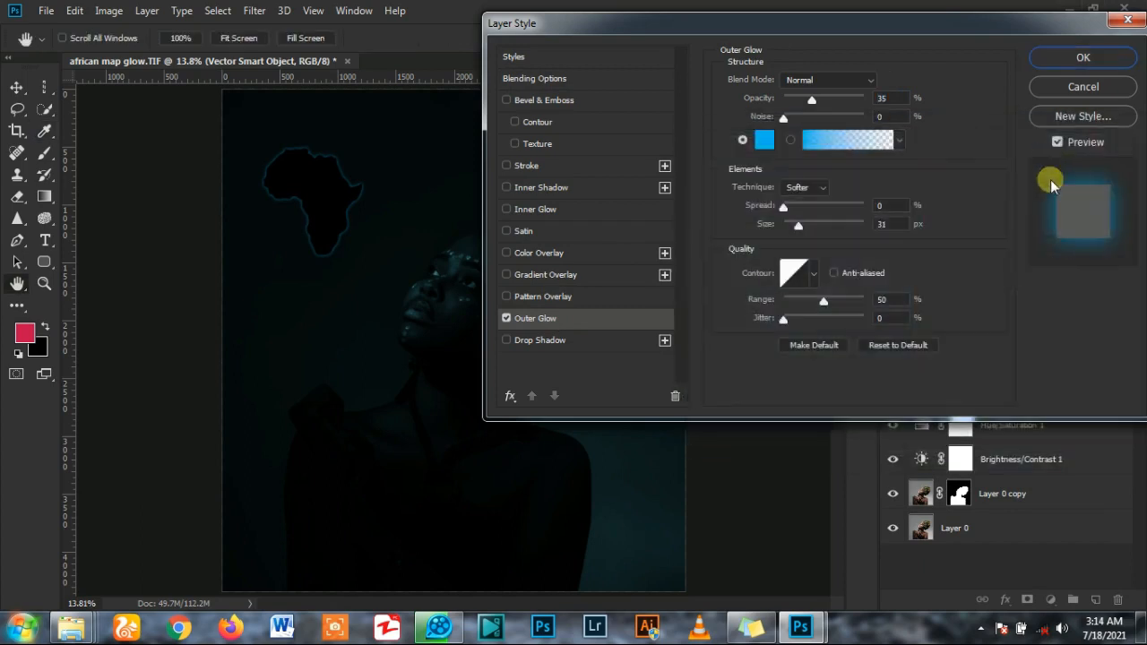
left_click_drag(800, 229, 908, 242)
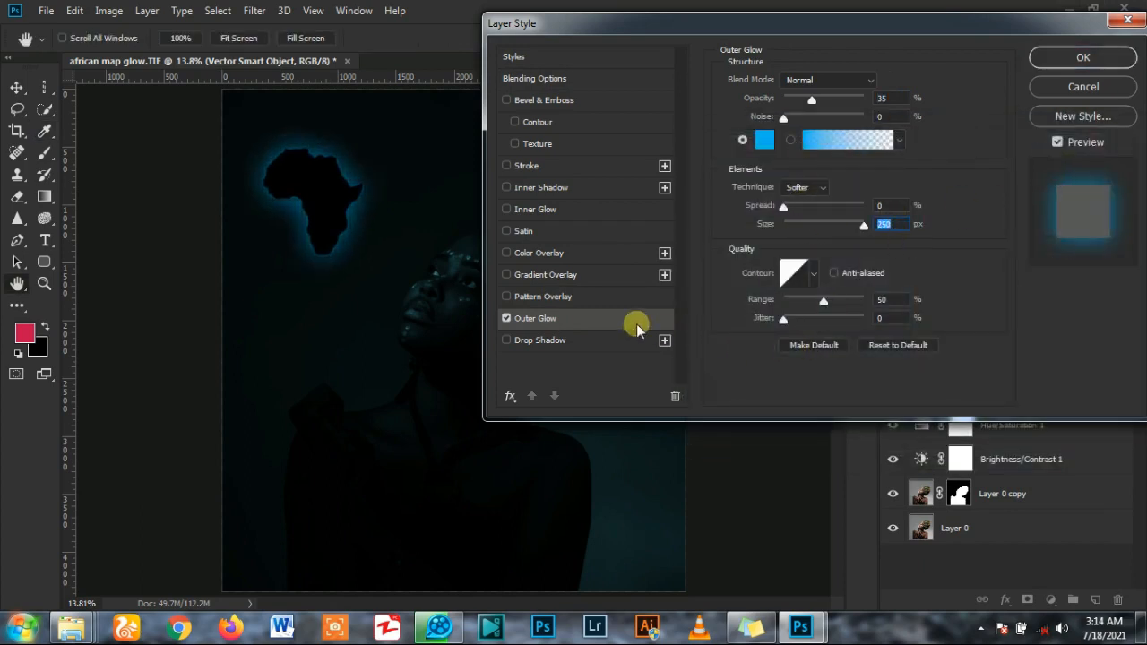
mouse_move(815, 106)
left_mouse_down()
mouse_move(834, 100)
mouse_move(779, 100)
mouse_move(887, 100)
mouse_move(831, 103)
left_mouse_up()
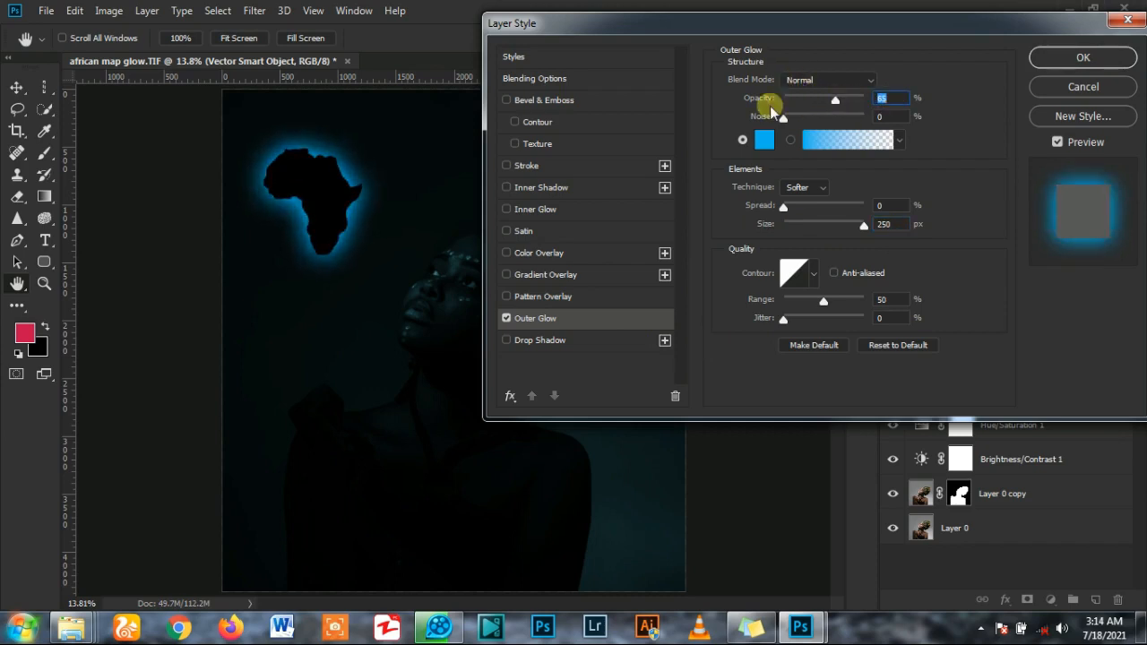
- Add a light blue (#88e6ff) Color Overlay and an Inner Glow to the Africa map layer
left_click(547, 254)
left_click(894, 82)
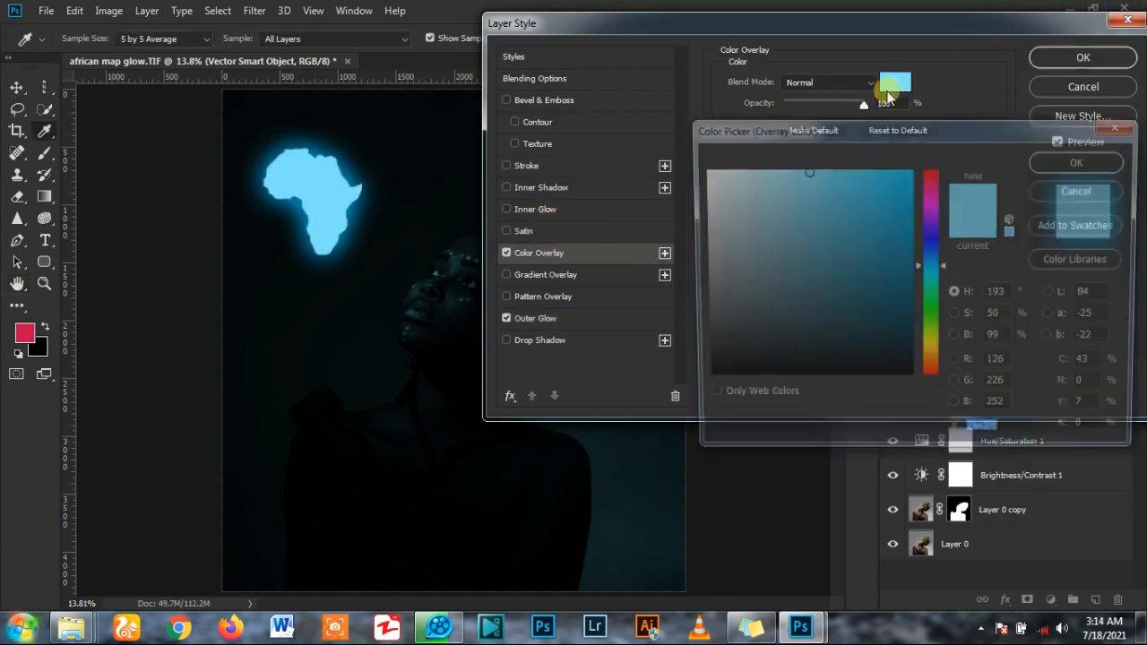
left_click(808, 177)
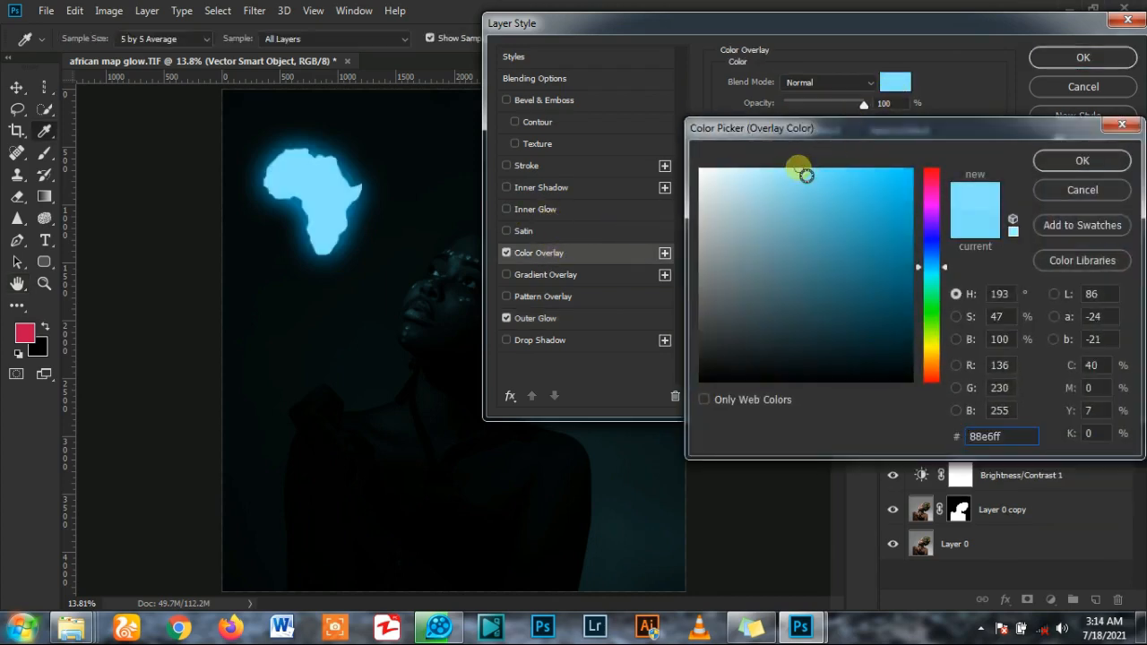
left_click(1102, 167)
left_click(573, 208)
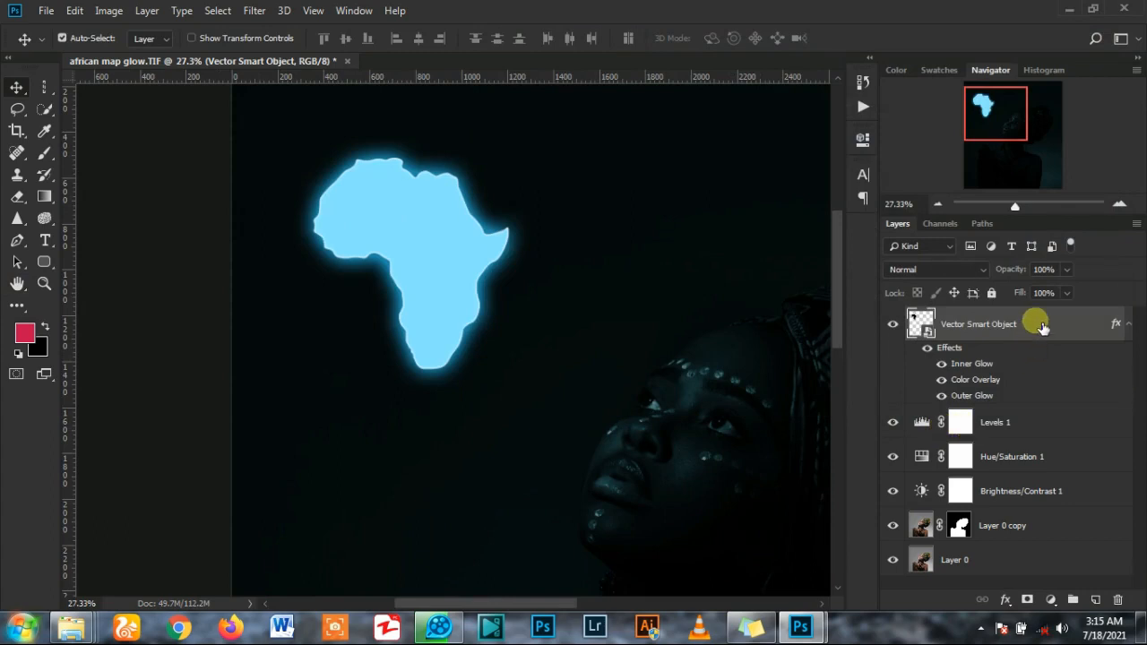
- Duplicate the Africa map layer beneath the original and rasterize the copy
key("ctrl+j")
left_click_drag(1039, 324, 1024, 421)
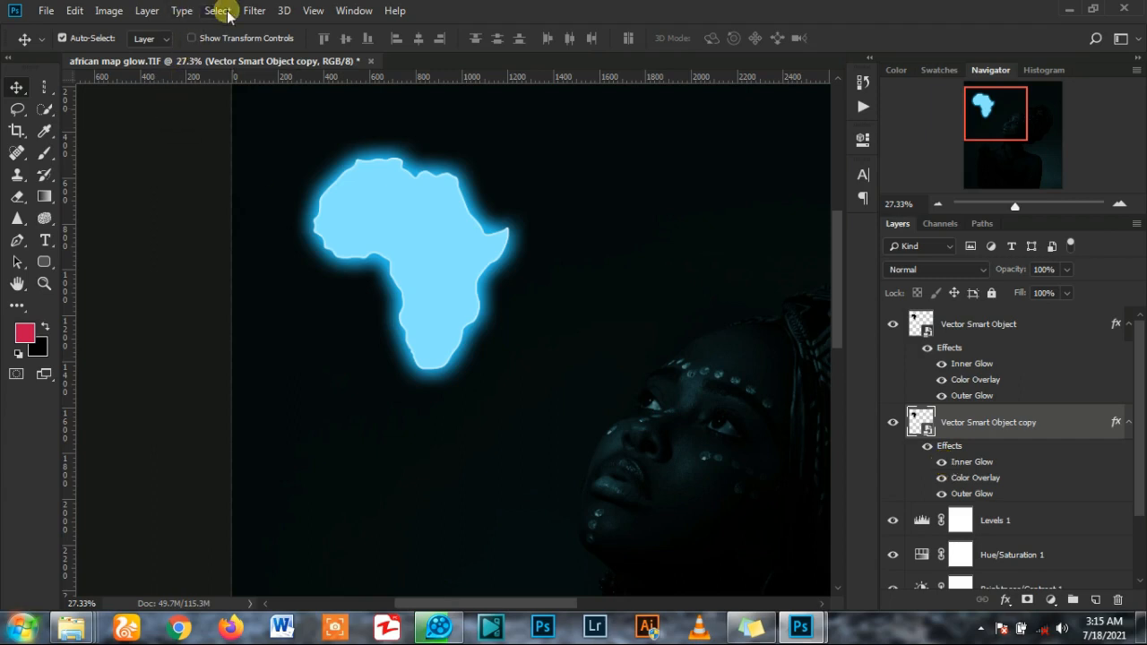
left_click(255, 13)
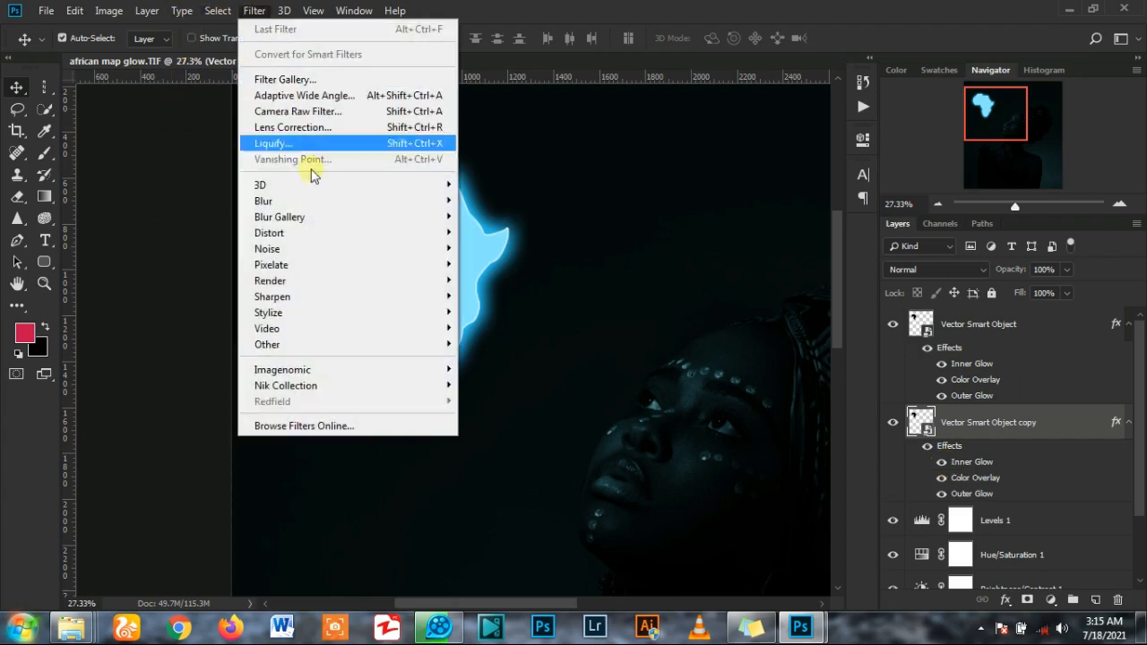
mouse_move(320, 206)
right_click(1078, 424)
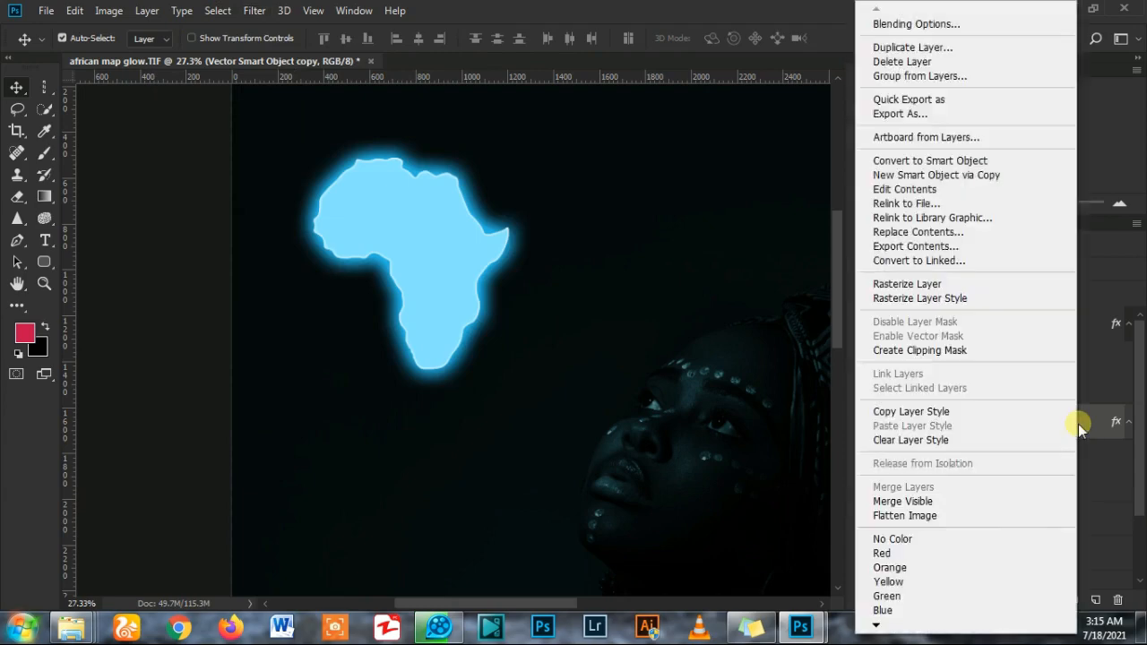
left_click(906, 284)
- Apply a Gaussian Blur with a radius of 34.6 pixels to the rasterized Africa map copy
left_click(255, 12)
mouse_move(310, 199)
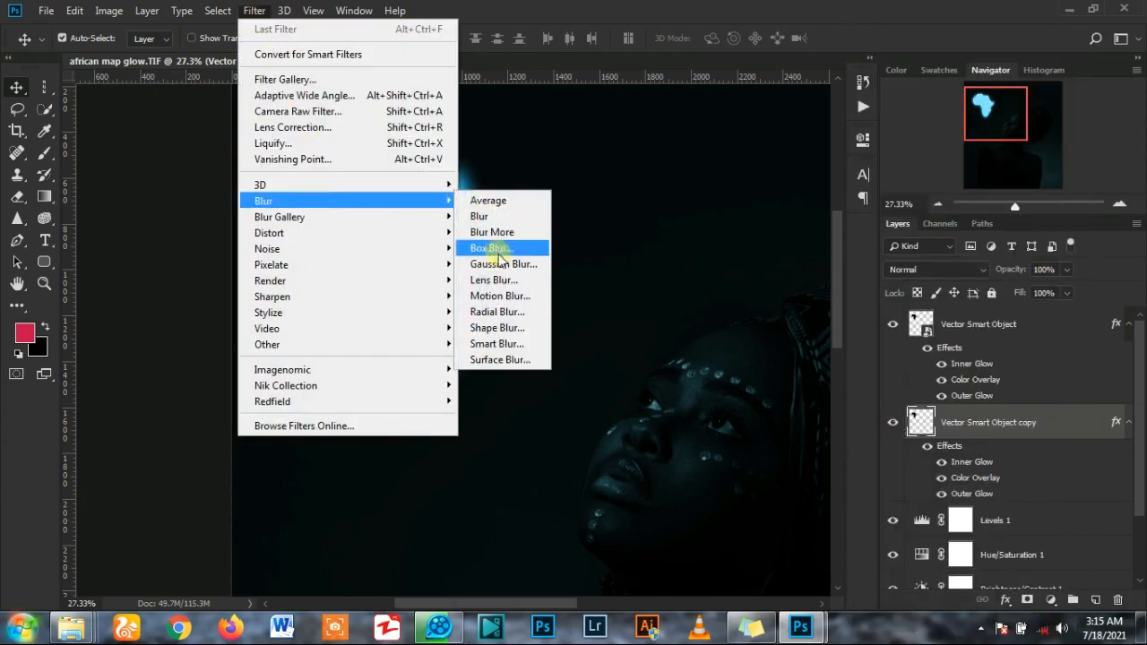
left_click(516, 261)
left_click(938, 345)
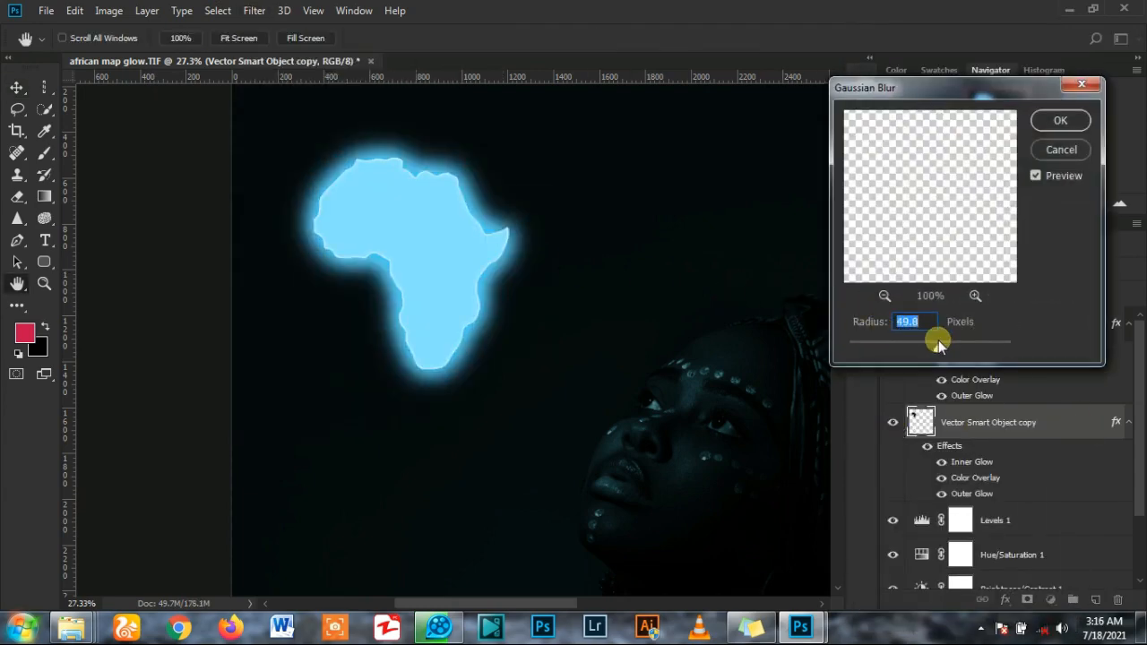
left_click(907, 346)
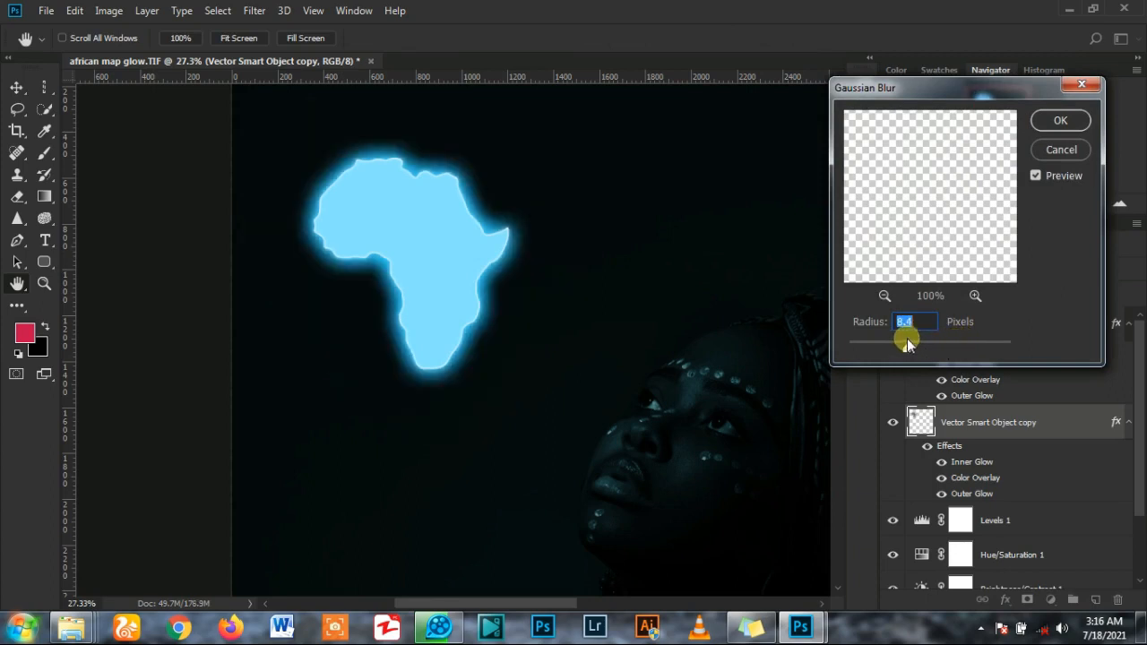
left_click(929, 346)
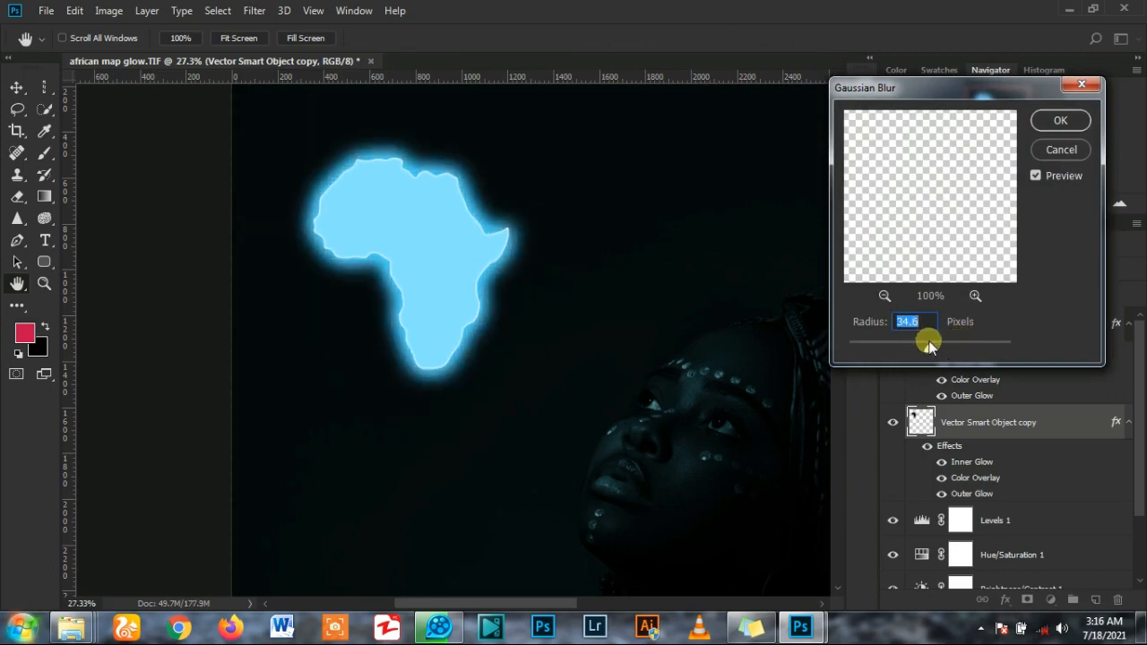
left_click(1060, 120)
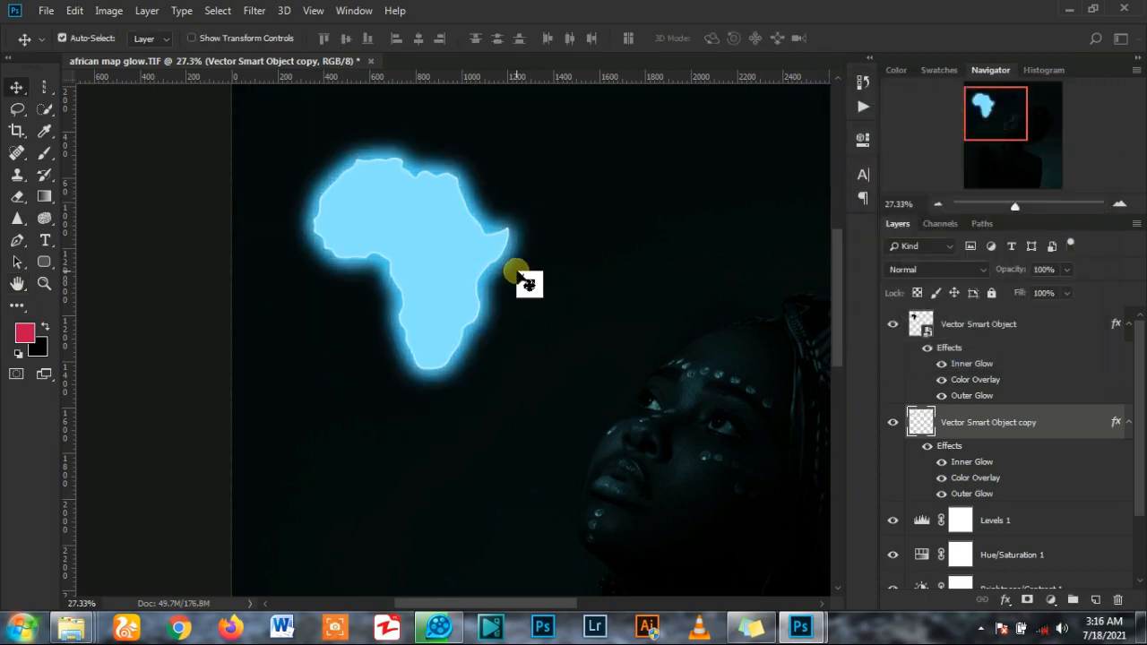
- Select both Africa map layers in the glow africa map group and collapse the group
scroll(522, 273, "down", 3)
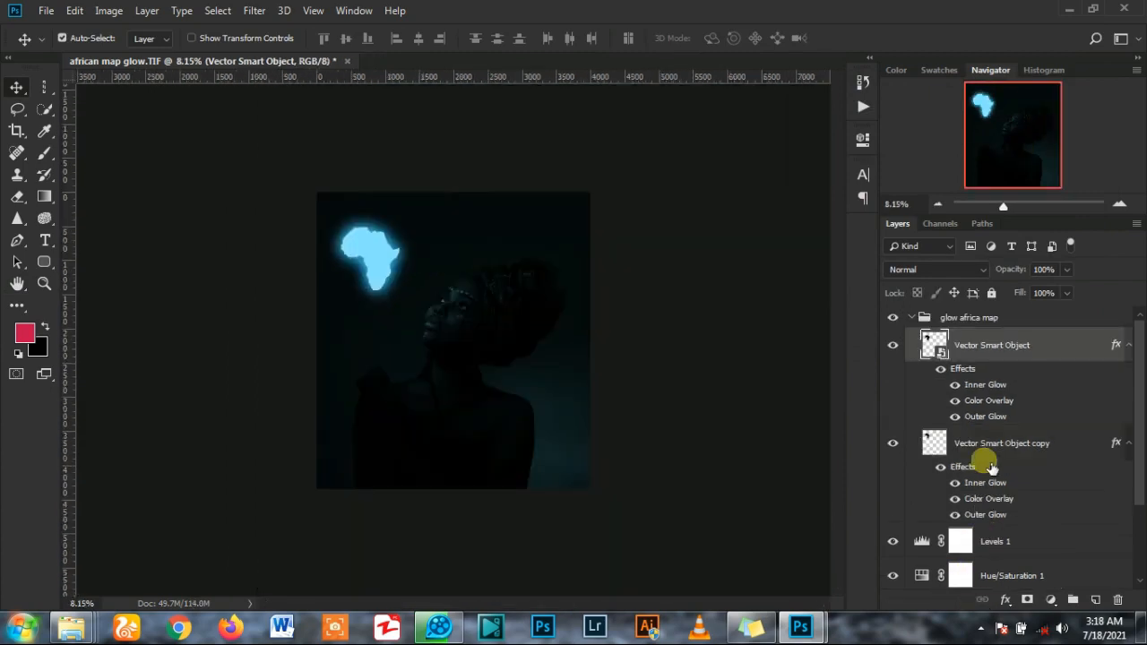
left_click(990, 464)
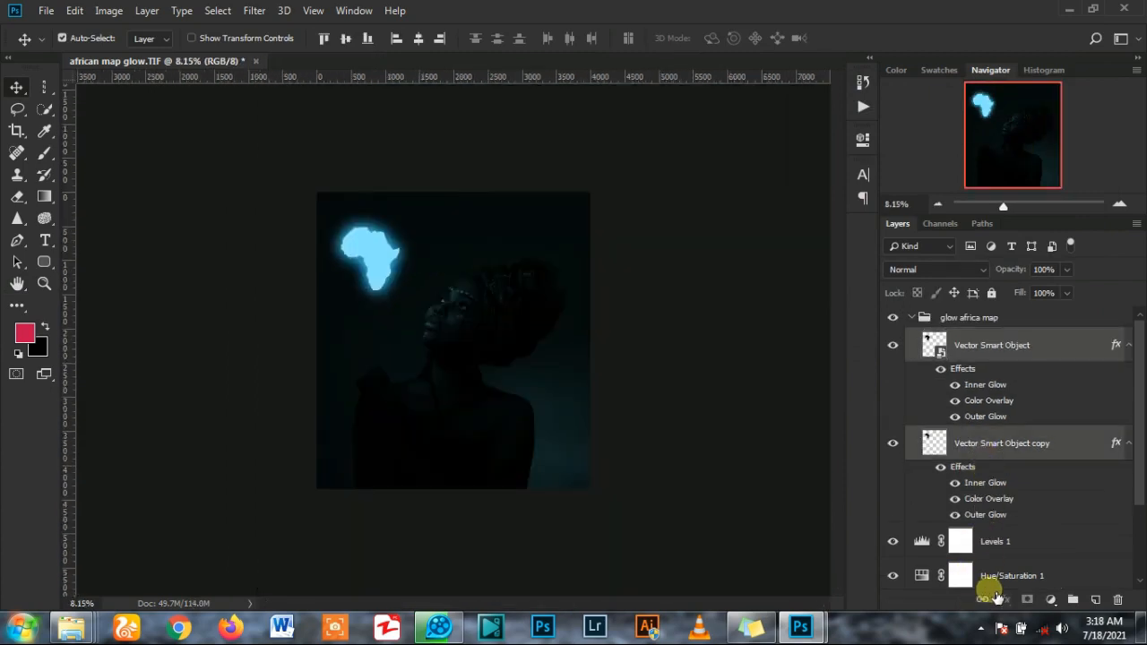
left_click(915, 317)
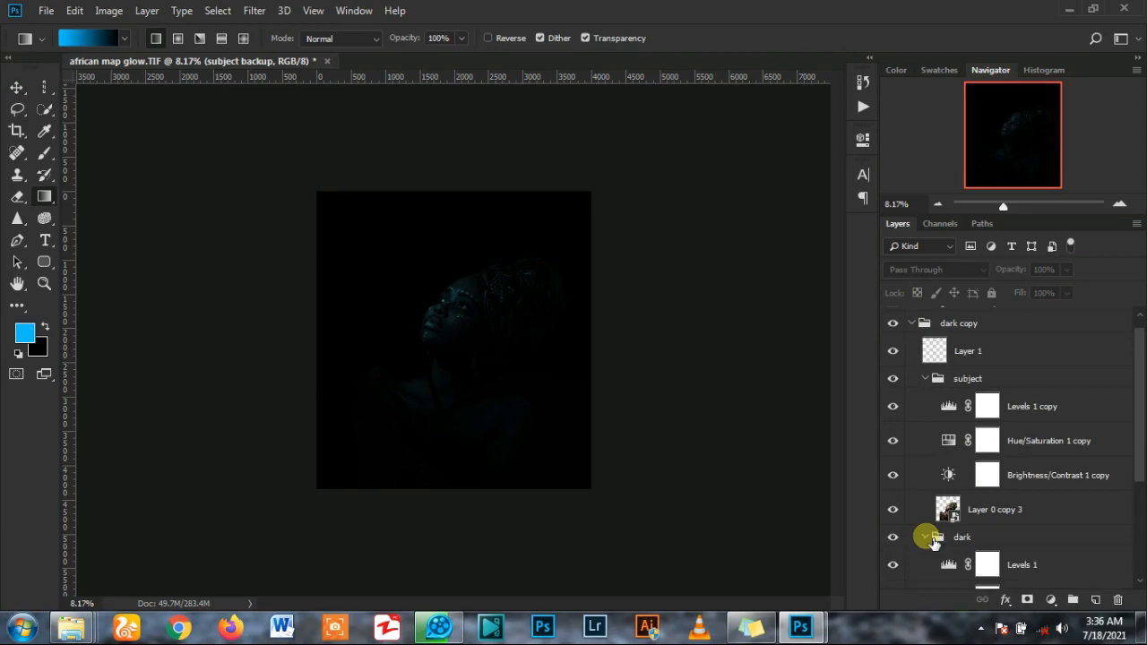
- Clip the Hue/Saturation 1 and Levels 1 adjustments in the dark group to Layer 0, above the clipped Brightness/Contrast 1
scroll(985, 502, "down", 3)
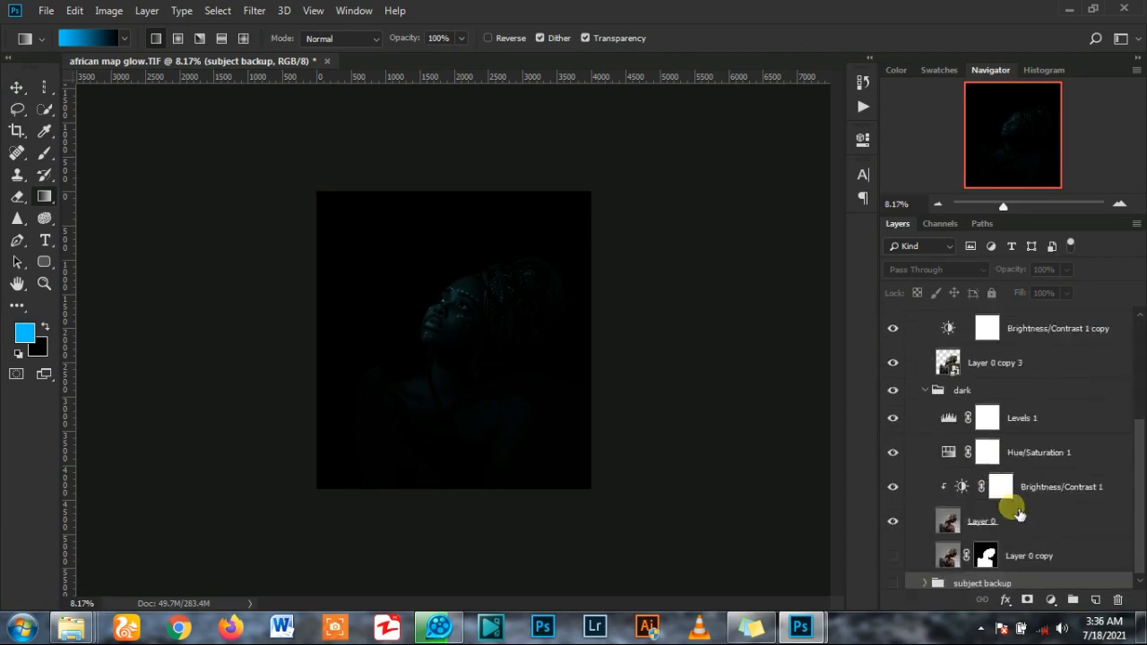
left_click(1000, 461)
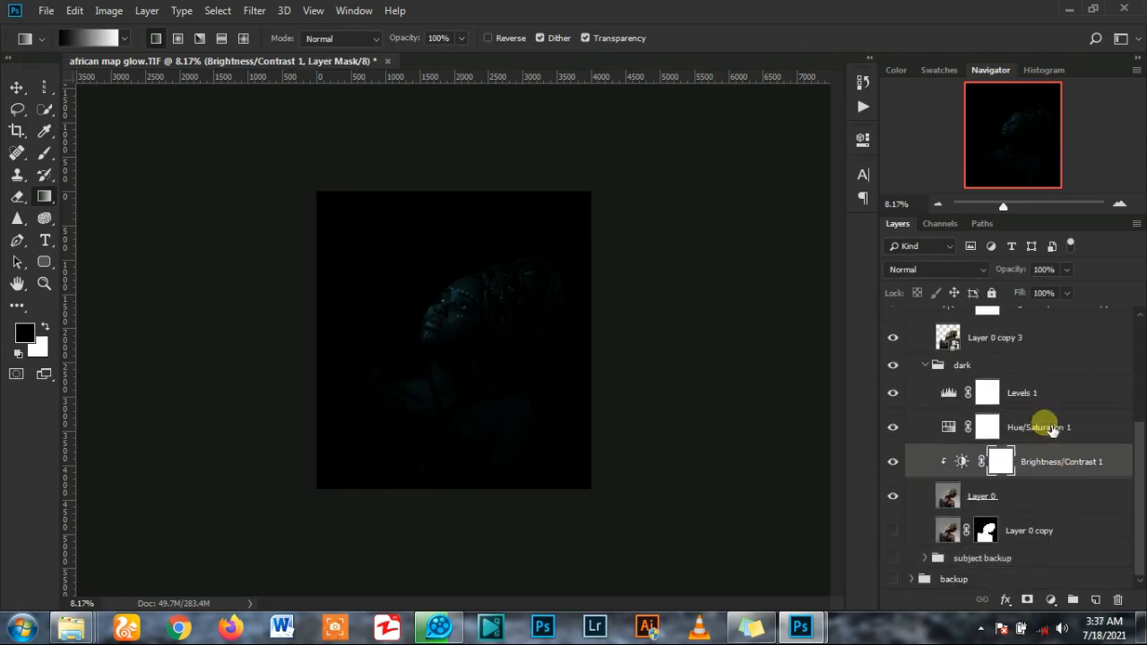
right_click(1045, 430)
left_click(950, 305)
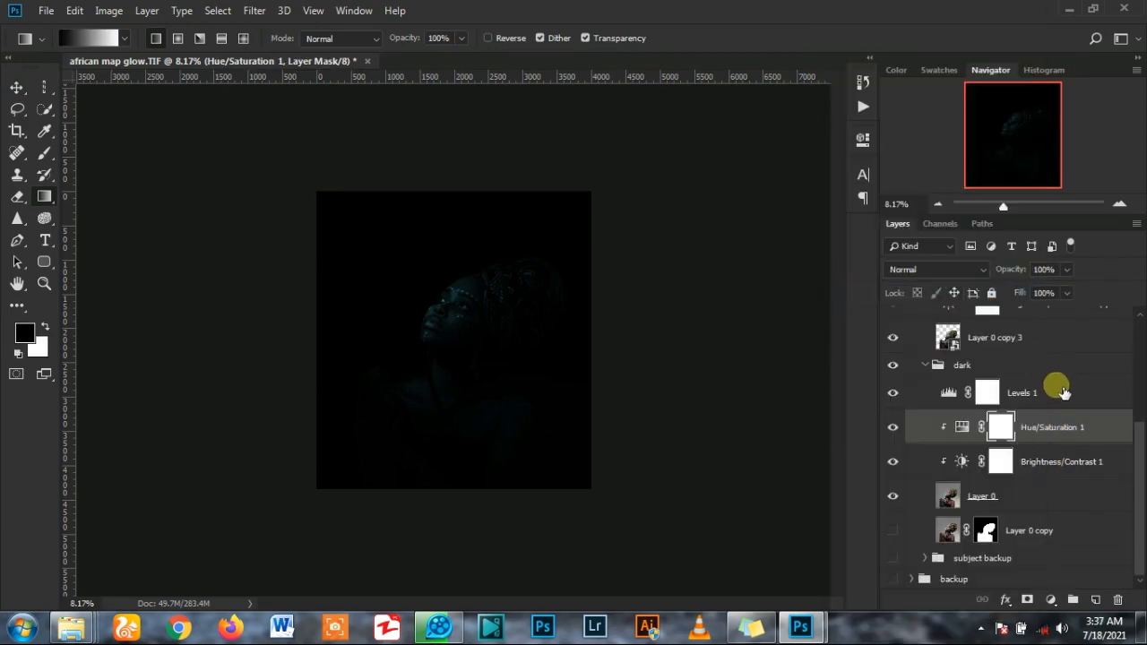
right_click(1041, 393)
left_click(928, 295)
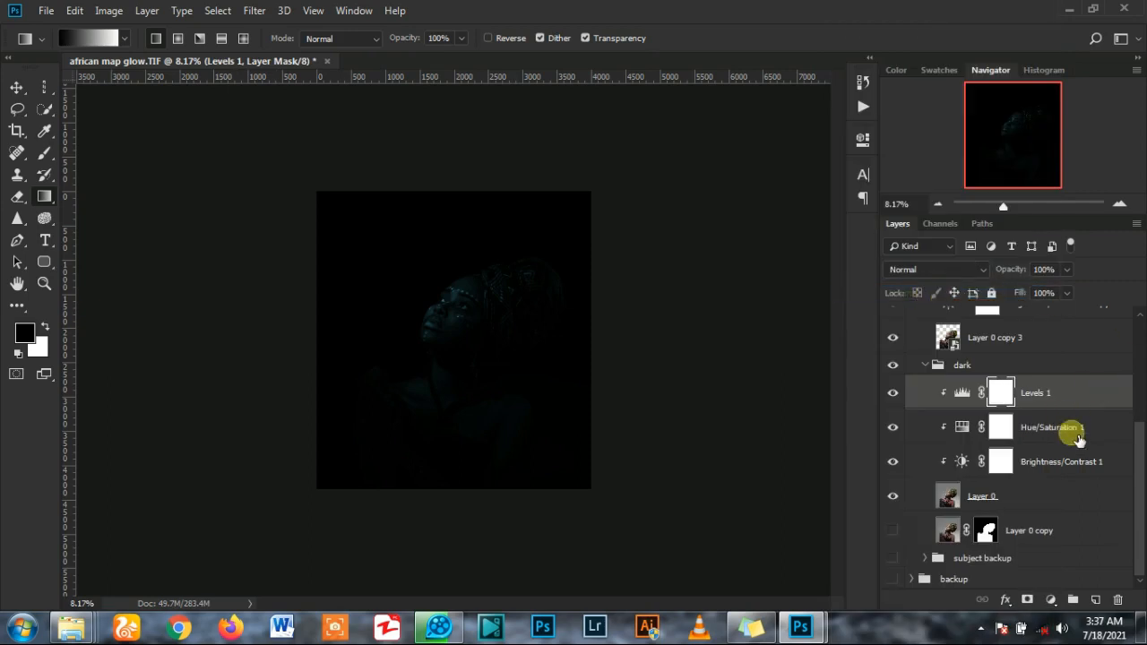
- Convert Layer 0 and its three clipped adjustment layers in the dark group into one smart object
left_click(1068, 430, "shift")
left_click(1062, 462, "shift")
left_click(1048, 500, "shift")
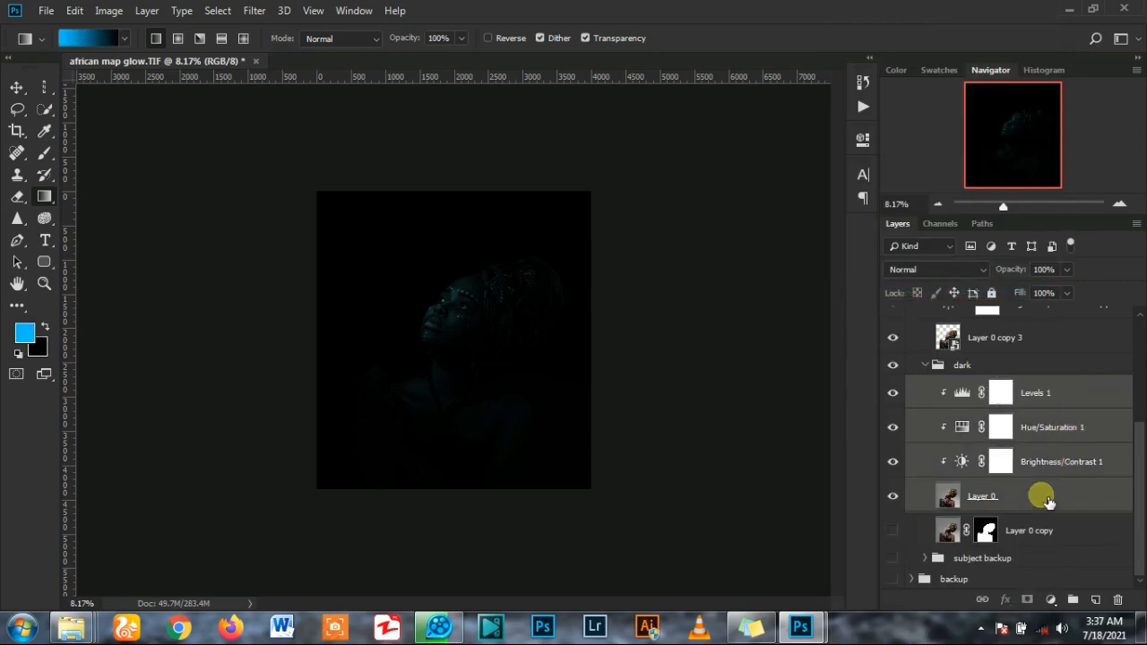
right_click(1048, 500)
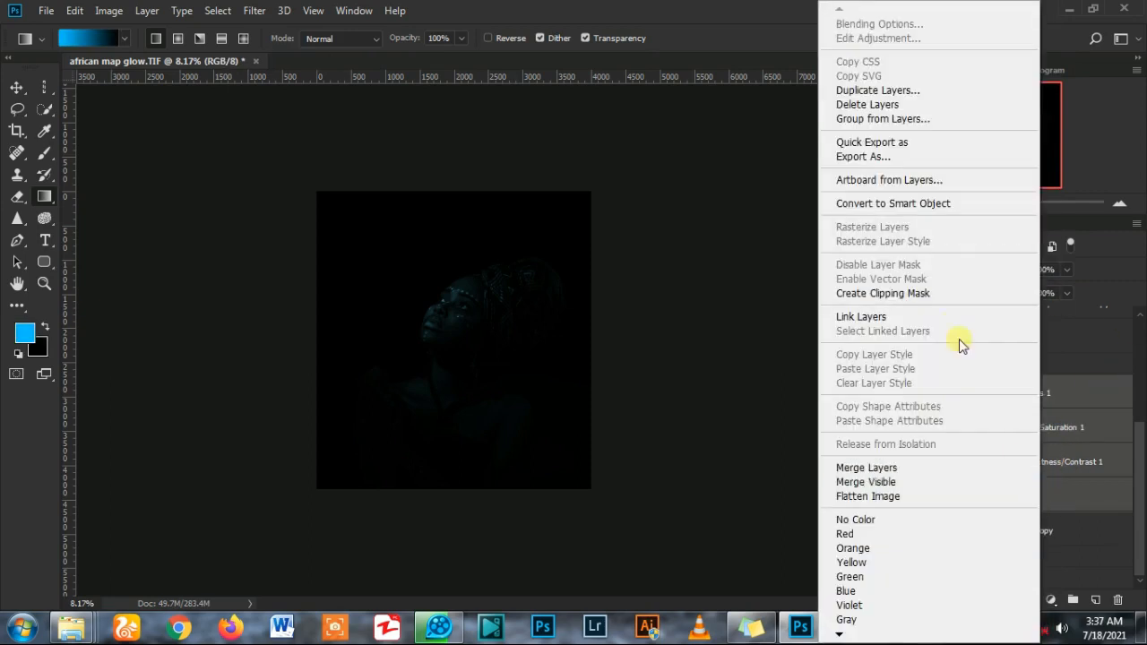
left_click(929, 204)
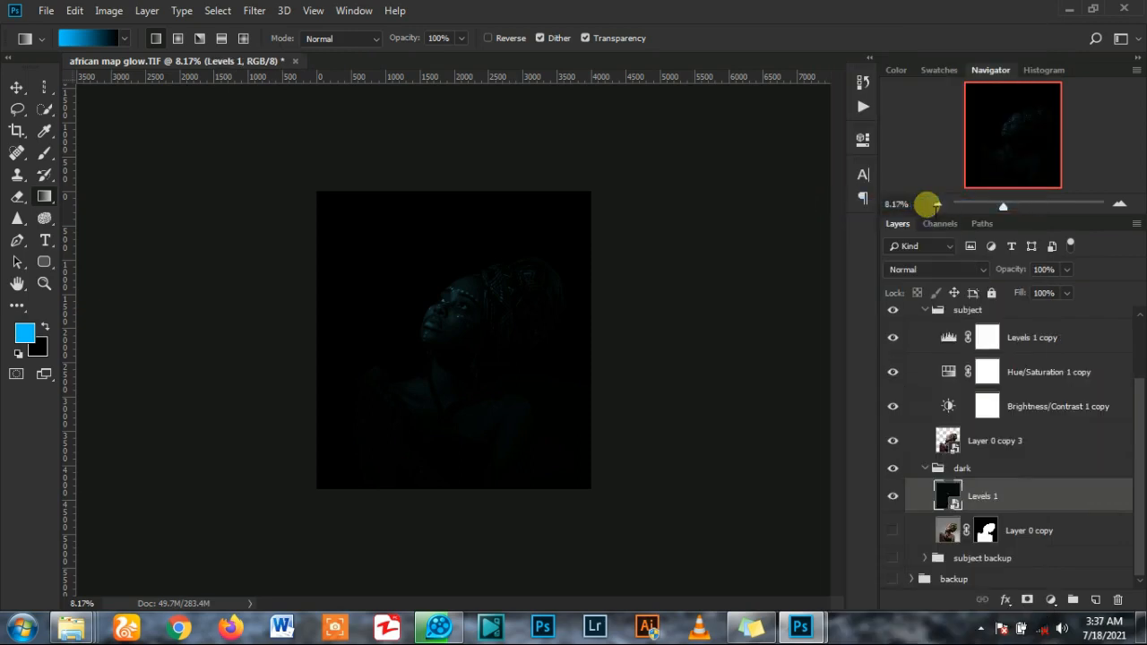
- Move Layer 0 copy into the subject backup group and delete only the dark group, keeping its contents
left_click_drag(1011, 540, 1042, 559)
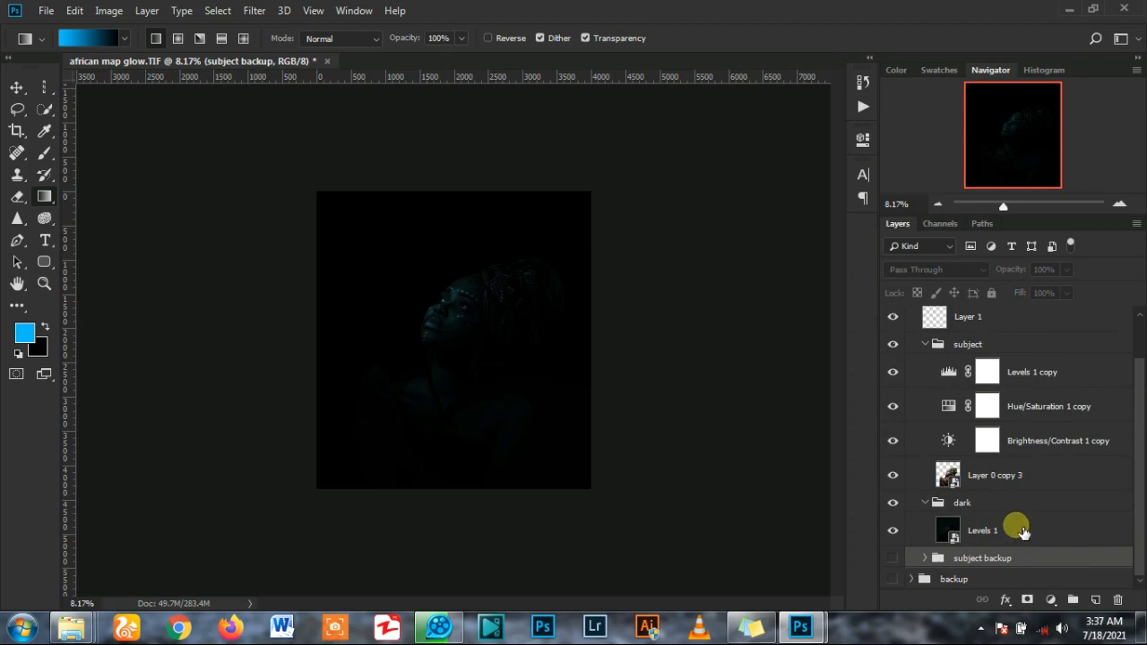
left_click(991, 503)
right_click(990, 503)
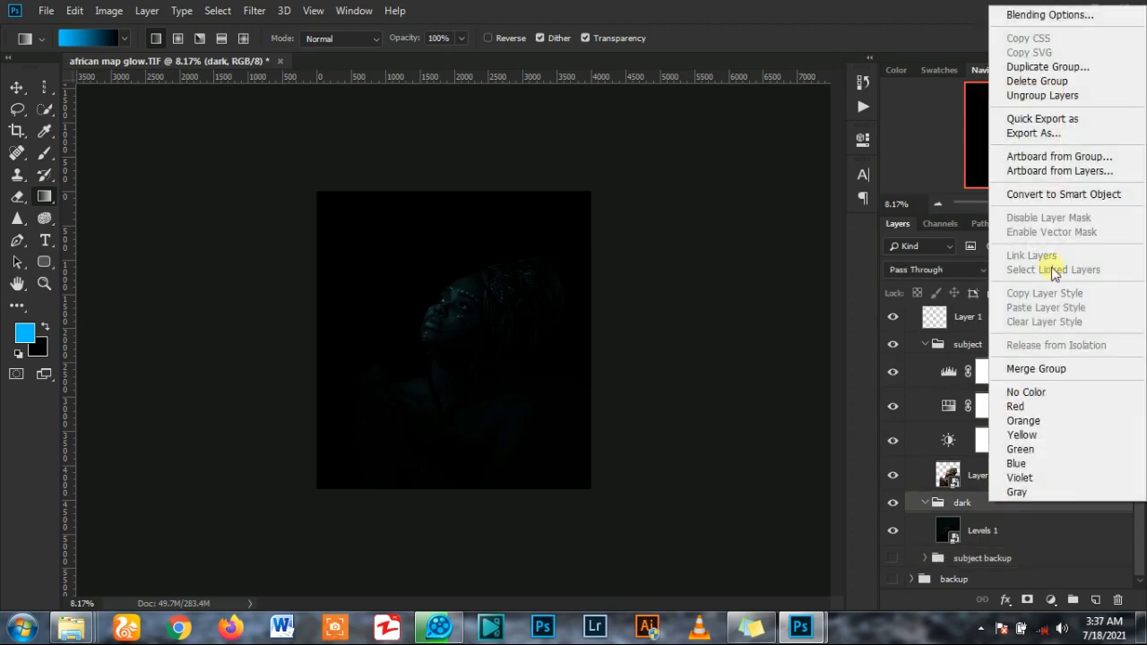
left_click(1037, 82)
left_click(679, 246)
- Clip the copied Brightness/Contrast, Hue/Saturation and Levels adjustments in the subject group to Layer 0 copy 3
left_click(1049, 489)
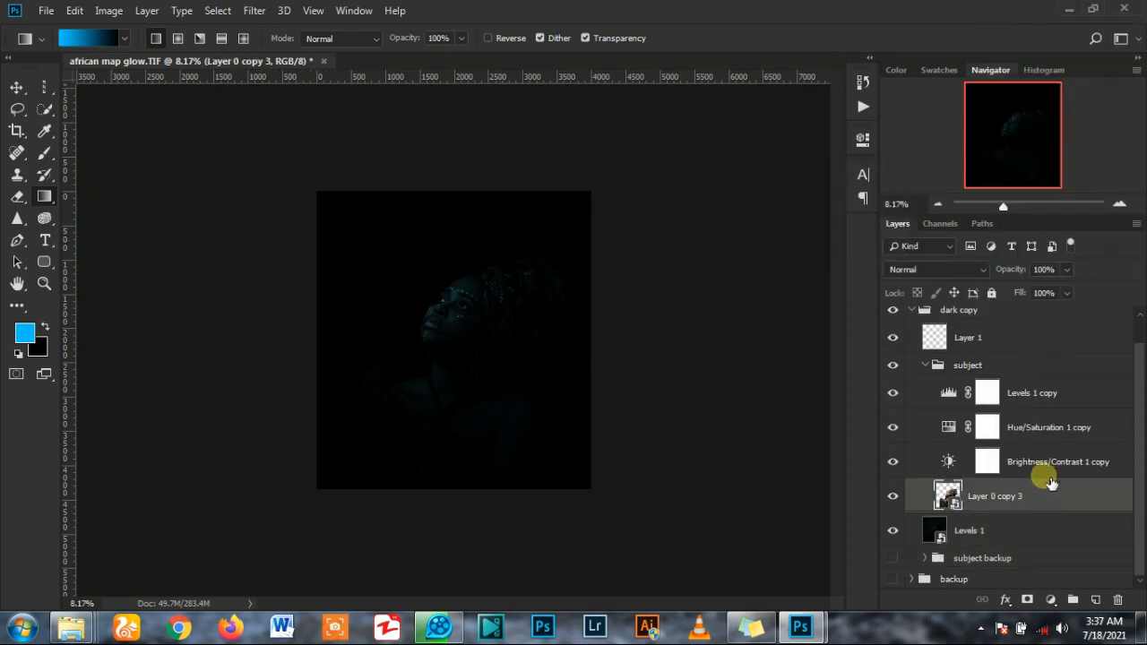
left_click(894, 530)
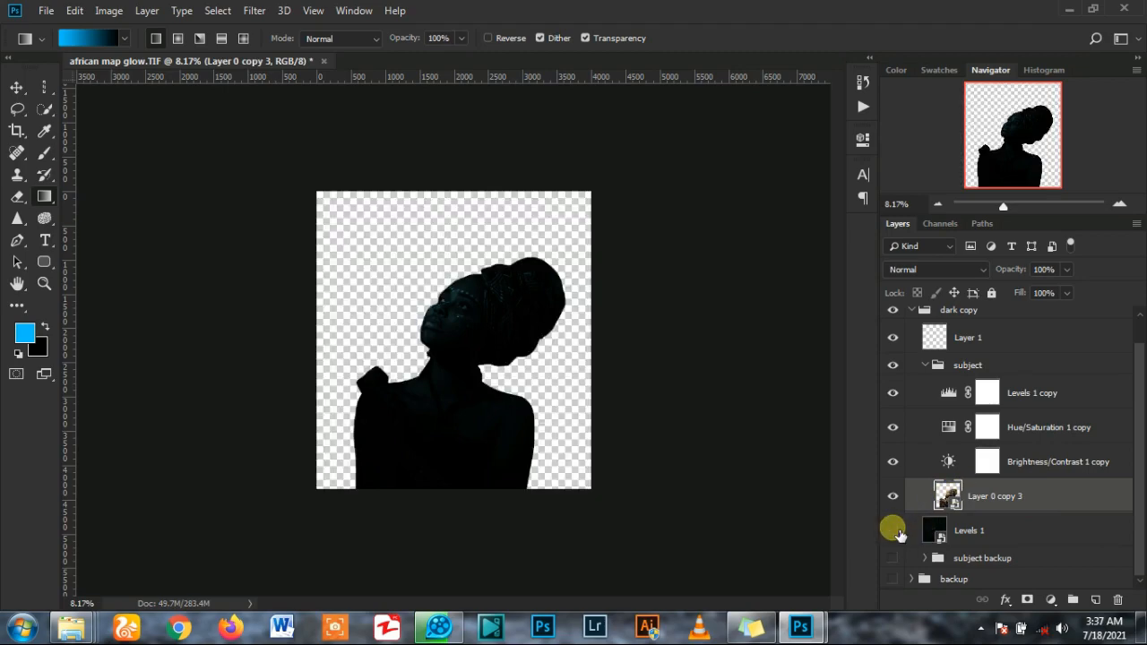
left_click(893, 530)
right_click(1063, 467)
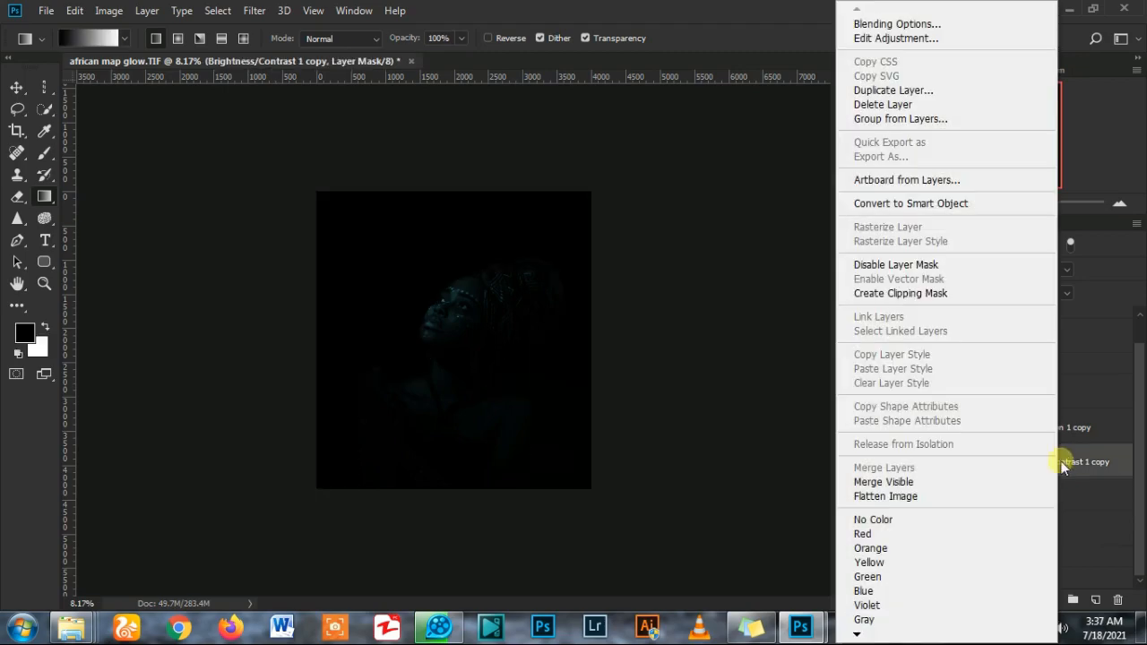
left_click(961, 301)
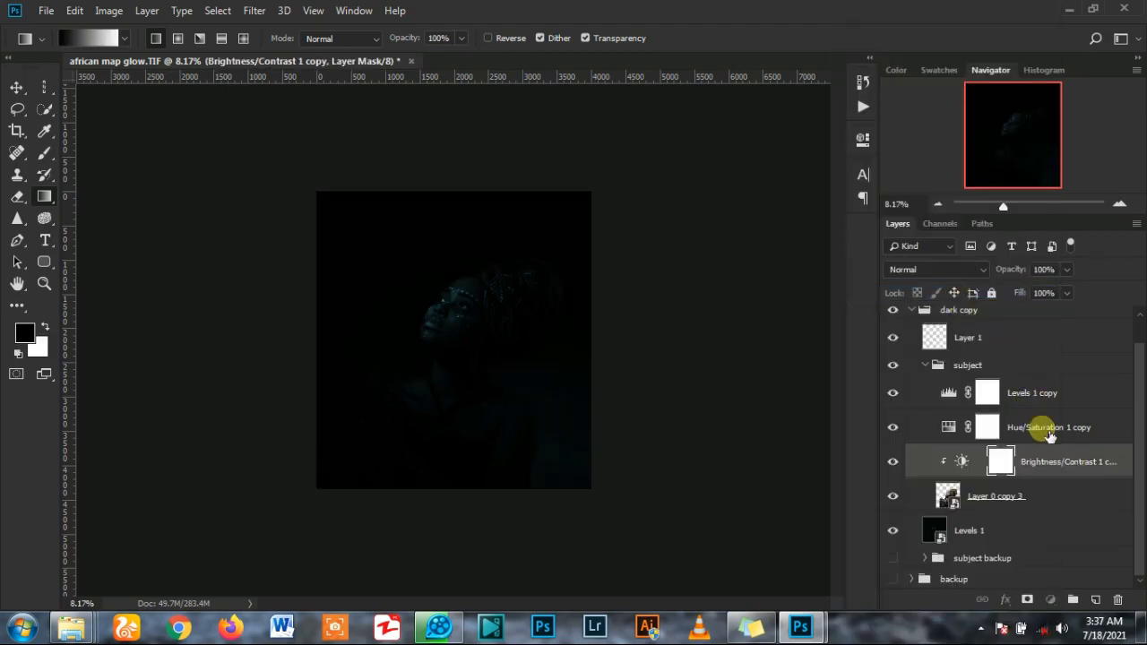
right_click(1039, 427)
left_click(918, 299)
right_click(1031, 393)
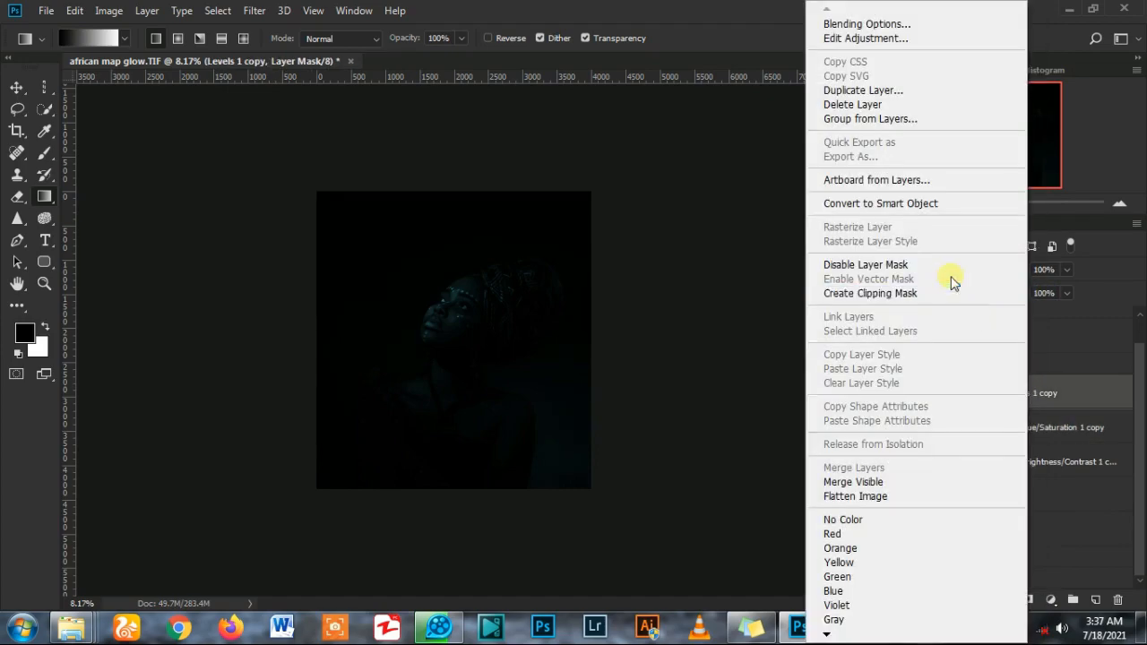
left_click(941, 295)
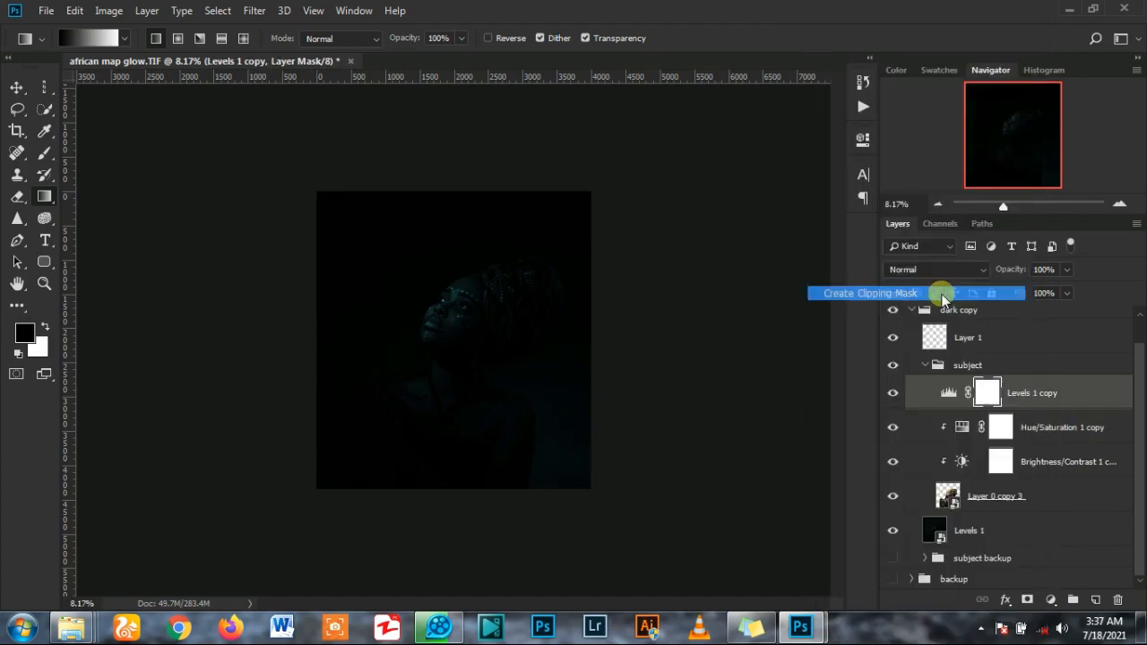
- Convert Layer 0 copy 3 and its three clipped adjustment layers into one smart object
left_click(1066, 464, "shift")
left_click(1058, 495, "shift")
right_click(1030, 493)
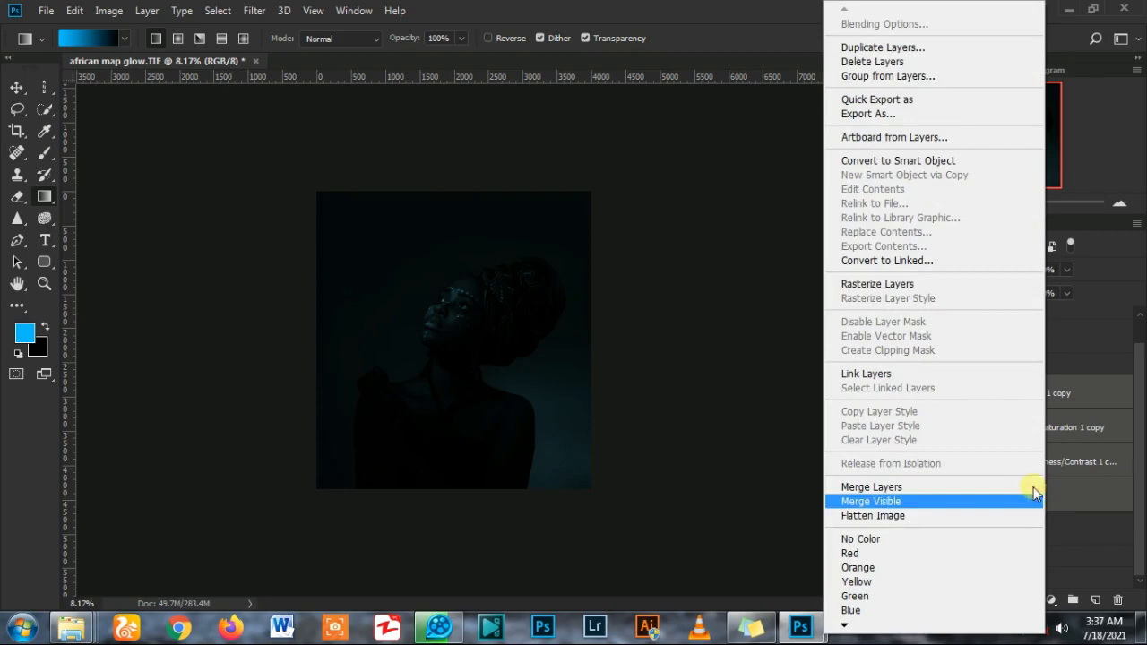
left_click(882, 161)
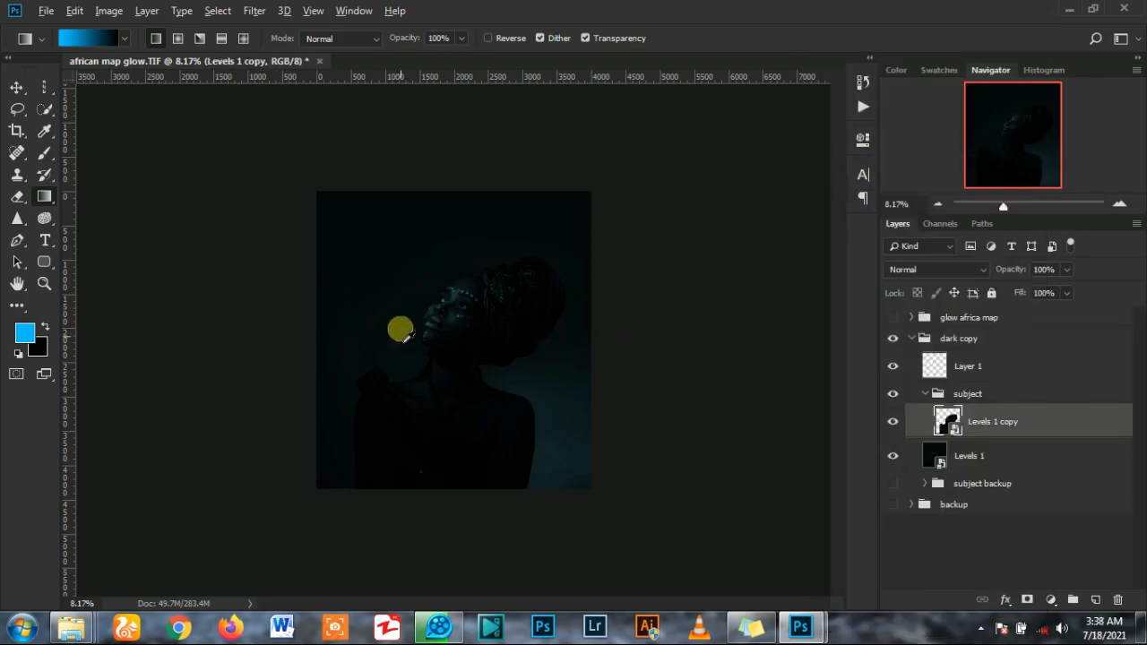
- Delete only the subject group, keeping its contents, and select the glow africa map group
scroll(425, 300, "up", 6)
scroll(691, 266, "up", 2)
scroll(748, 274, "down", 8)
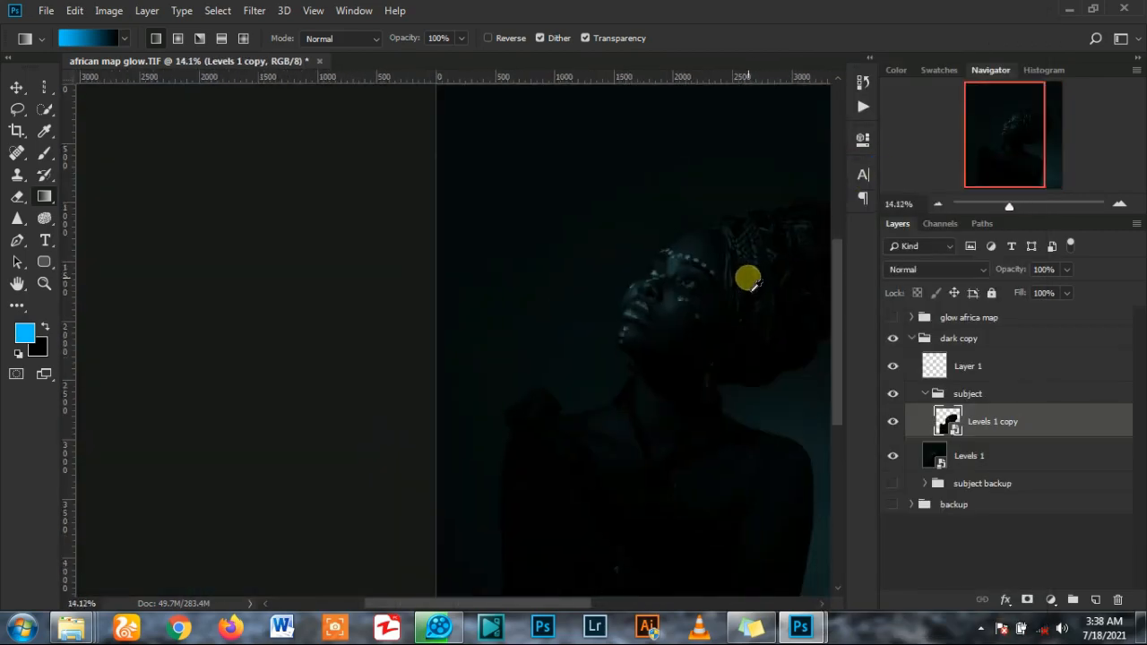
scroll(515, 328, "up", 1)
left_click(17, 87)
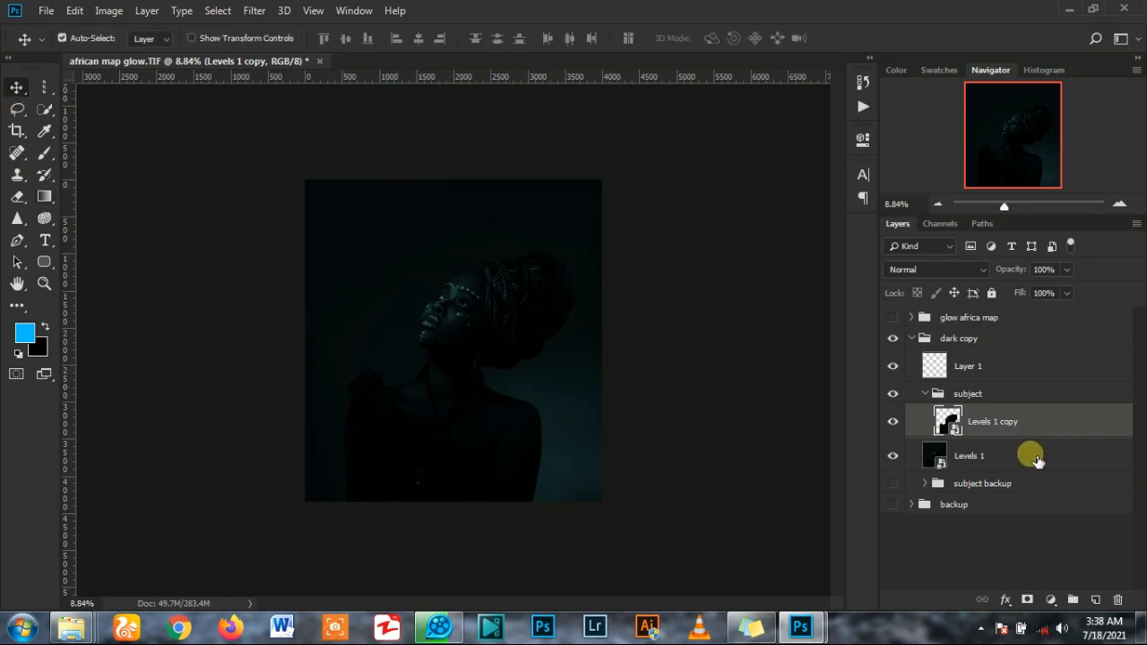
left_click(966, 395)
right_click(966, 396)
left_click(1003, 196)
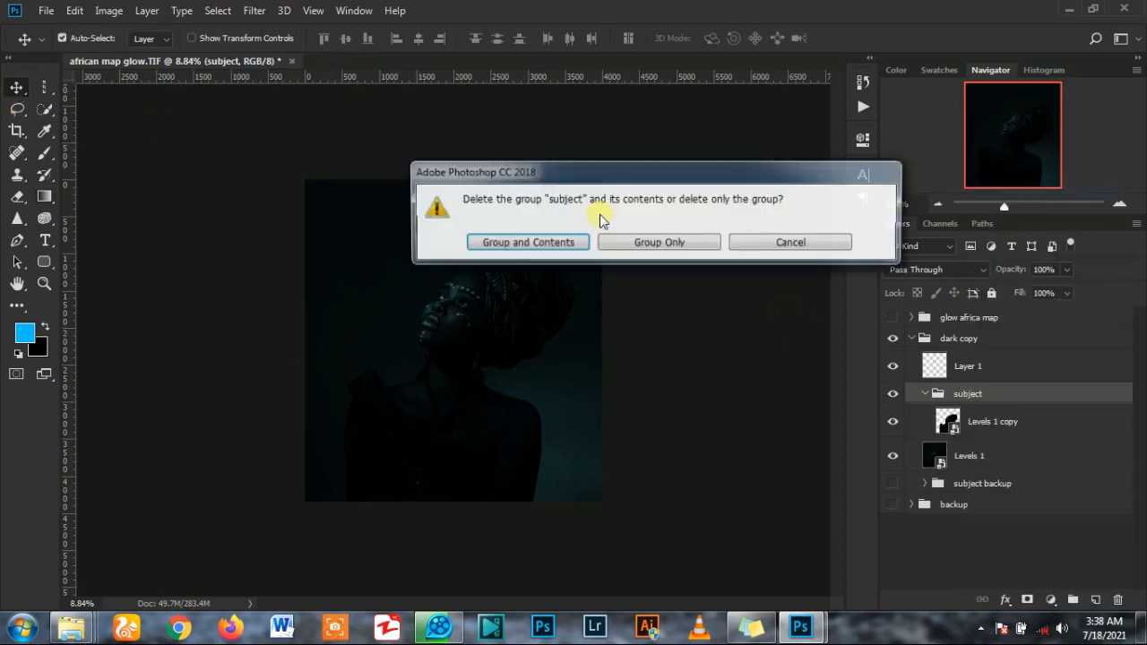
left_click(606, 238)
left_click(937, 321)
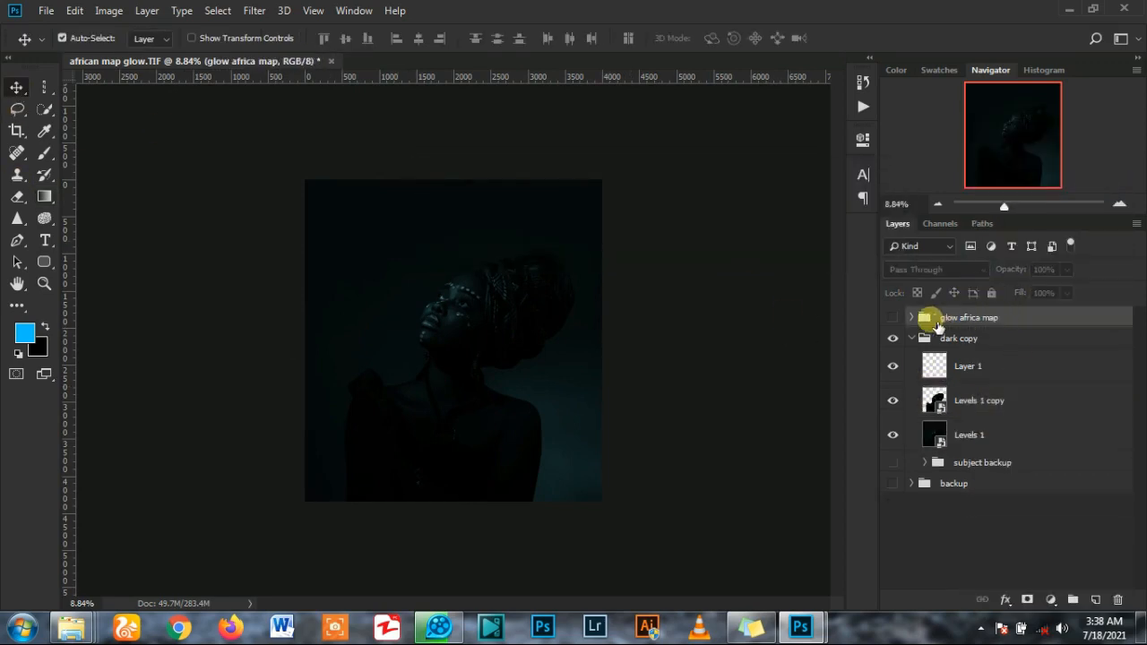
- Delete only the dark copy group, keeping its layers and the subject backup group in place
left_click(949, 341)
left_click(892, 338)
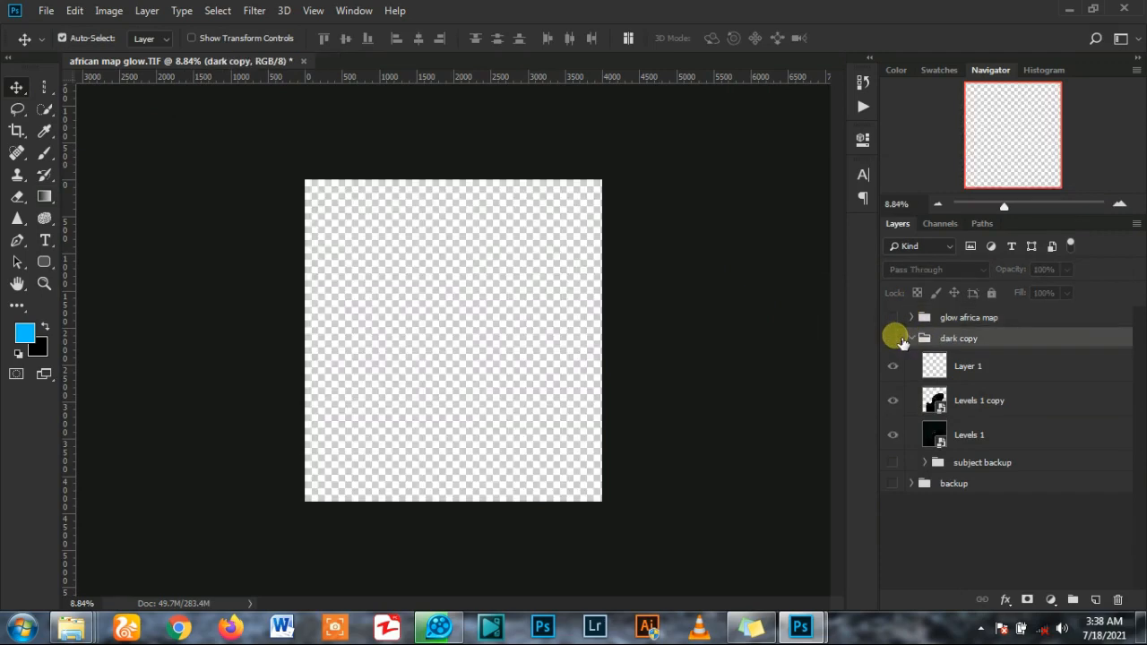
left_click(893, 338)
left_click(911, 338)
left_click(911, 338)
right_click(952, 347)
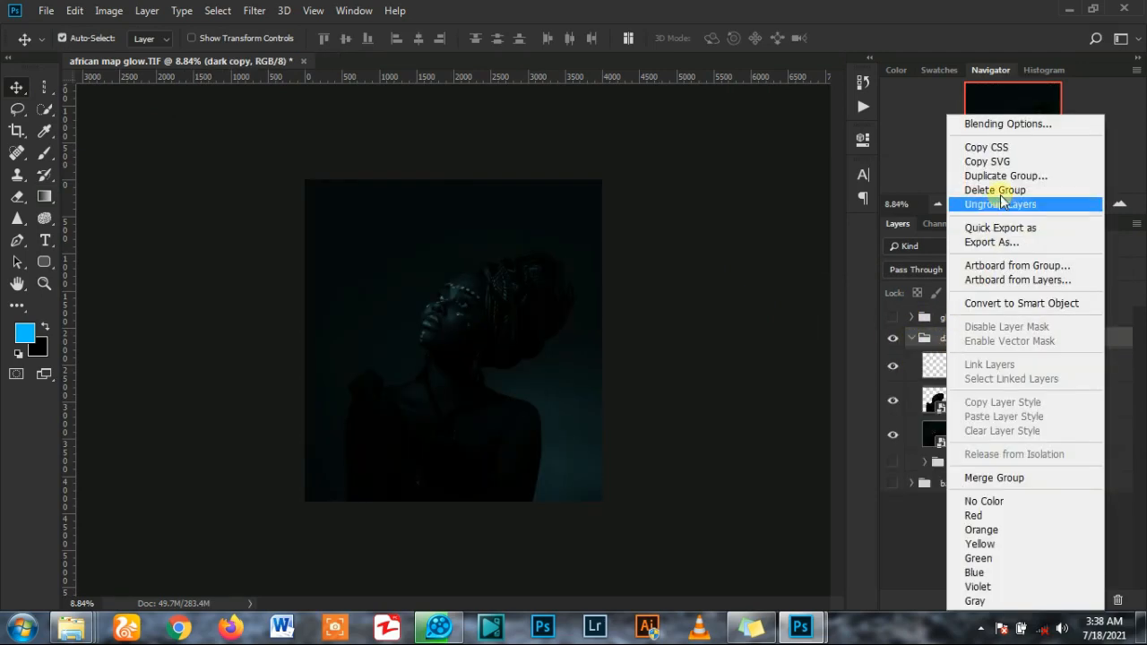
left_click(1003, 190)
left_click(679, 251)
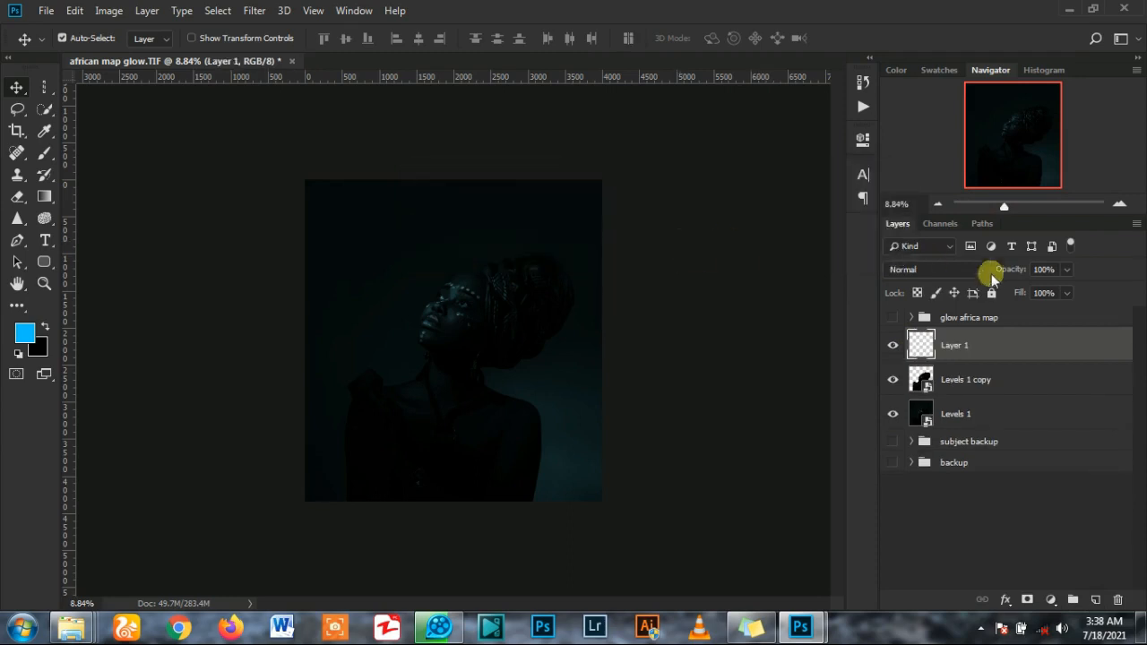
- Turn on the visibility of the glow africa map group
left_click(986, 317)
left_click(892, 317)
scroll(208, 324, "down", 2)
scroll(206, 318, "up", 3)
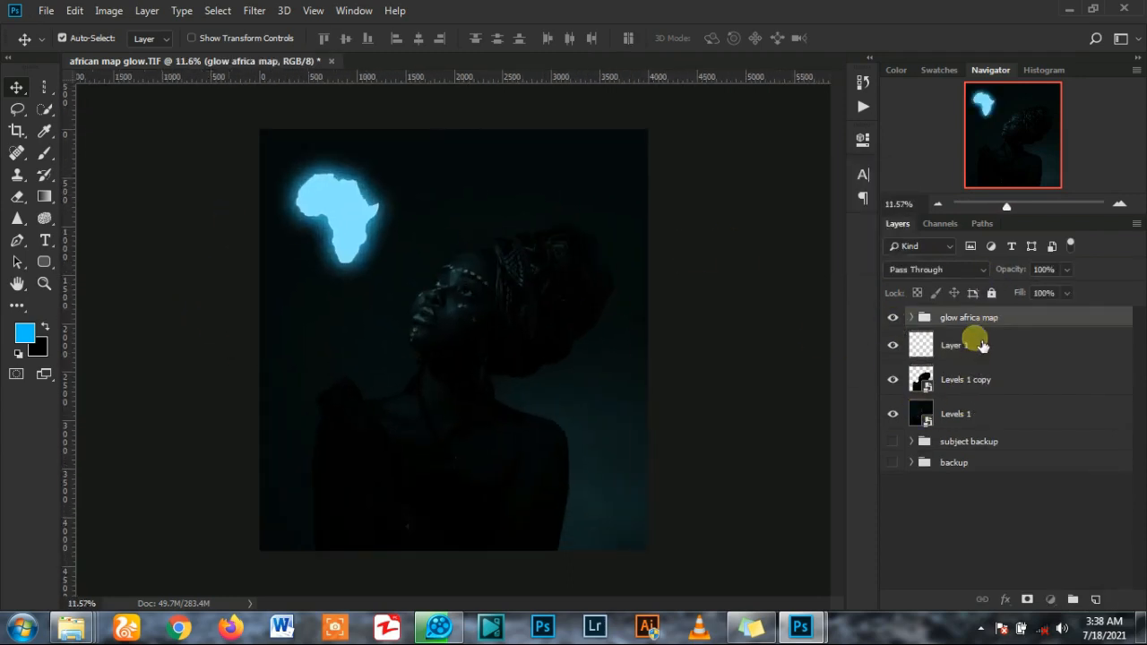
- Select Layer 1 with the Brush tool and choose a slightly lighter sky blue as the foreground color
left_click(961, 351)
left_click(44, 153)
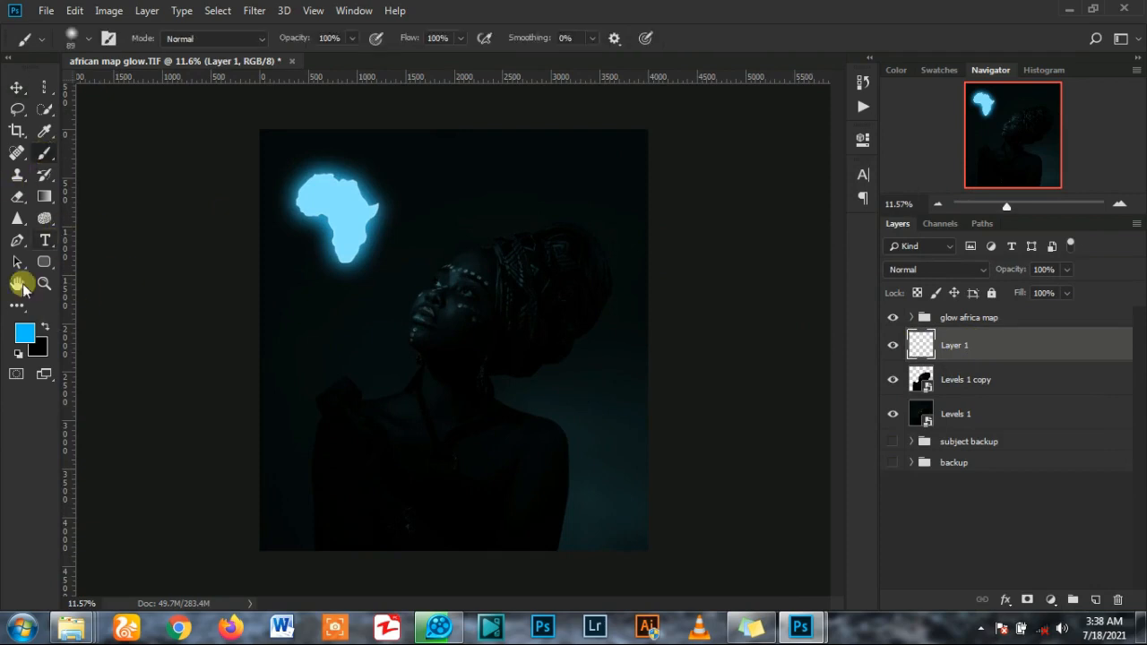
left_click(24, 333)
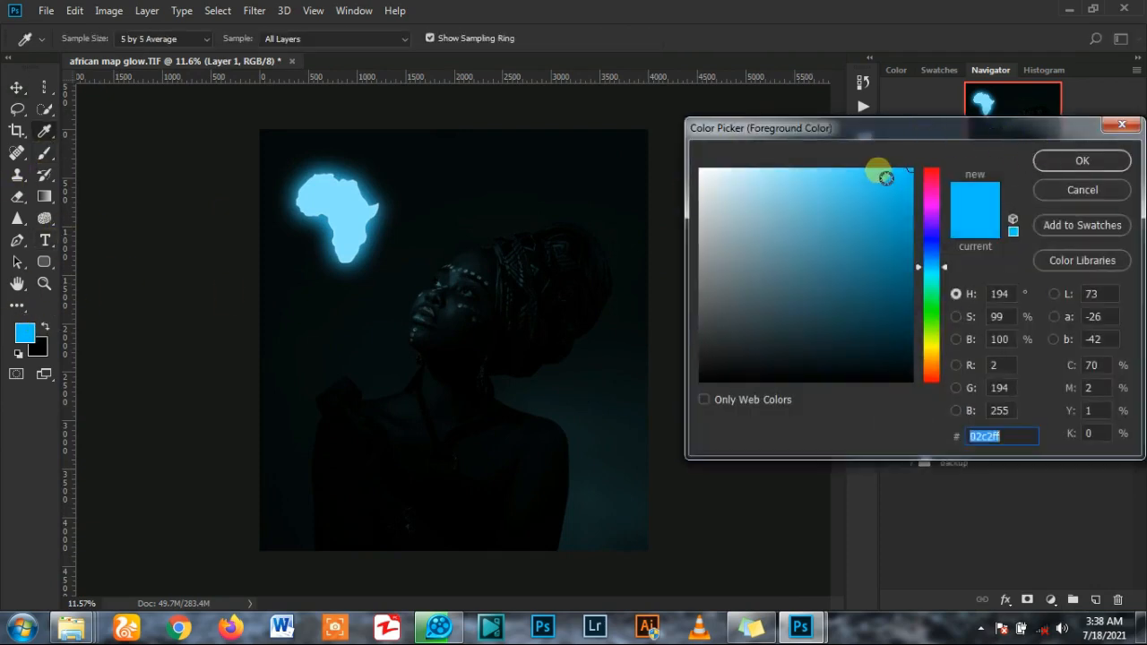
left_click(886, 171)
left_click(1082, 160)
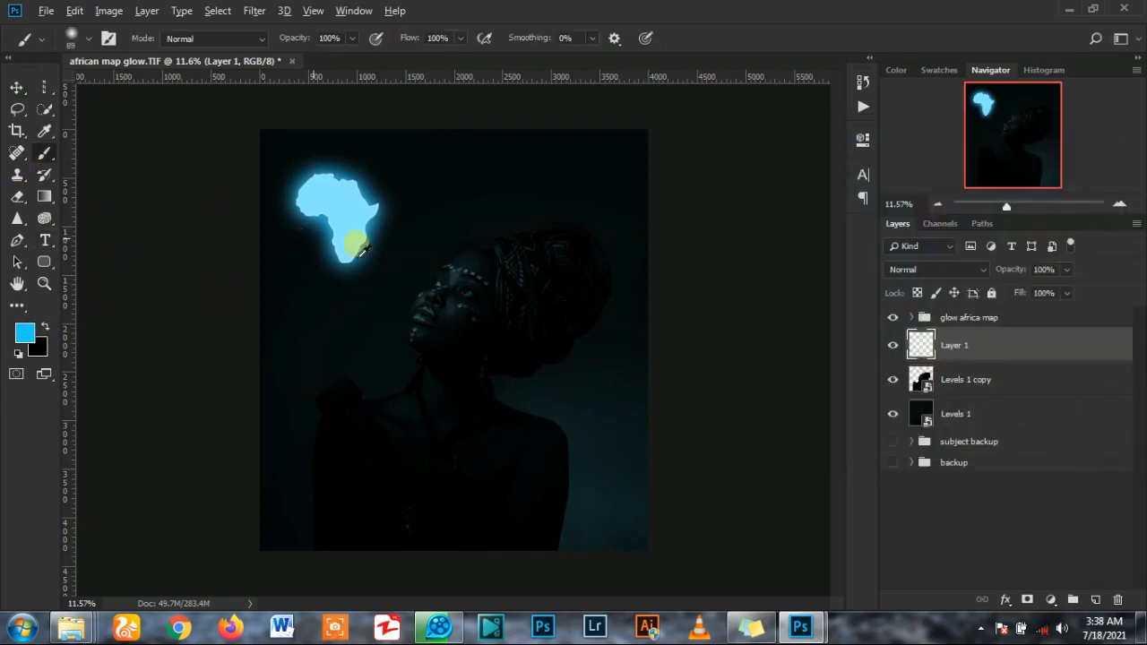
- Try a soft blue brush dab beside the woman's nose on the unclipped Layer 1, and undo it
scroll(496, 294, "up", 2)
scroll(441, 296, "up", 3)
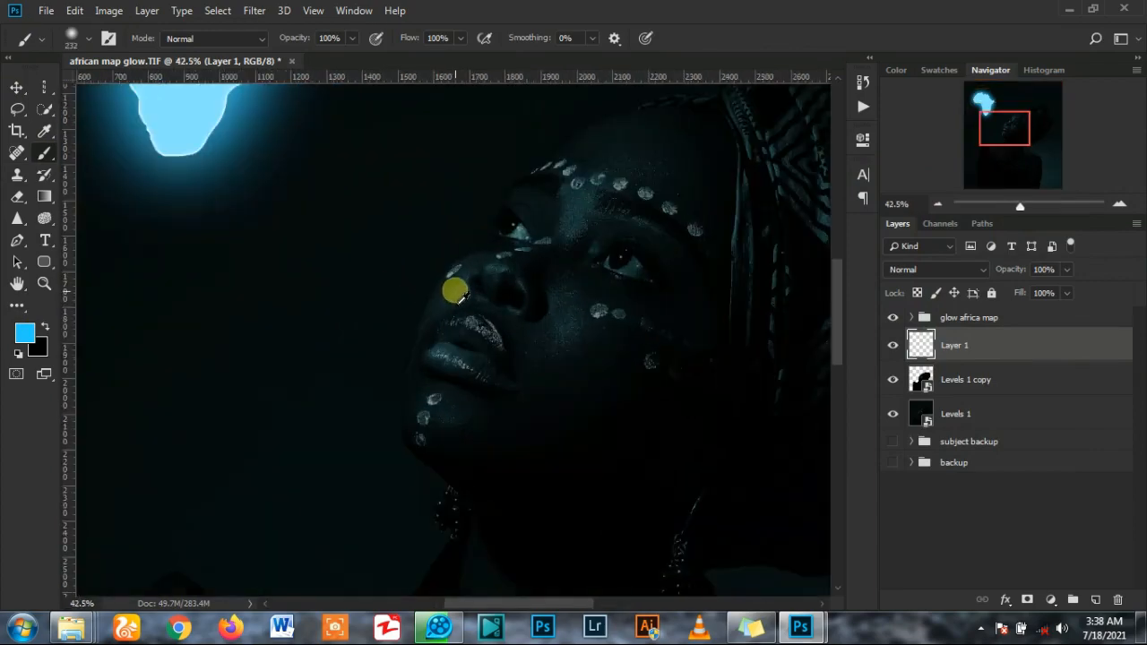
scroll(461, 297, "up", 1)
right_click(991, 345)
left_click(1000, 340)
left_click(440, 251)
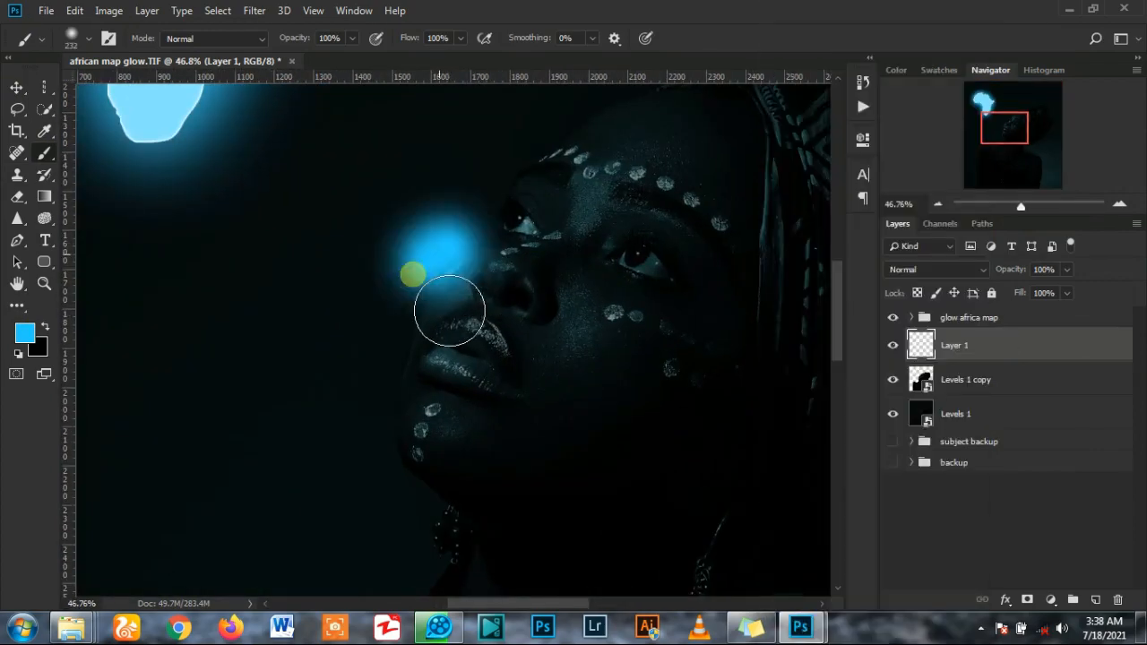
key("ctrl+z")
- Clip Layer 1 to the Levels 1 copy smart object
right_click(980, 339)
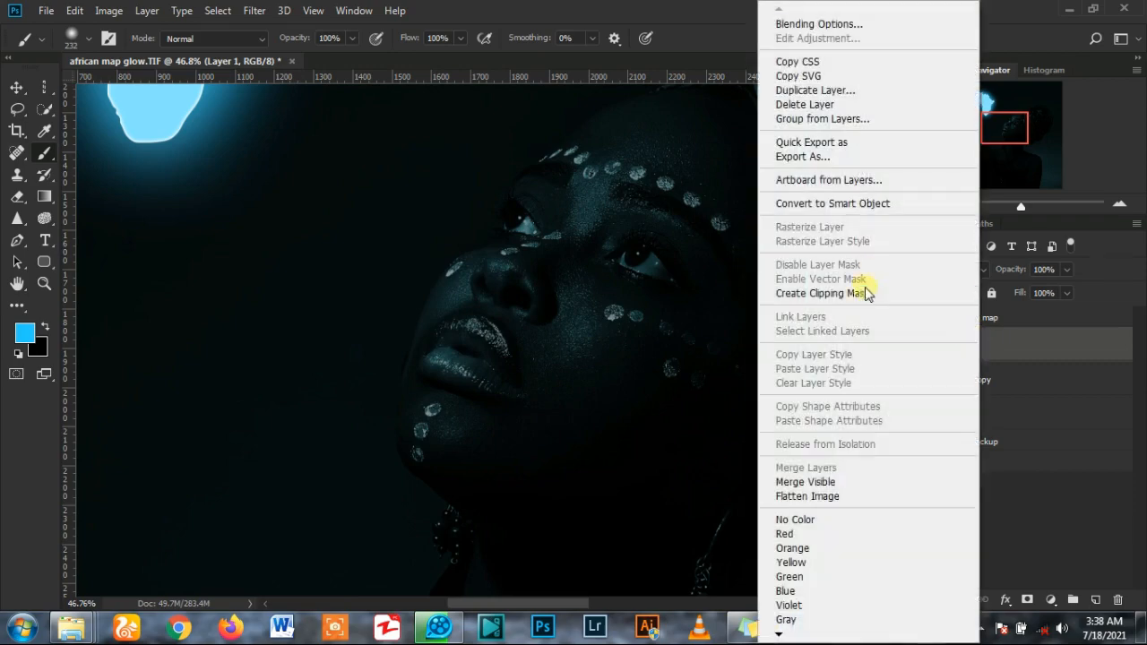
left_click(866, 293)
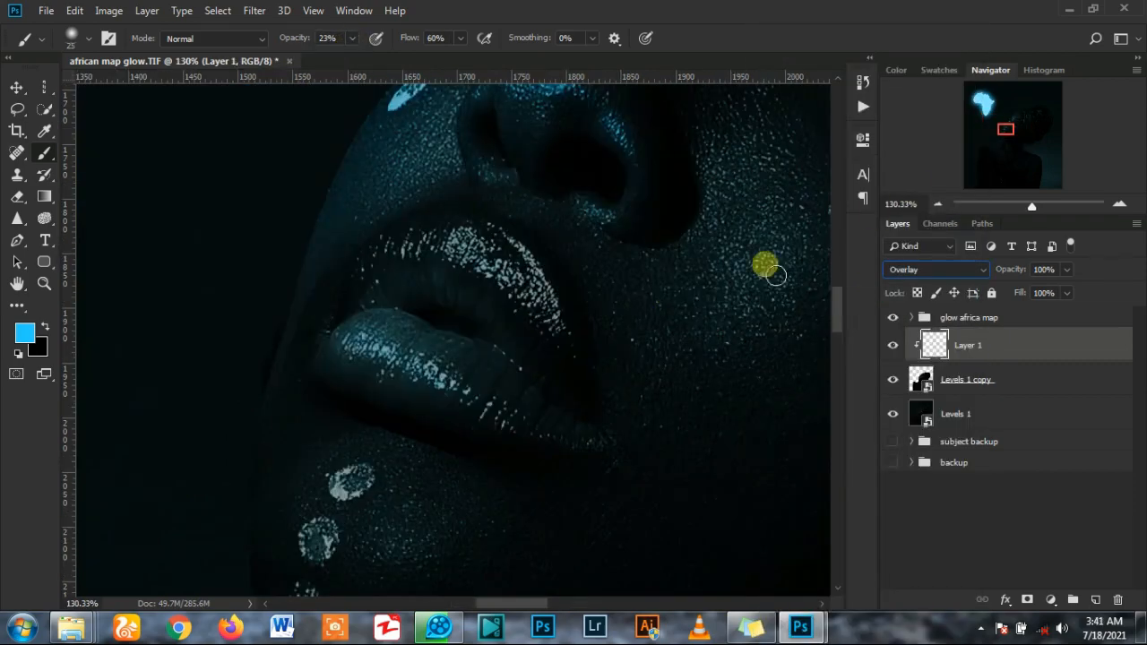
- Paint blue over the lower lip's highlights and the inner upper lip on Layer 1, raising the brush opacity to 71%
mouse_move(438, 352)
left_mouse_down()
mouse_move(357, 359)
mouse_move(442, 390)
mouse_move(489, 419)
left_mouse_up()
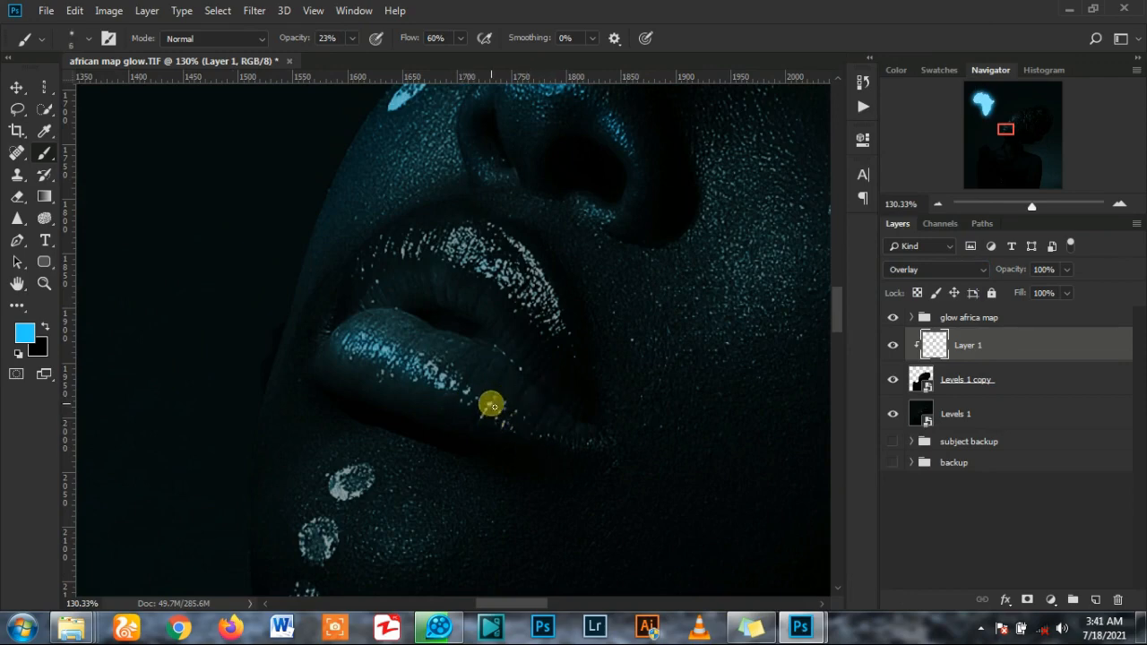
left_click(446, 47)
left_click_drag(355, 40, 389, 56)
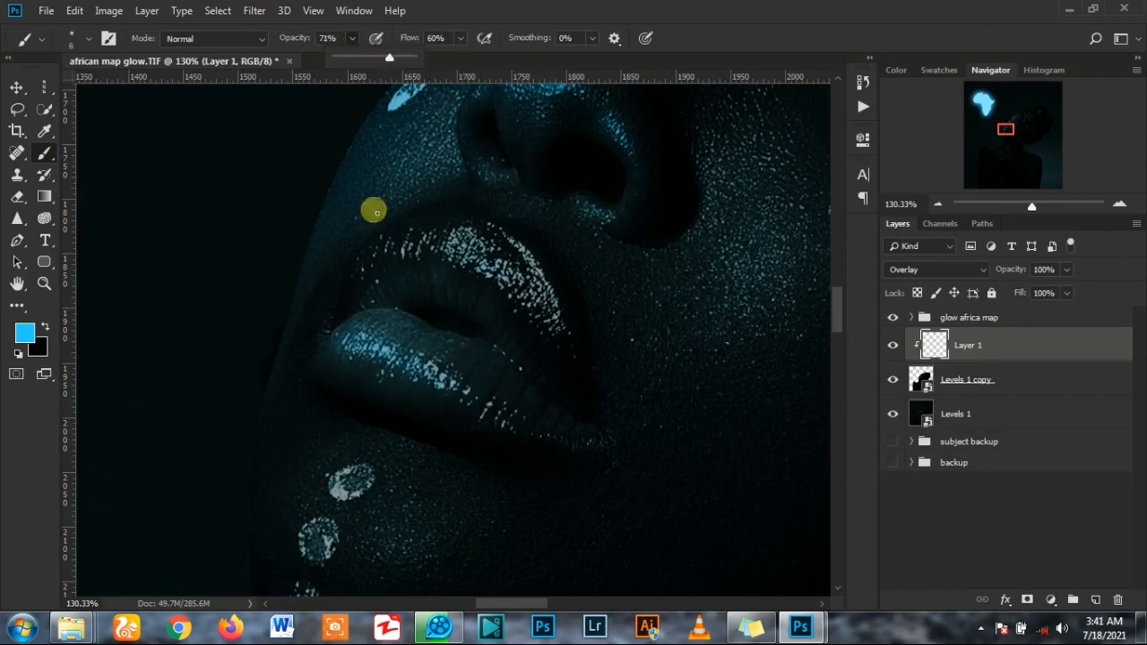
scroll(533, 497, "up", 5)
mouse_move(405, 310)
left_mouse_down()
mouse_move(399, 320)
mouse_move(370, 283)
left_mouse_up()
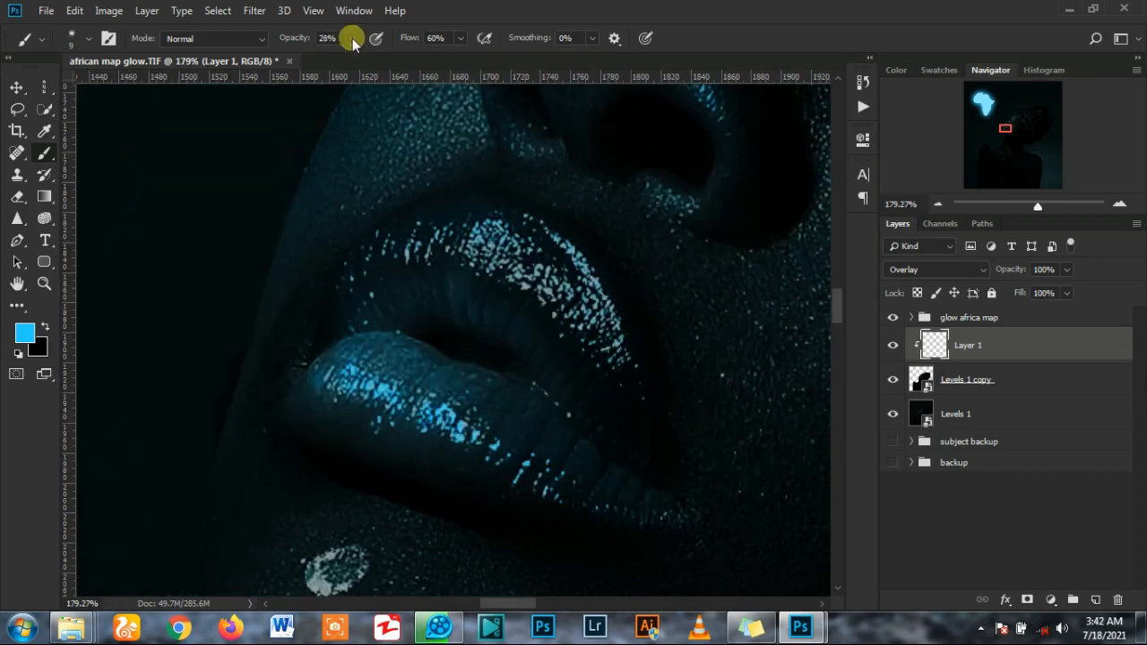
- Paint the upper lip's highlights blue with the brush at 80% opacity, finishing the lip's far side at 50%
left_click(353, 41)
left_click(380, 58)
left_click(393, 58)
left_click(489, 271)
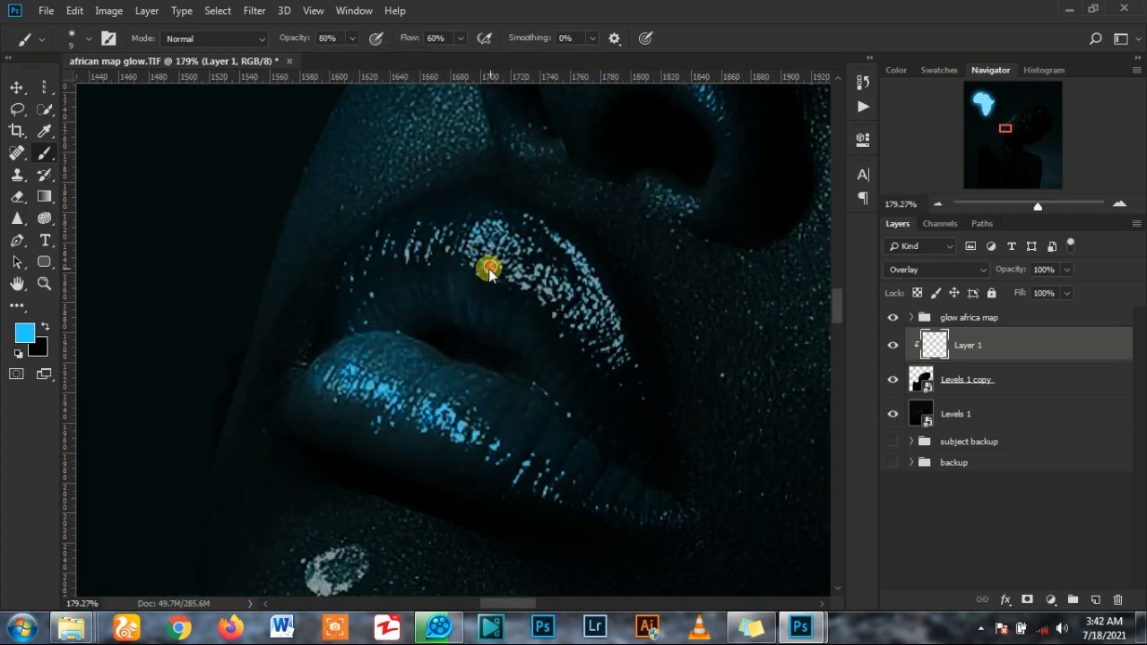
mouse_move(490, 258)
left_mouse_down()
mouse_move(484, 248)
mouse_move(574, 247)
left_mouse_up()
left_click(354, 39)
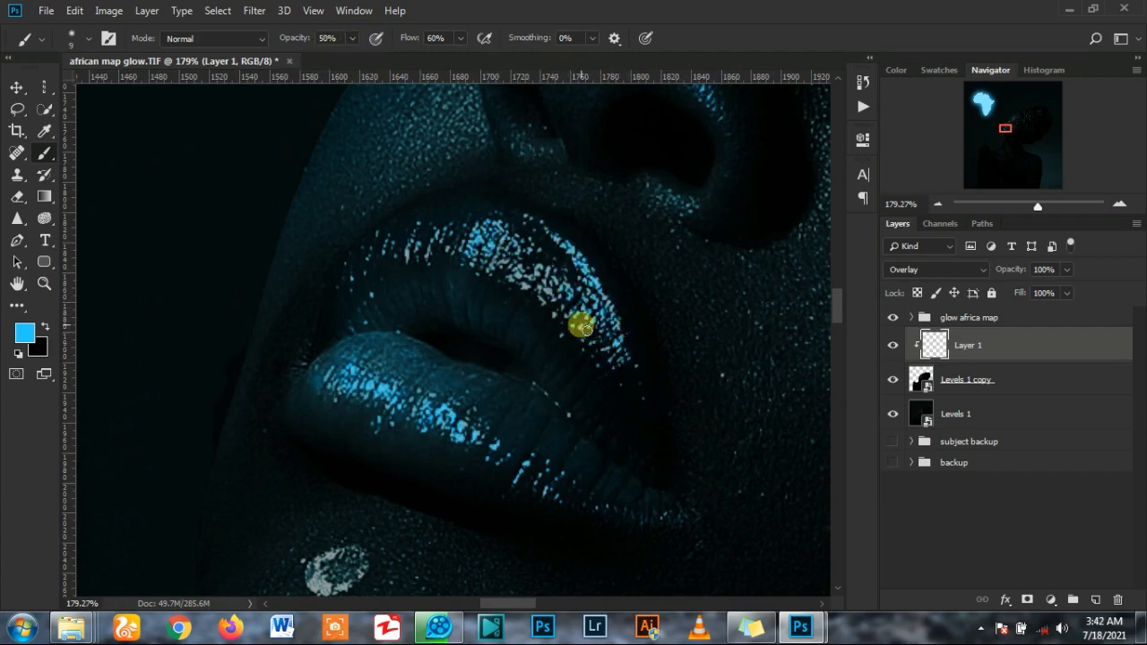
left_click_drag(582, 327, 627, 374)
- Tint the white of the far eye, and strengthen the blue lip highlights with a size 5 brush at 100% opacity
scroll(408, 238, "down", 8)
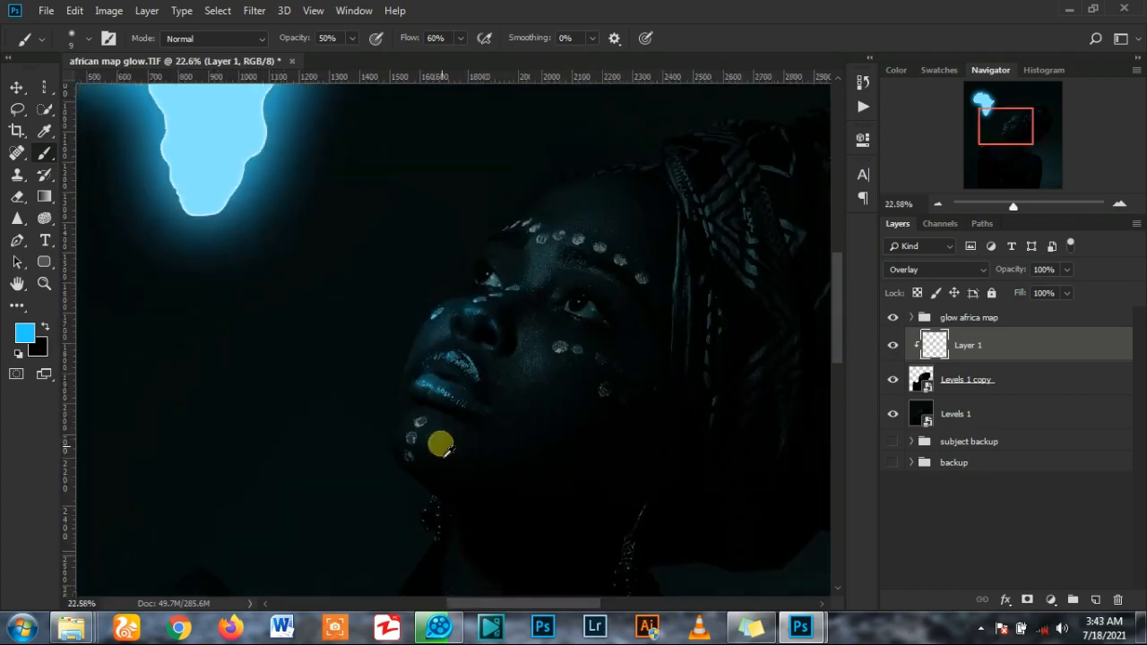
scroll(394, 371, "up", 5)
scroll(529, 296, "up", 5)
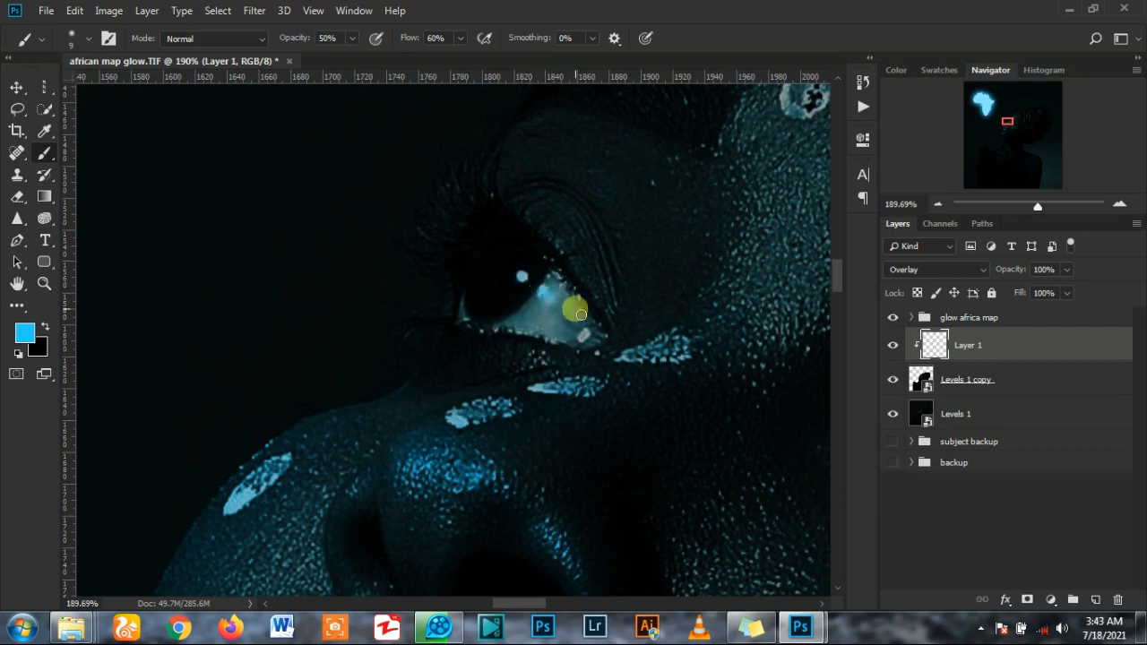
left_click(333, 37)
type("100")
key("Return")
scroll(376, 358, "down", 4)
scroll(240, 435, "up", 6)
key("bracketleft")
key("bracketleft")
key("bracketleft")
key("bracketleft")
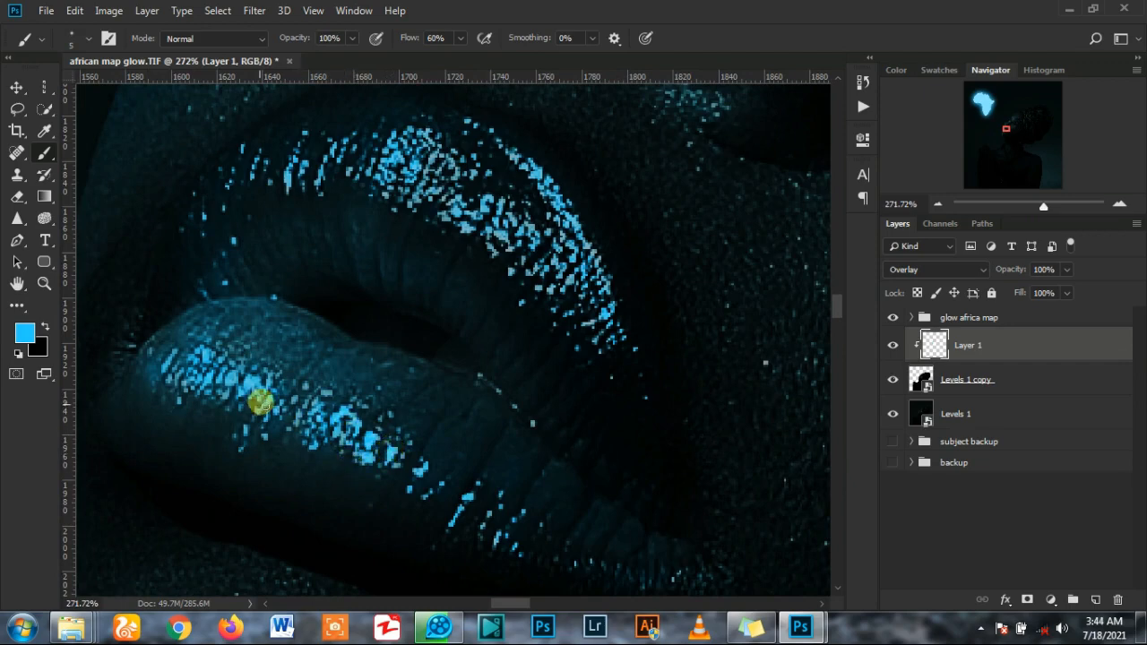
- Set the brush opacity to 29% and paint a soft blue glow over the forehead, brow and far eyelid
scroll(260, 403, "down", 10)
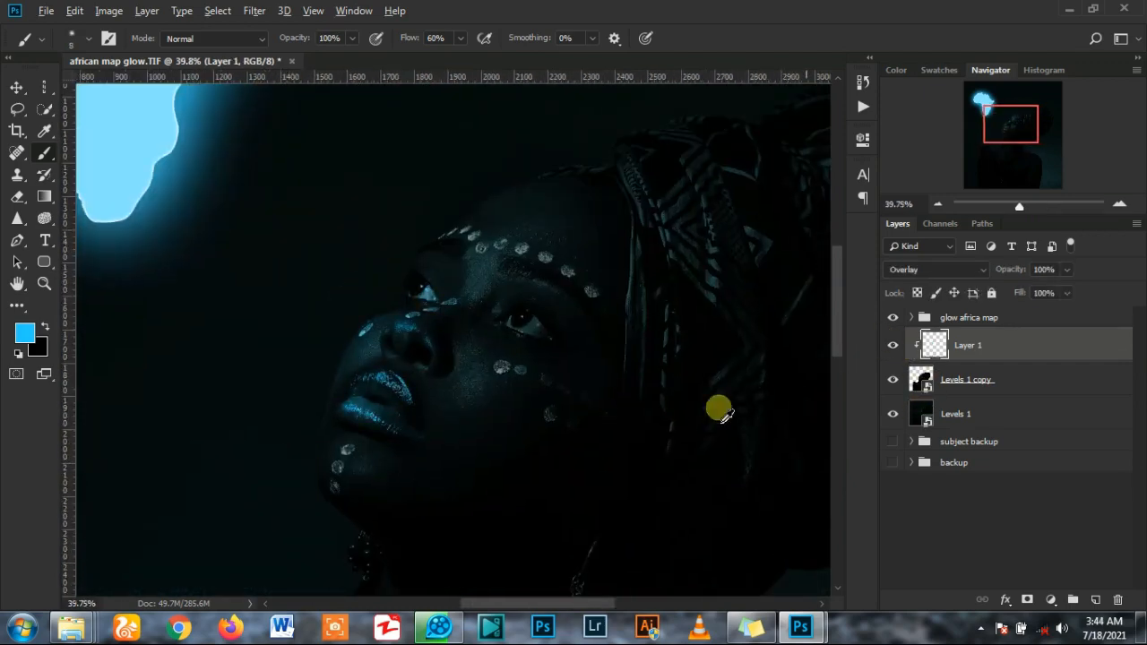
scroll(717, 410, "down", 6)
scroll(366, 332, "up", 3)
scroll(506, 229, "up", 4)
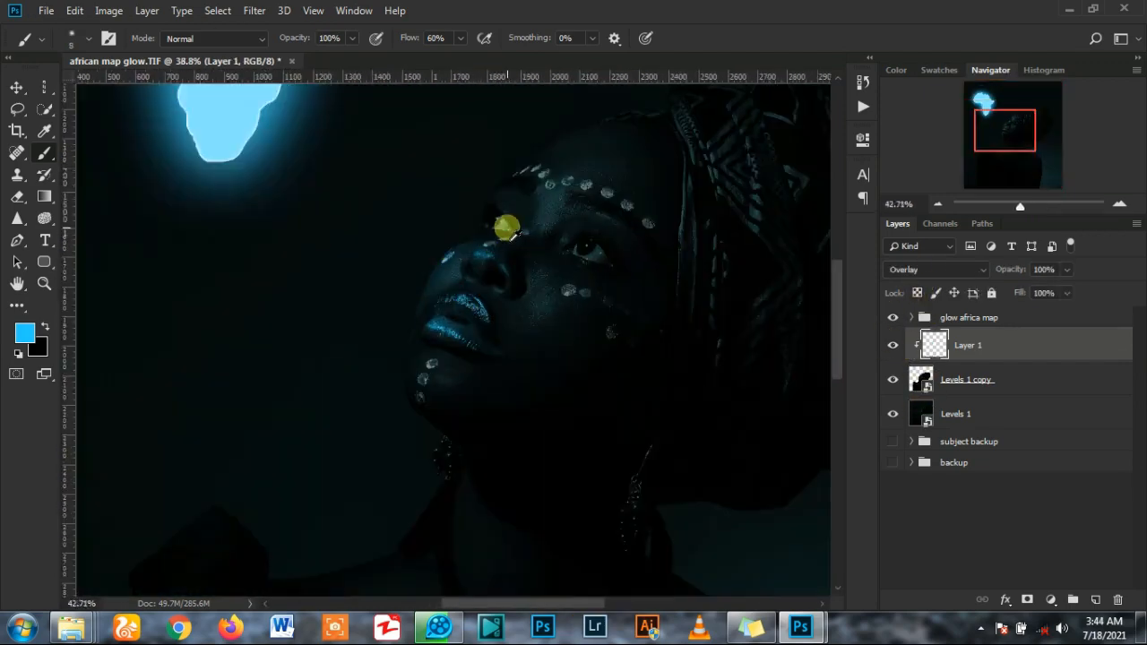
scroll(507, 227, "up", 4)
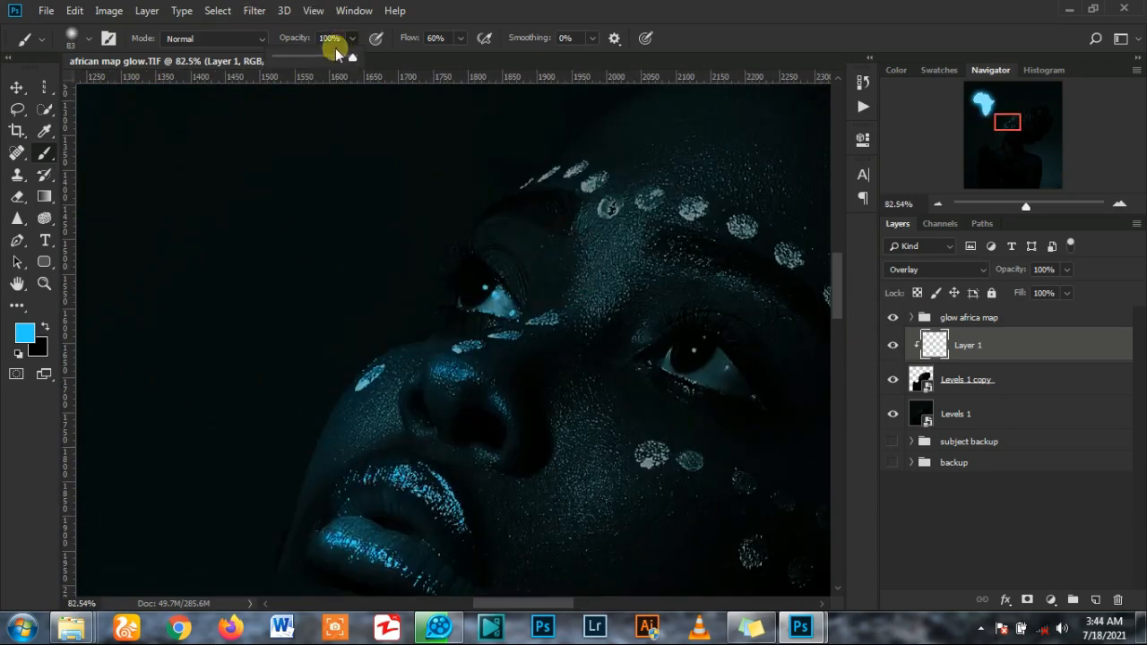
left_click_drag(296, 57, 298, 57)
scroll(410, 246, "down", 4)
scroll(565, 173, "up", 4)
scroll(564, 170, "up", 1)
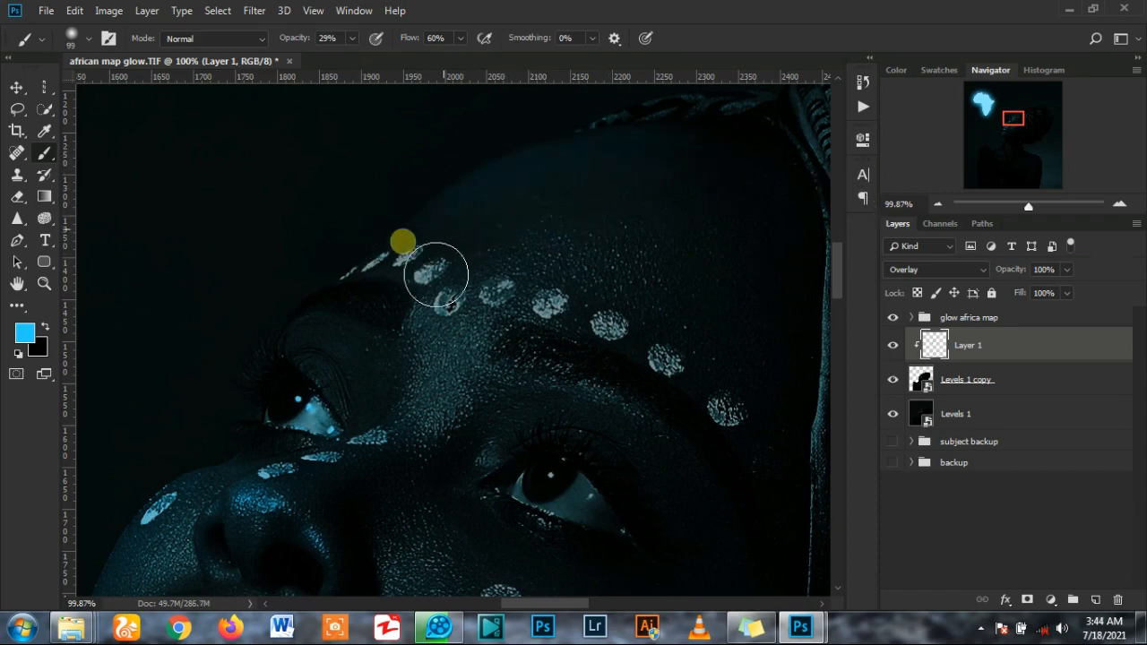
mouse_move(315, 348)
left_mouse_down()
mouse_move(344, 356)
mouse_move(453, 312)
mouse_move(438, 399)
left_mouse_up()
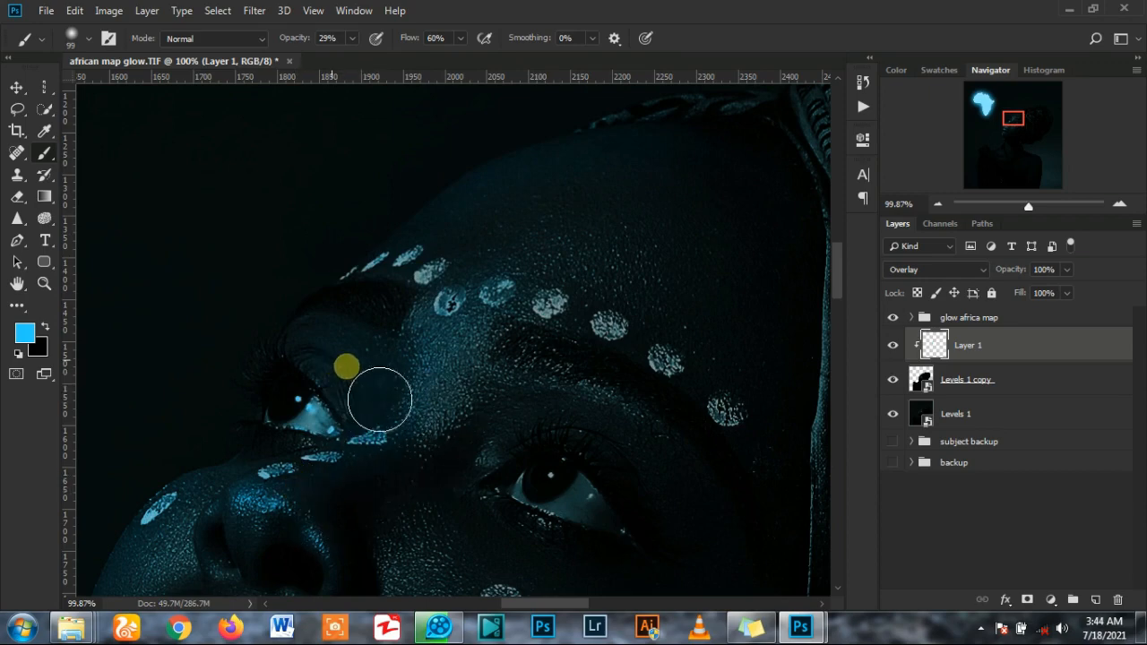
left_click_drag(533, 281, 568, 303)
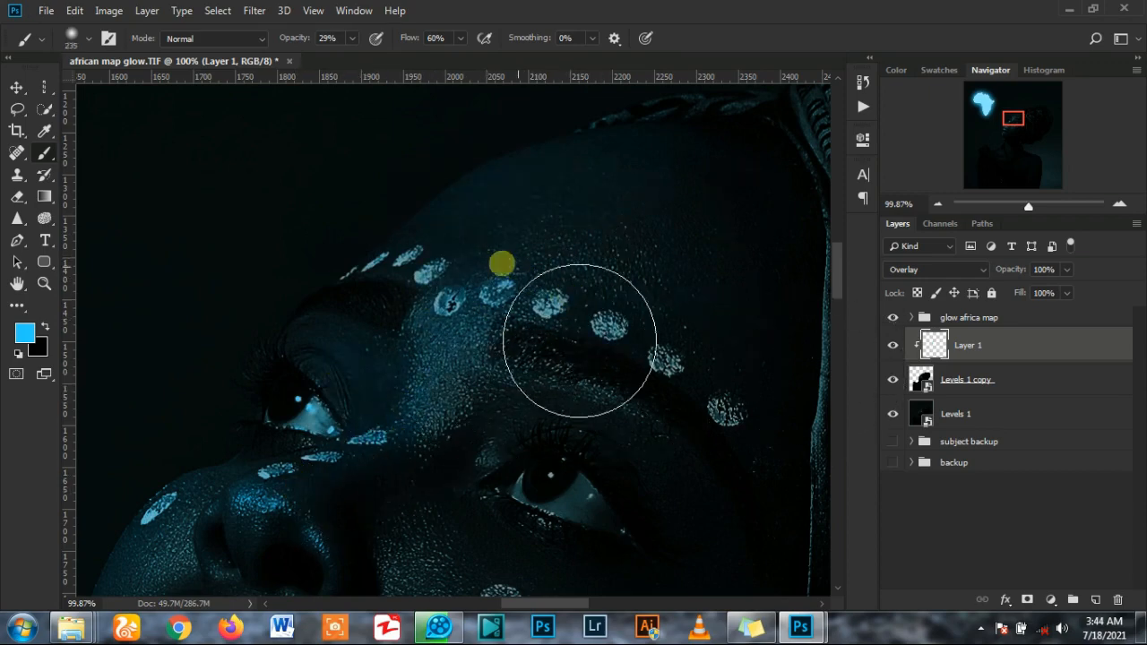
- Paint soft blue over the cheek, the skin around the mouth and the chin with larger brushes at 29% opacity
scroll(501, 278, "down", 5)
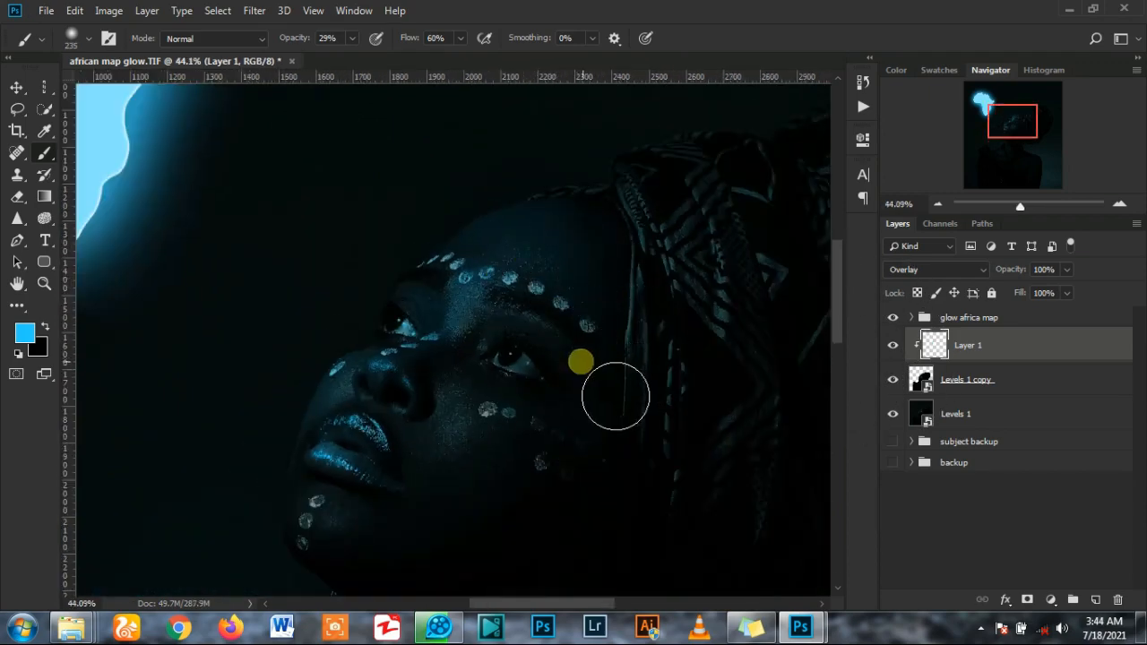
scroll(537, 331, "up", 3)
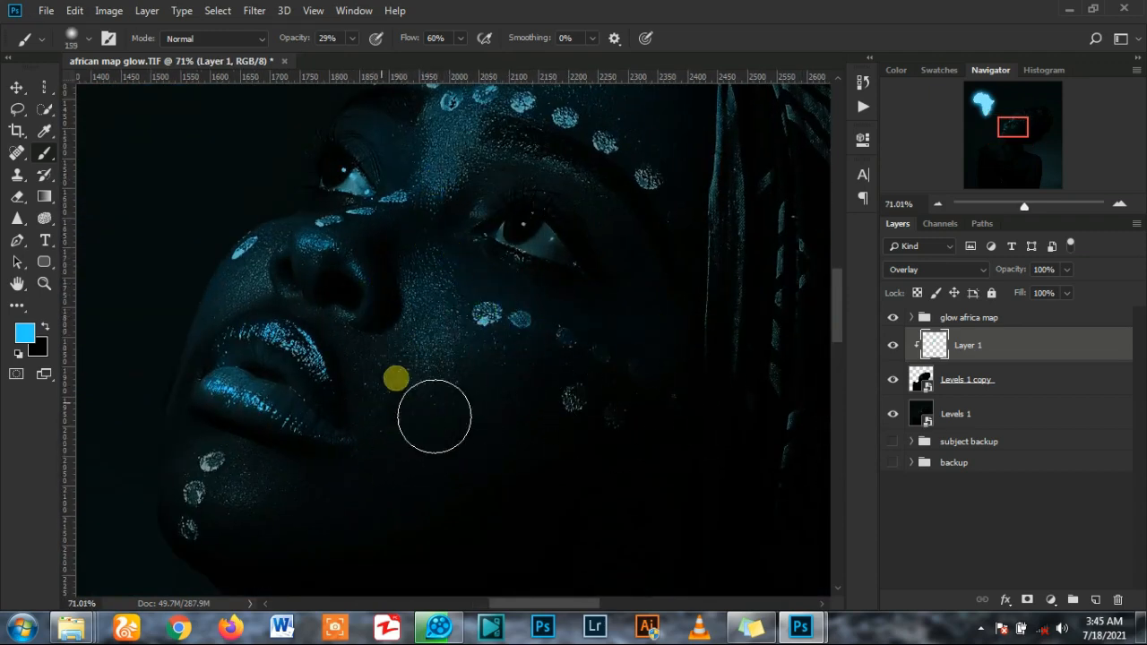
scroll(462, 345, "down", 2)
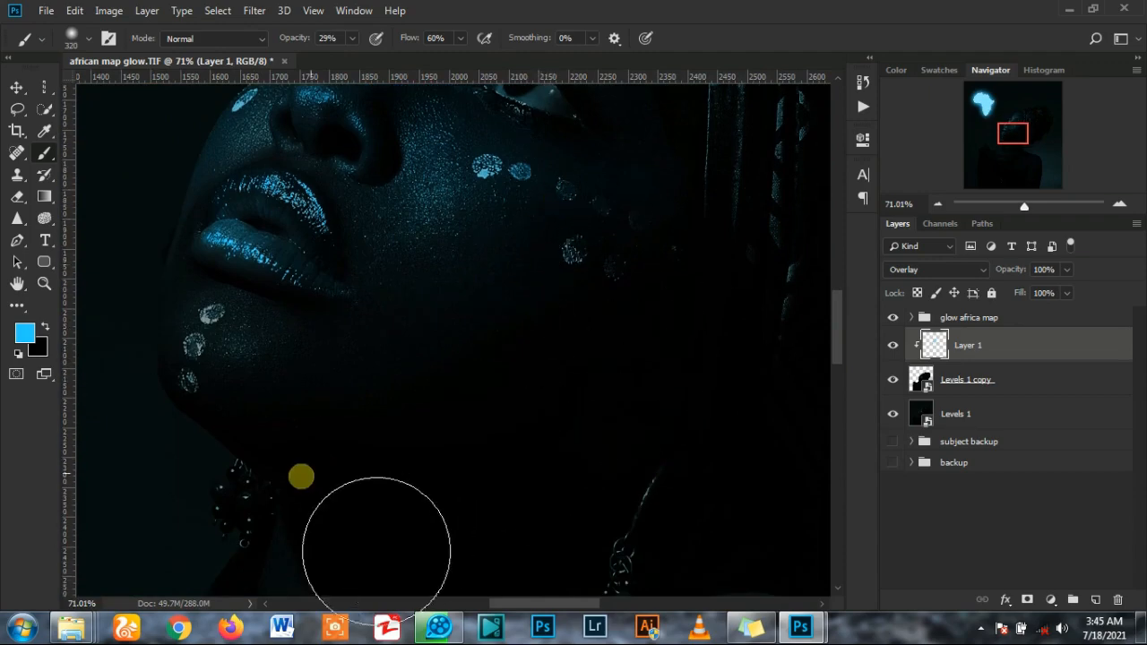
scroll(332, 353, "down", 1)
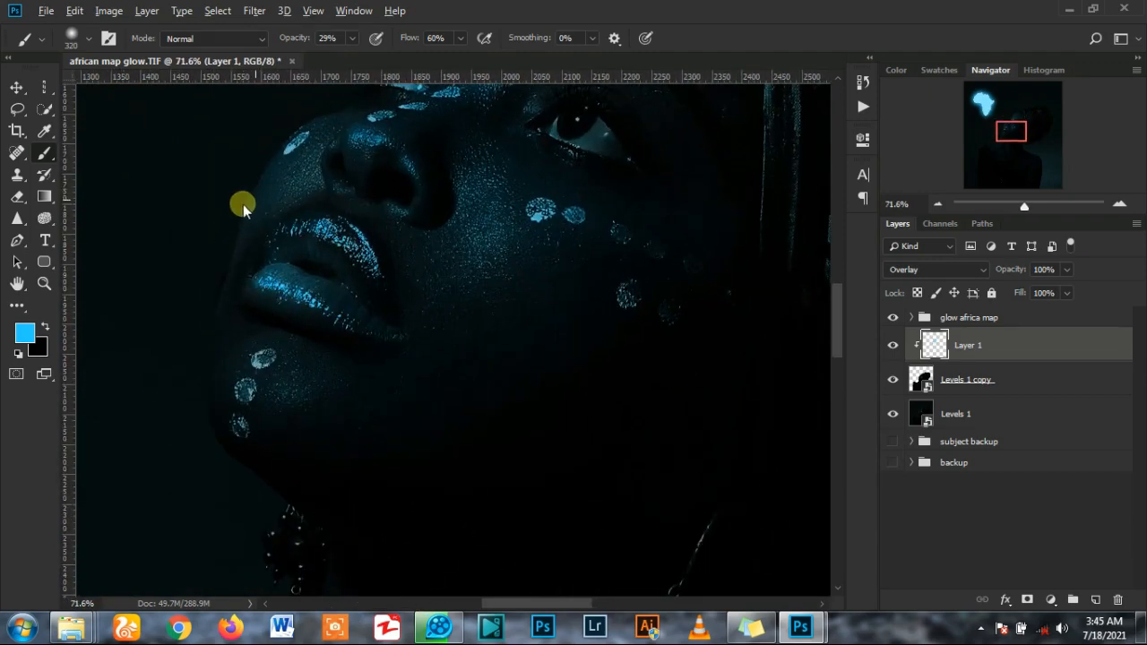
- Switch to the Eraser and try different opacities for Layer 1, returning it to 100%
key("e")
scroll(340, 476, "down", 5)
scroll(467, 280, "up", 2)
scroll(467, 281, "up", 2)
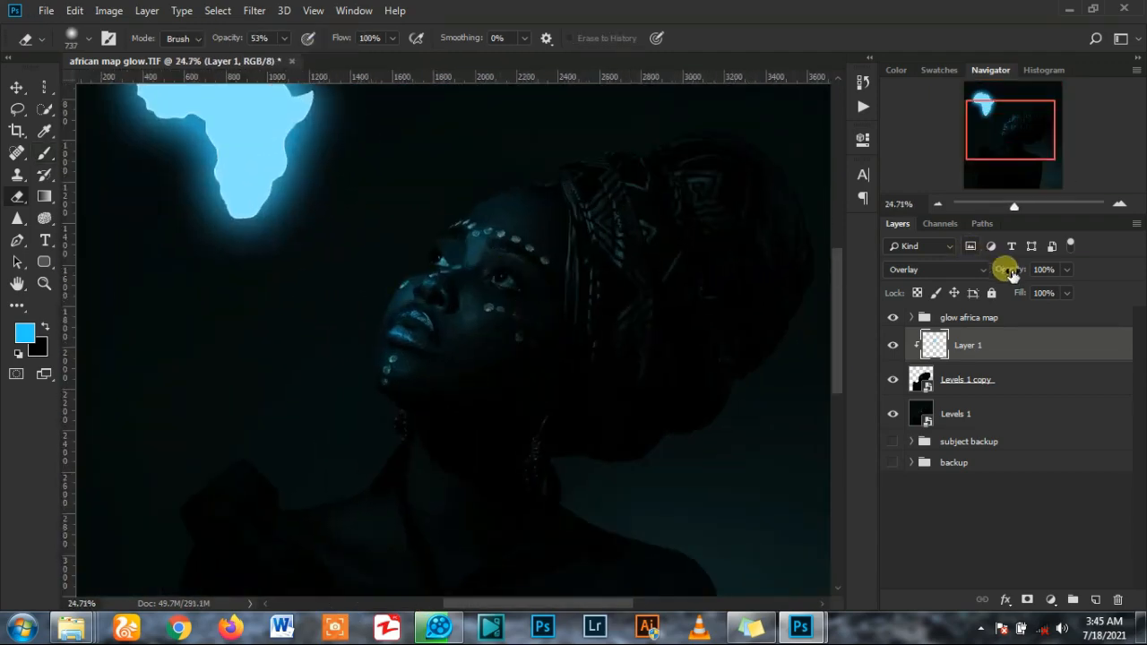
left_click_drag(1029, 275, 1093, 275)
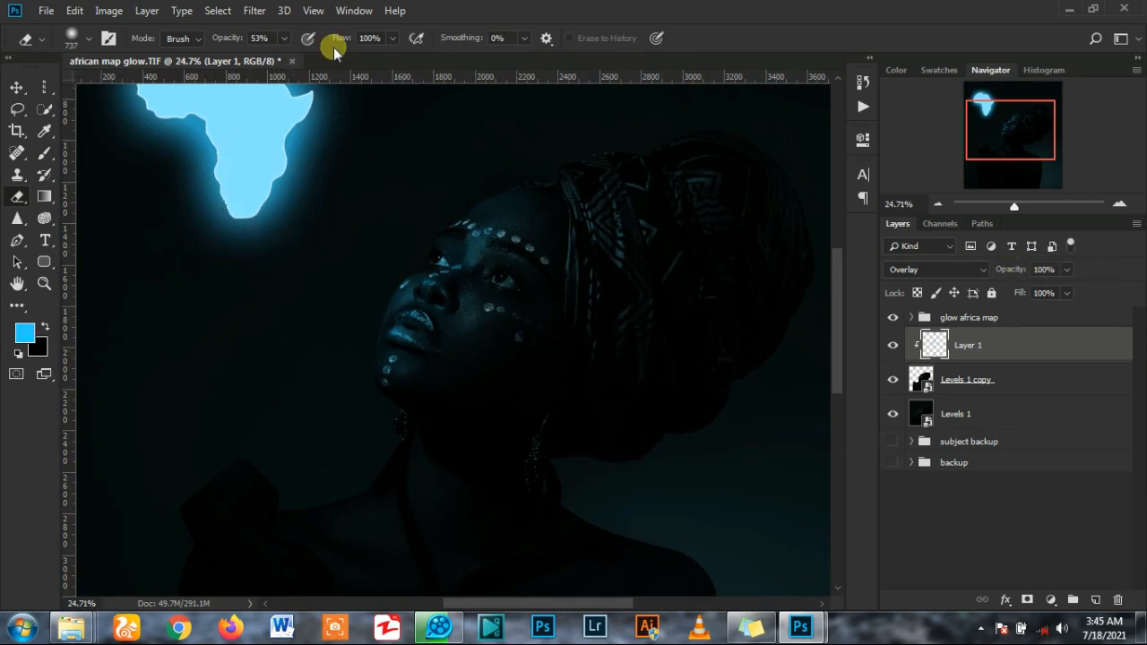
- Switch back to the Brush at 29% opacity and add more soft blue around the nose and lips on Layer 1
left_click(43, 153)
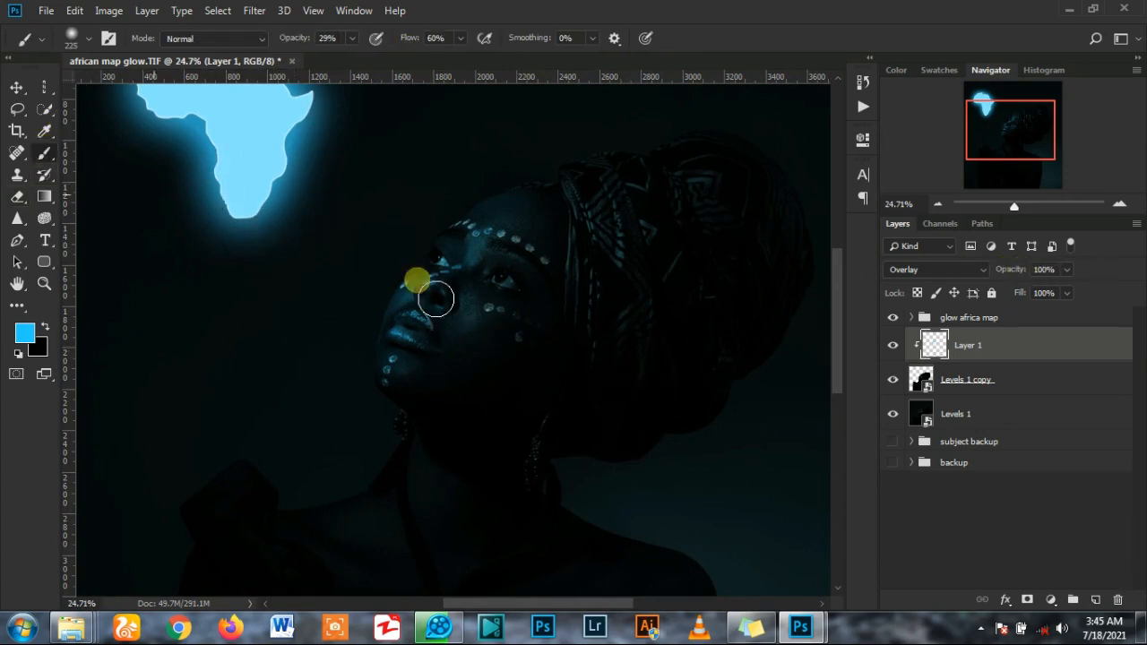
right_click(505, 274)
left_click(389, 159)
scroll(473, 309, "up", 6)
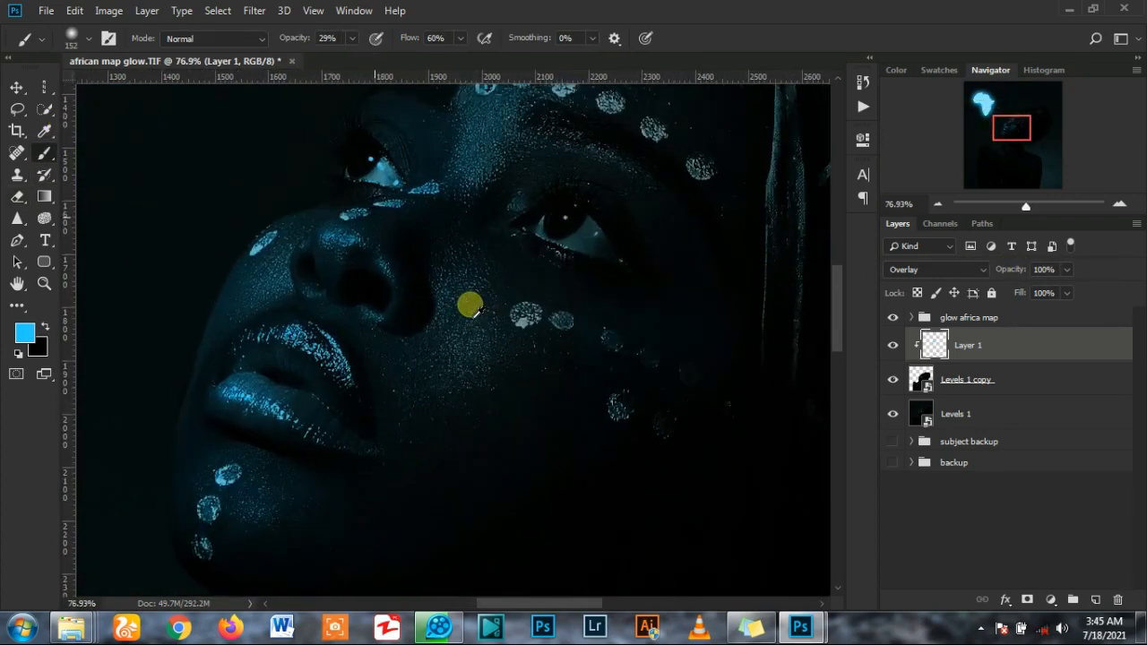
scroll(473, 309, "up", 1)
left_click_drag(369, 333, 336, 334)
- Set the brush opacity to 60% and paint soft blue light over the patterned headwrap on Layer 1 with large brushes
scroll(360, 295, "down", 7)
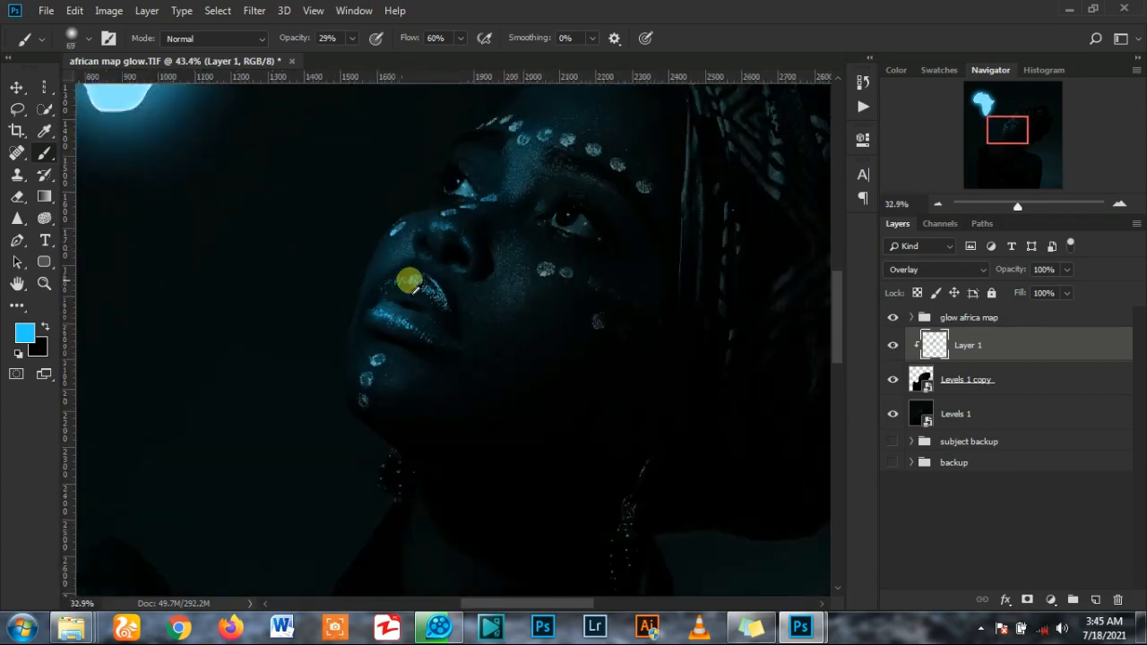
scroll(408, 283, "down", 2)
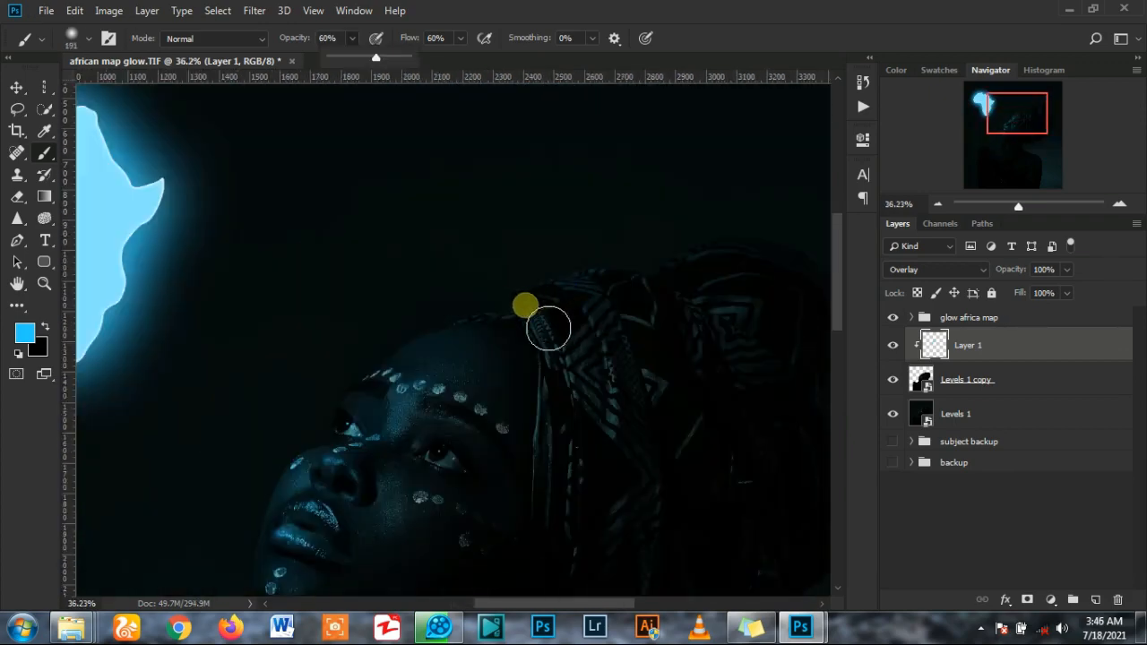
left_click(582, 276)
scroll(592, 310, "down", 3)
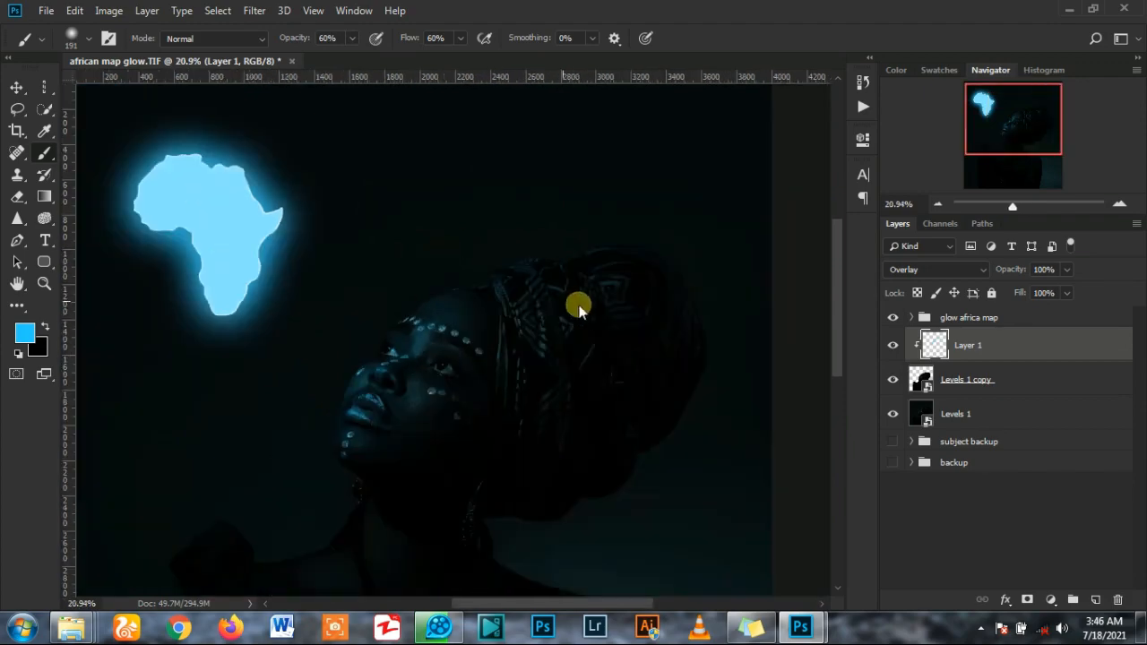
left_click_drag(562, 301, 589, 302)
scroll(511, 333, "up", 2)
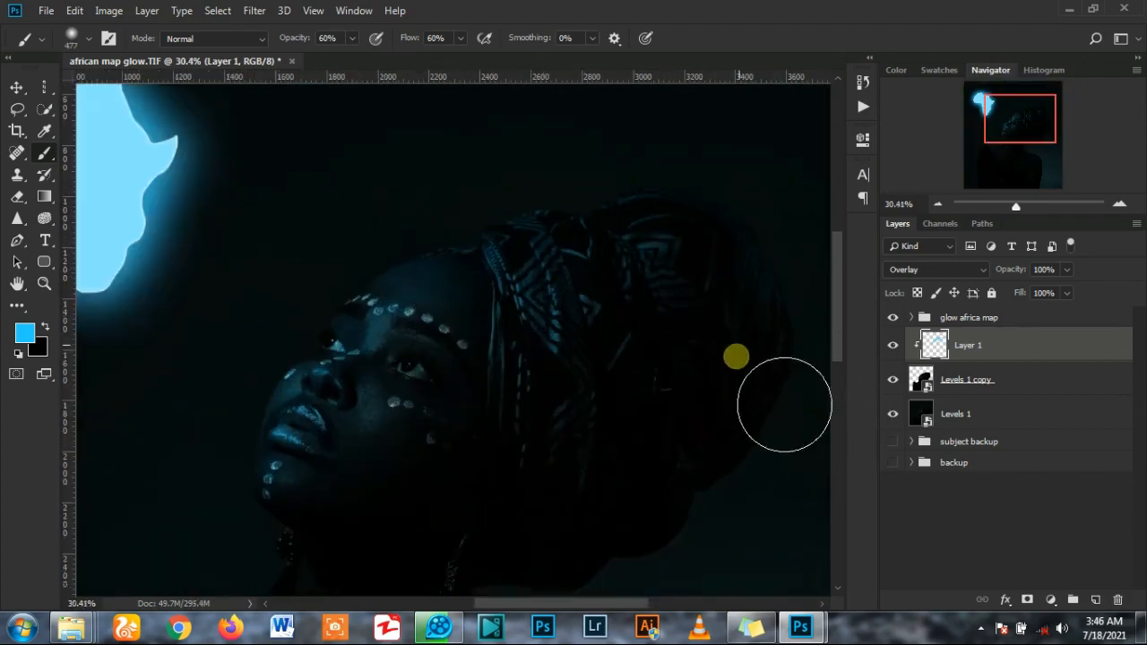
scroll(691, 385, "down", 2)
- Paint soft blue light on the neck and collarbone at 60% opacity, reducing the brush size to 323
scroll(609, 367, "down", 2)
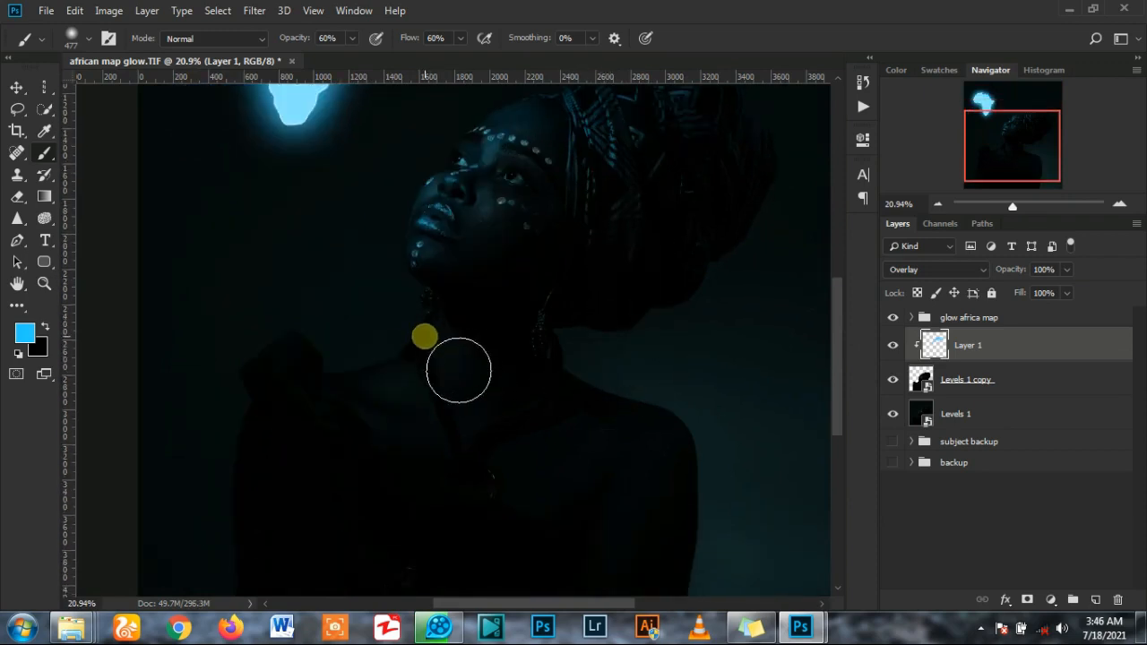
scroll(761, 415, "down", 3)
scroll(343, 436, "up", 2)
scroll(343, 436, "up", 2)
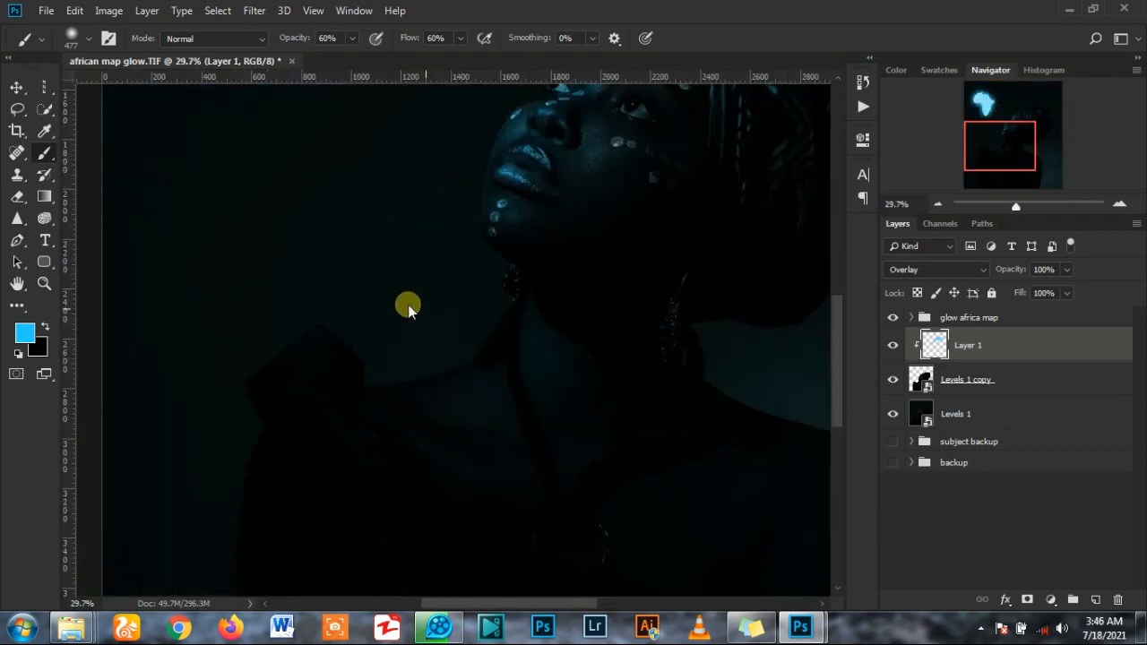
scroll(466, 304, "down", 1)
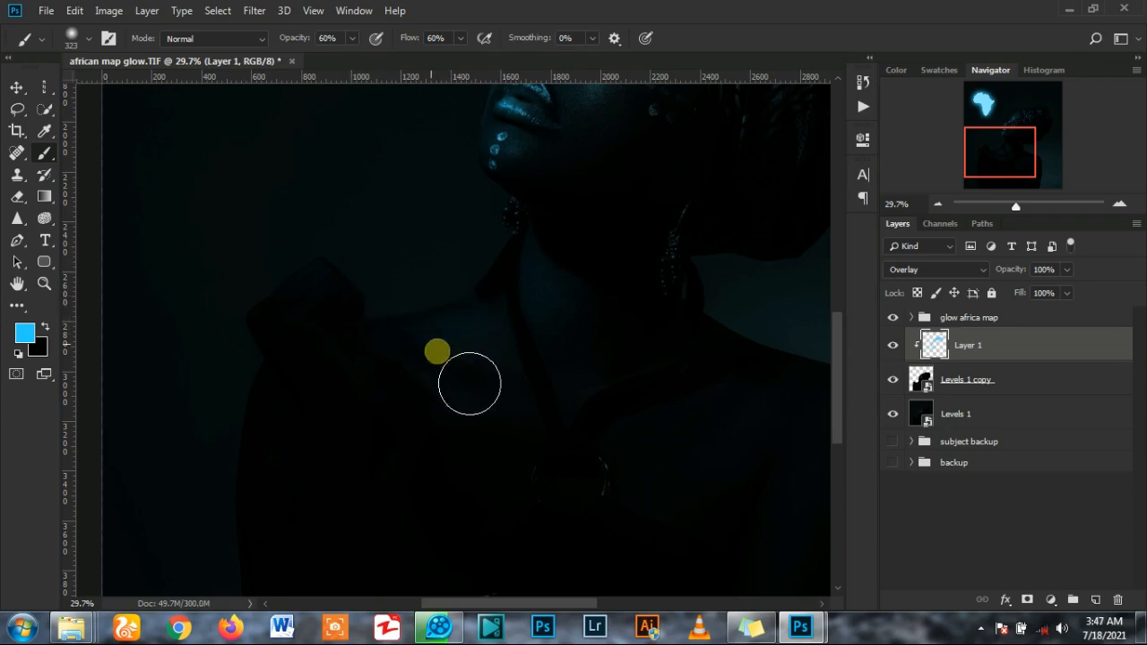
scroll(627, 370, "down", 2)
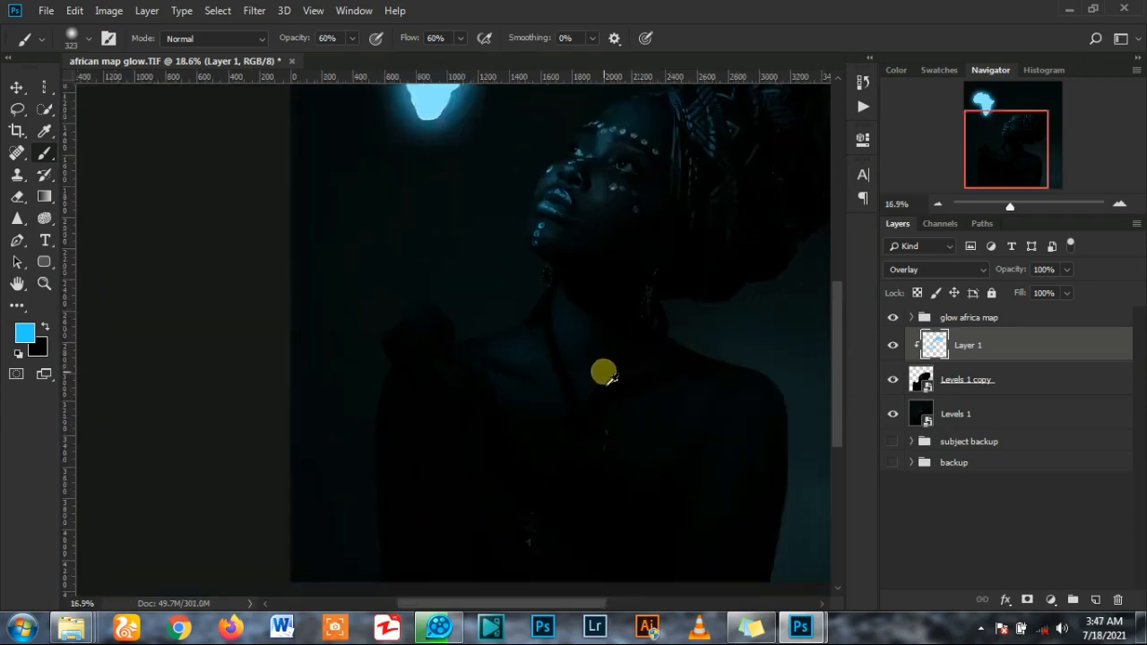
scroll(303, 479, "up", 2)
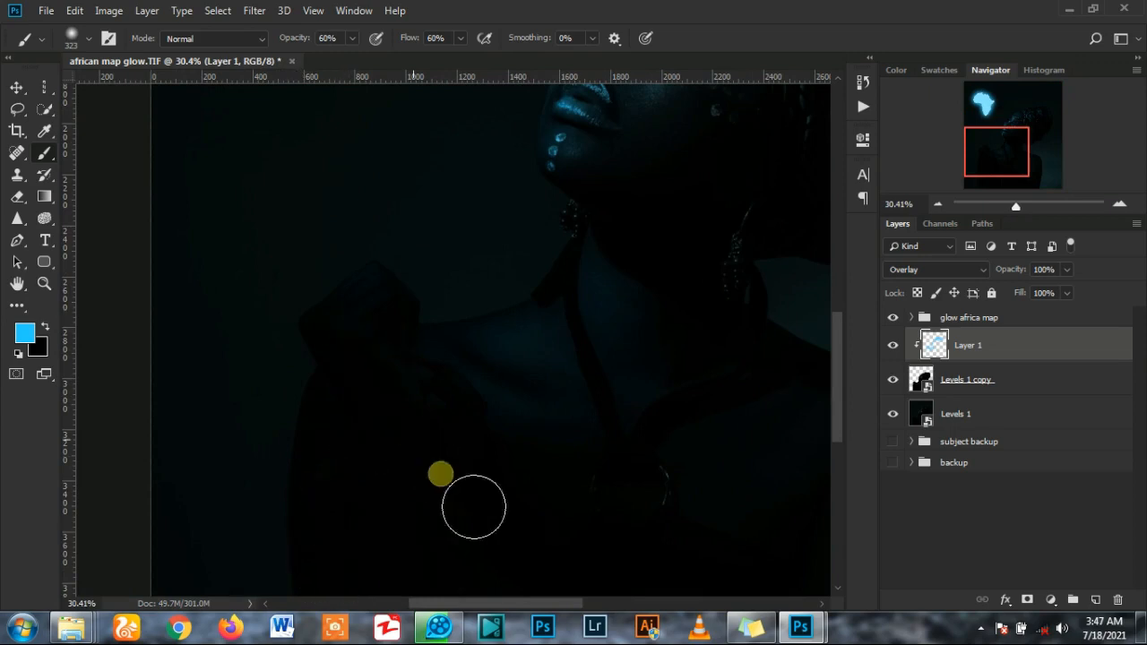
scroll(442, 384, "down", 2)
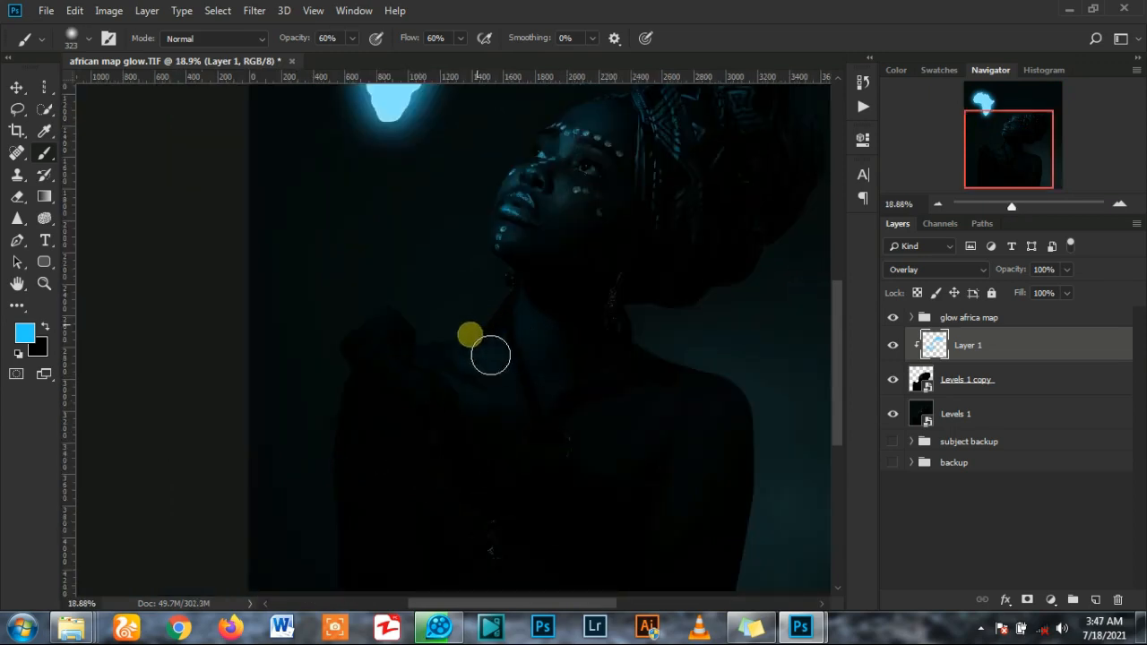
- Extend the blue light across the chest and both shoulders with brush sizes 365, 691 and 373
left_click_drag(621, 405, 585, 417)
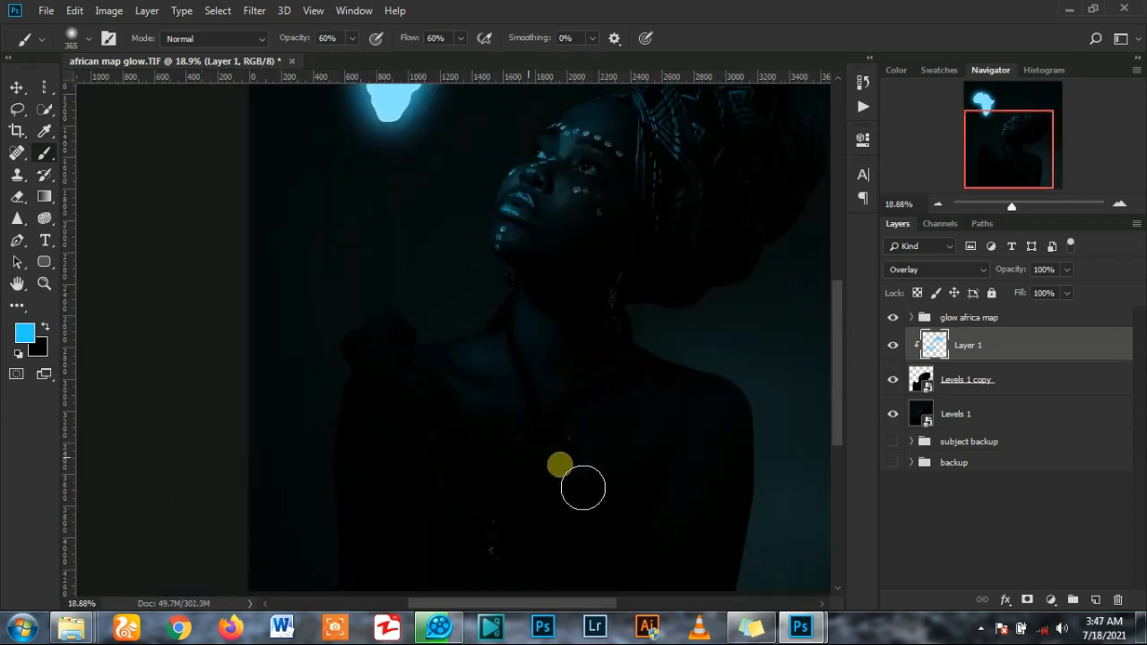
scroll(564, 463, "down", 2)
scroll(402, 464, "up", 3)
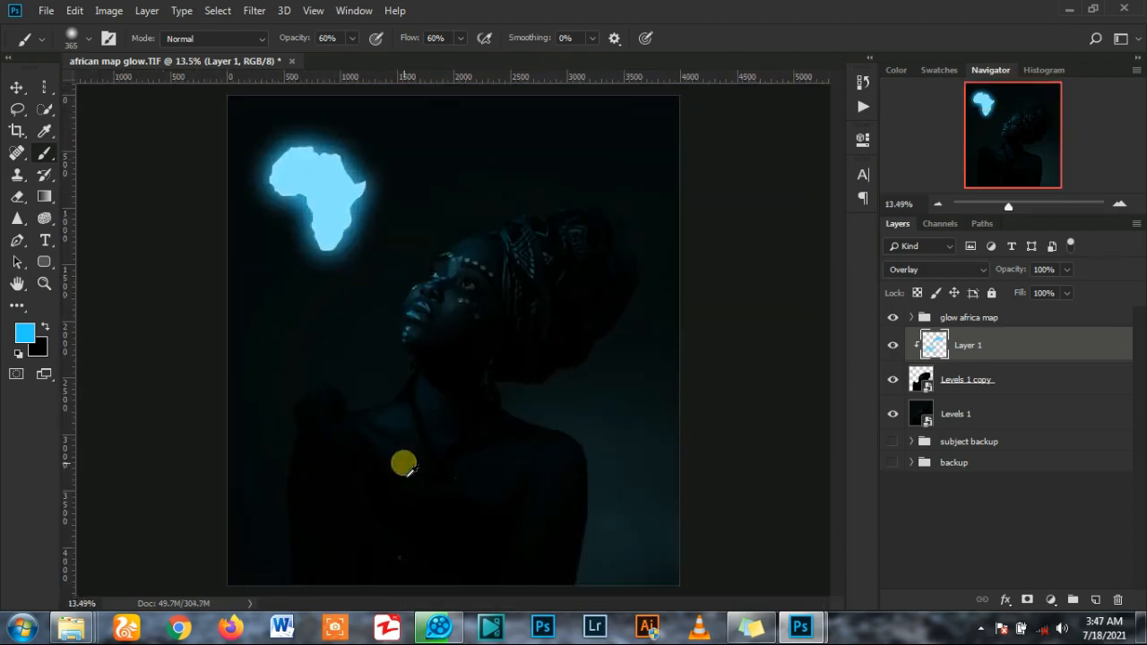
left_click_drag(635, 348, 667, 356)
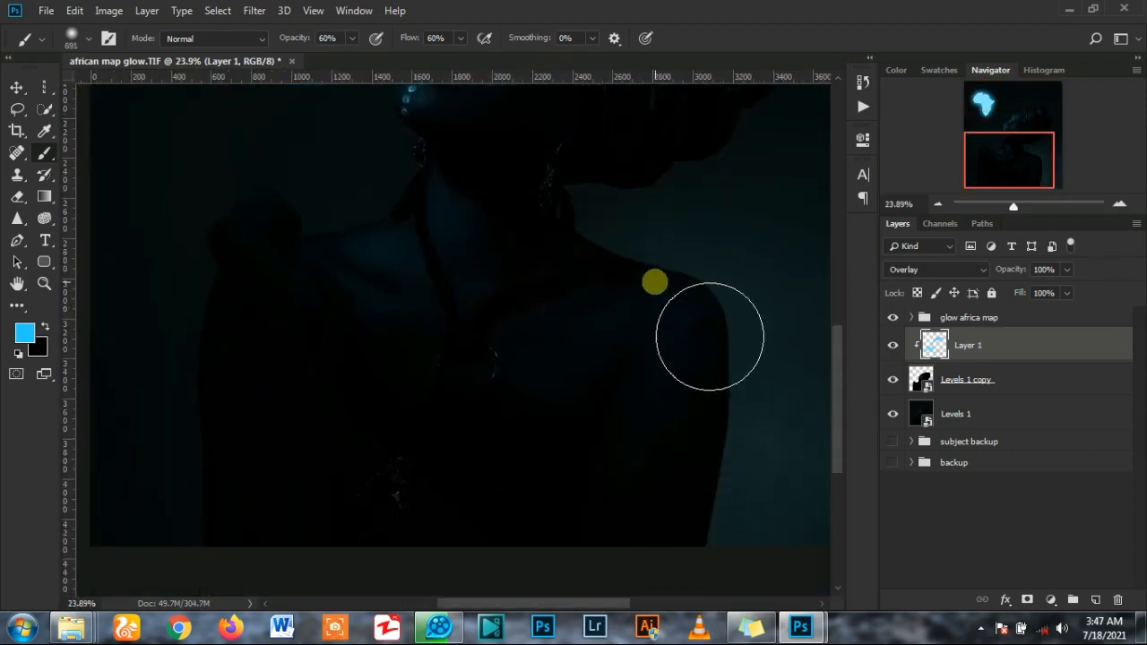
left_click_drag(490, 298, 460, 295)
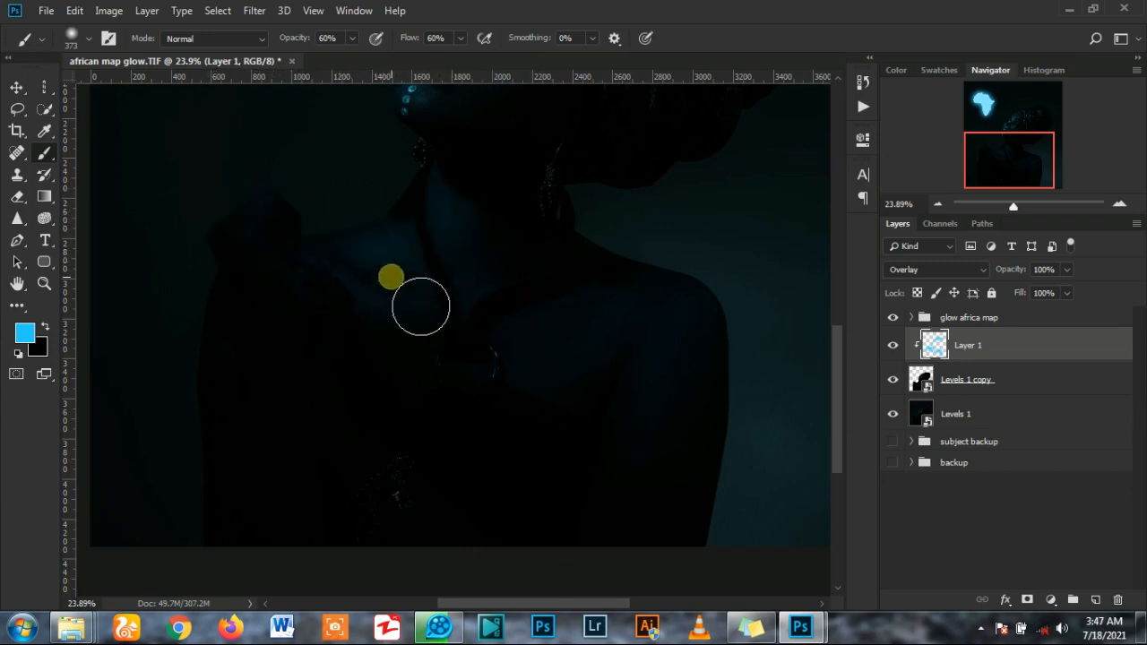
scroll(552, 293, "down", 5)
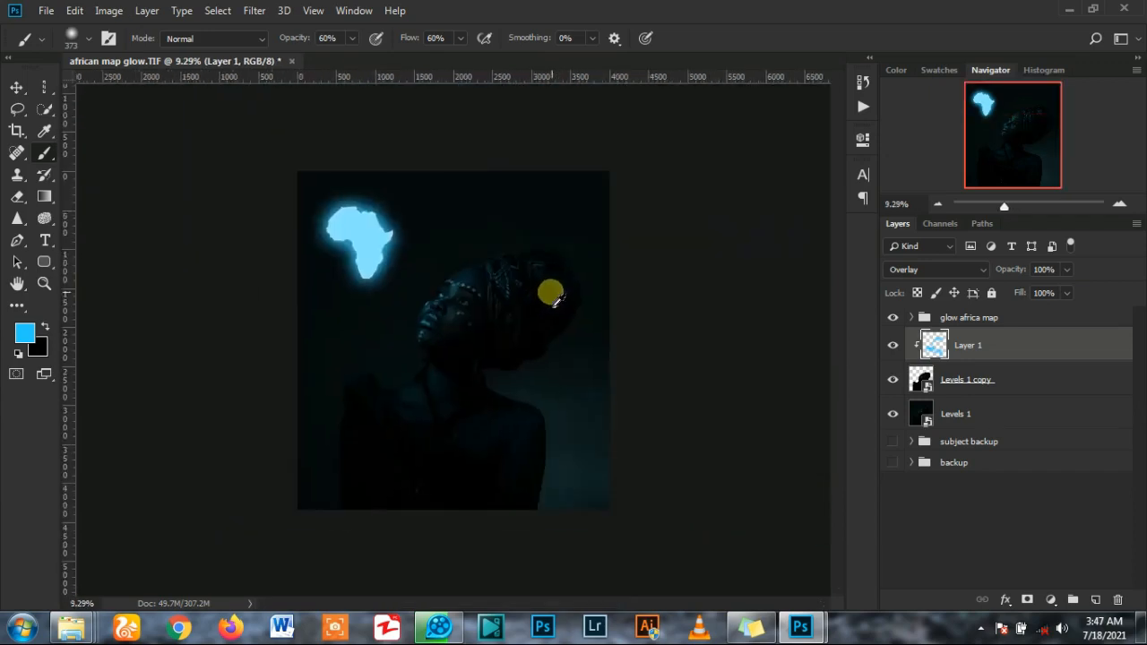
scroll(346, 424, "up", 2)
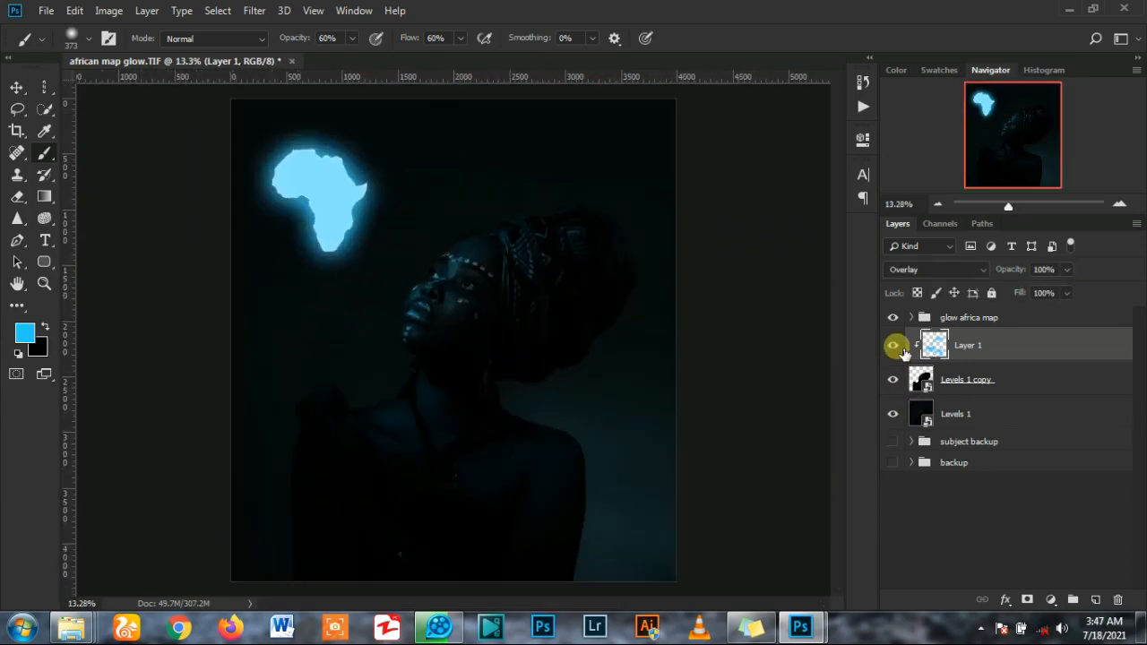
- Lower the brush opacity to 26% and add soft blue over the cheek, mouth area and forehead with a size 202 brush
scroll(430, 339, "up", 3)
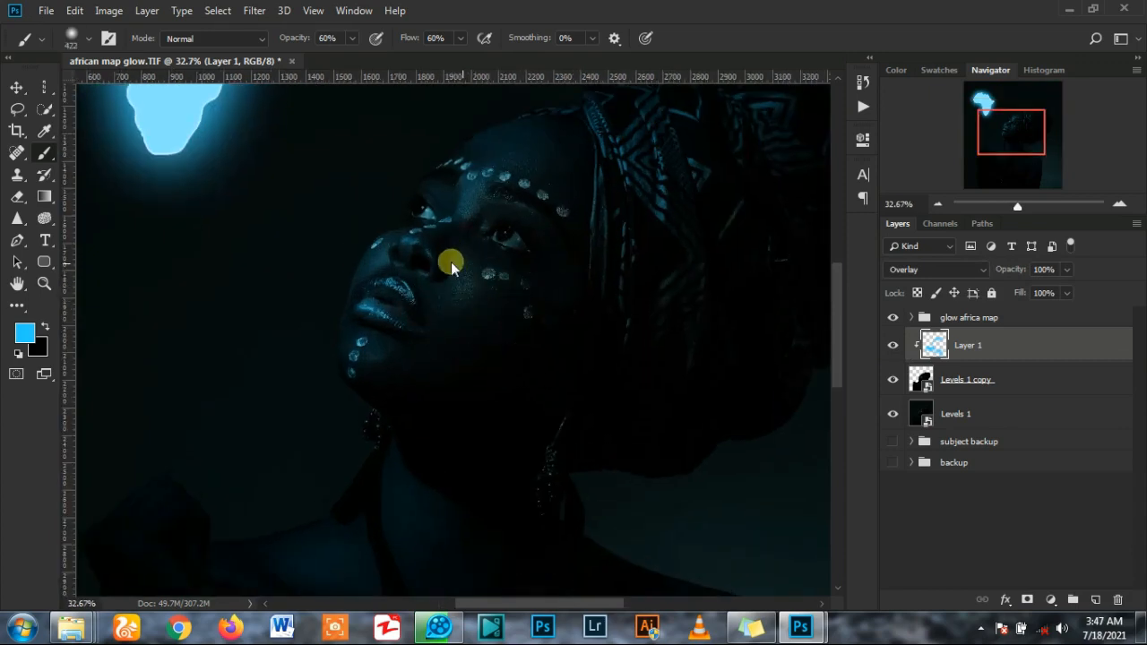
left_click(448, 263)
scroll(437, 263, "up", 3)
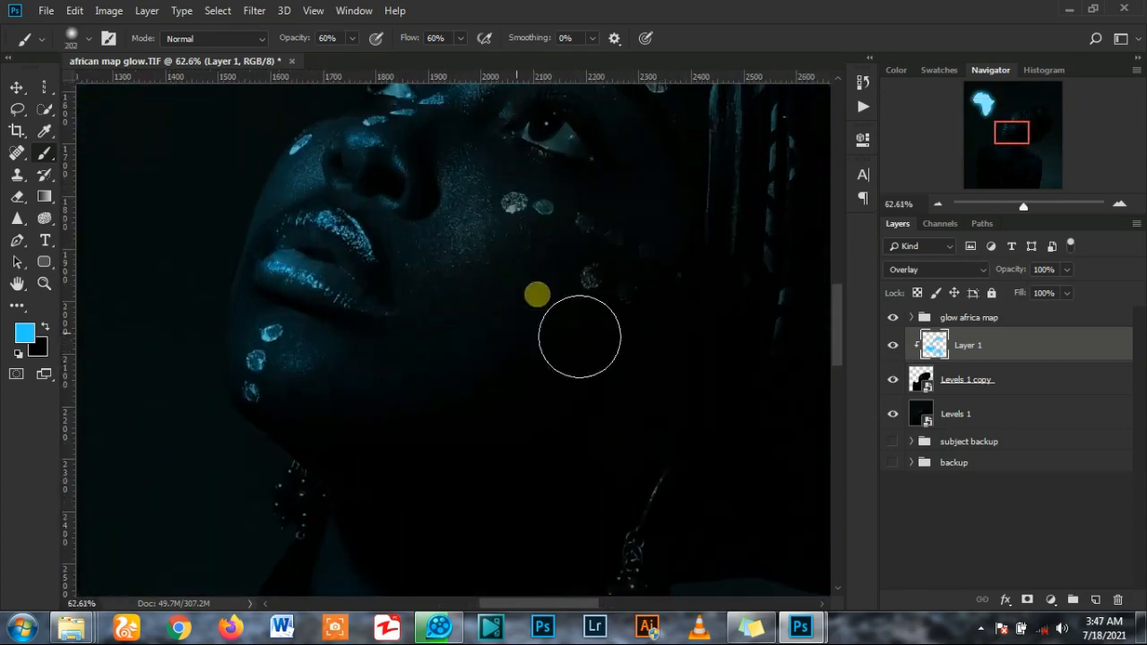
scroll(521, 254, "down", 3)
scroll(450, 240, "up", 1)
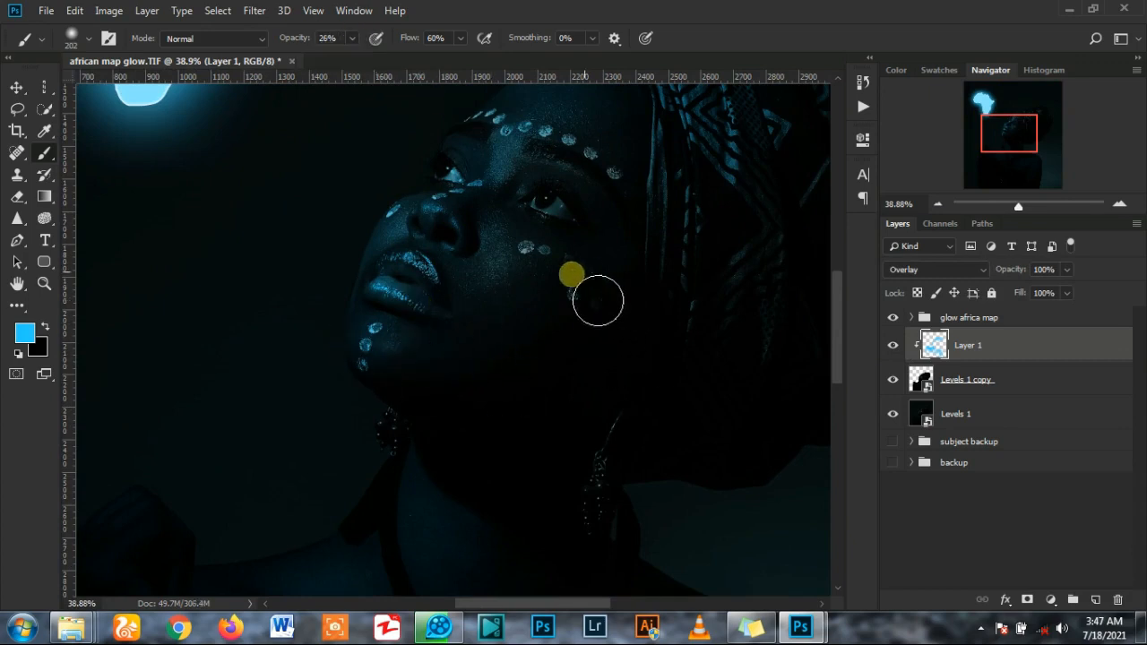
scroll(518, 223, "up", 2)
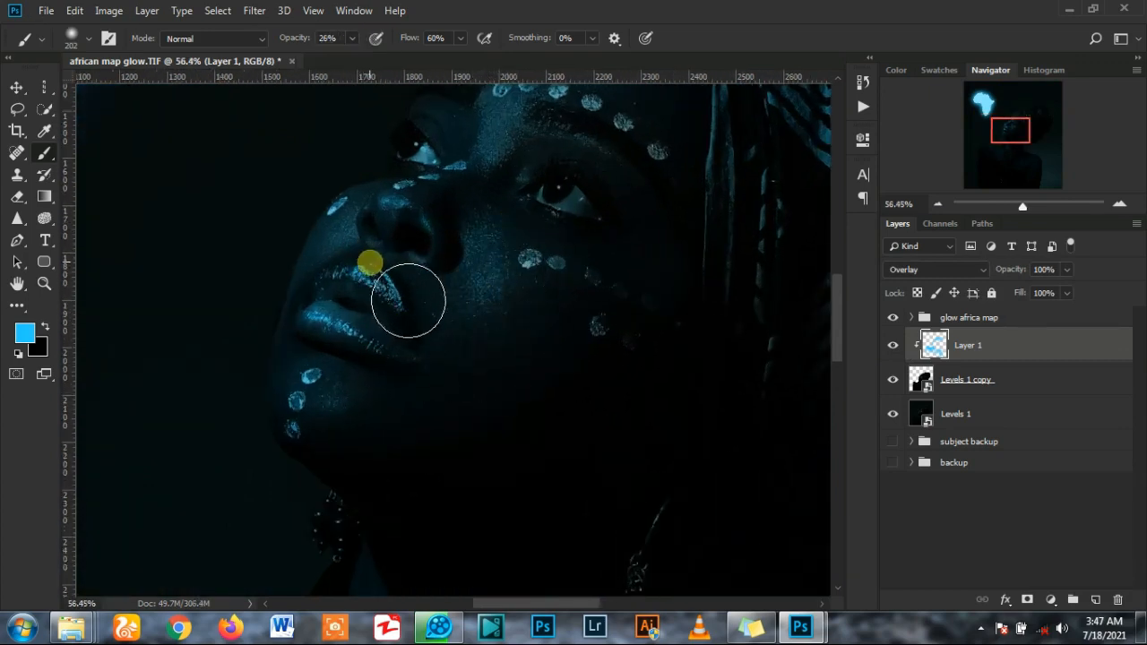
scroll(681, 219, "down", 2)
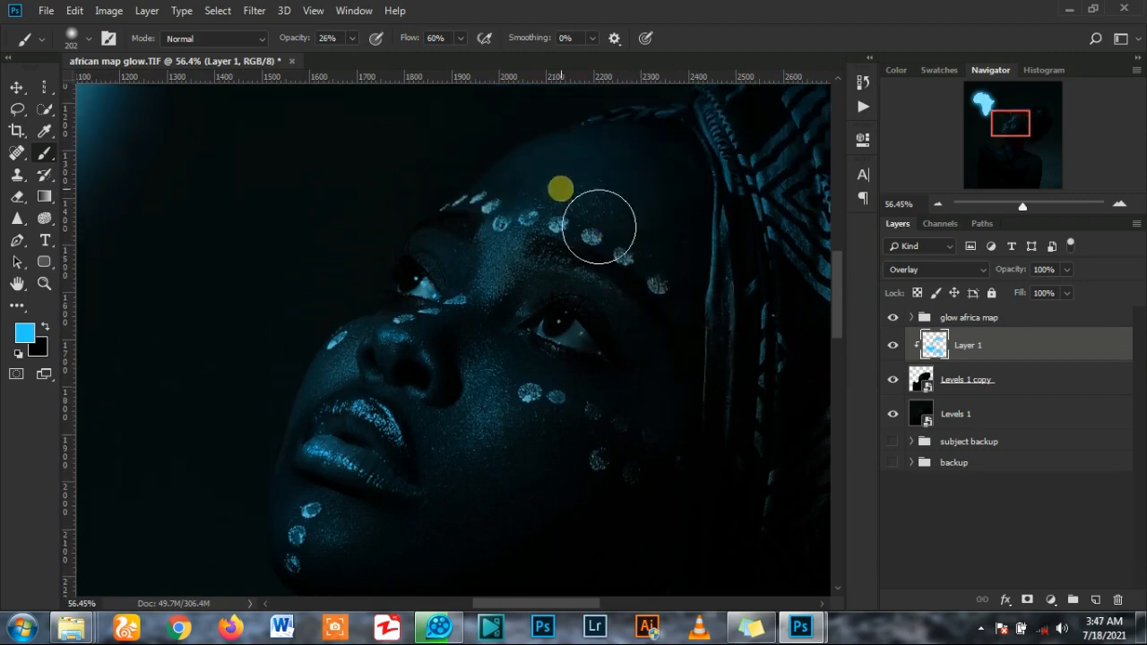
- Reduce the opacity of Layer 1 to 79%
scroll(573, 225, "up", 2)
scroll(627, 228, "down", 2)
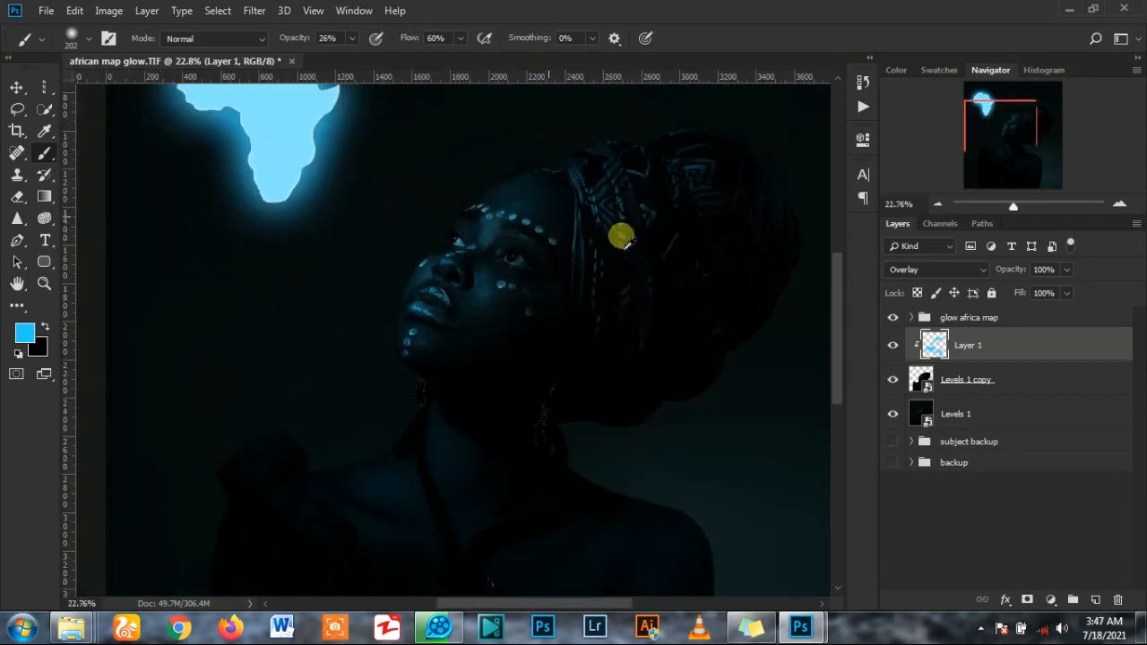
scroll(681, 239, "down", 2)
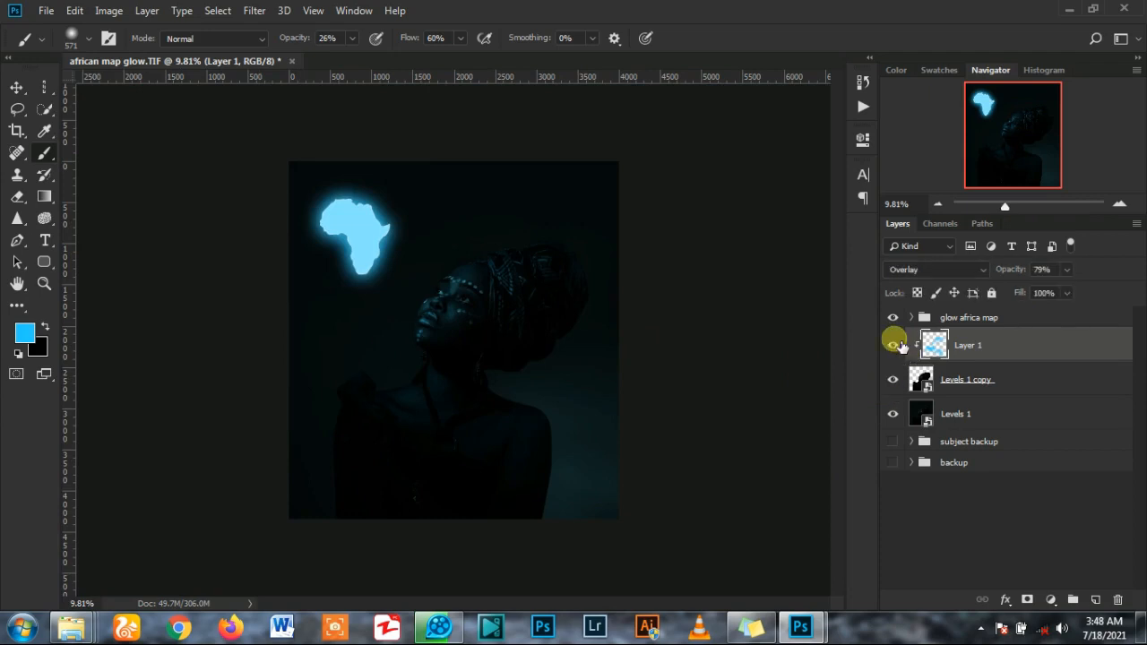
- Add a new layer above Layer 1, make it a clipping mask and set its blend mode to Overlay
left_click(1095, 600)
right_click(981, 341)
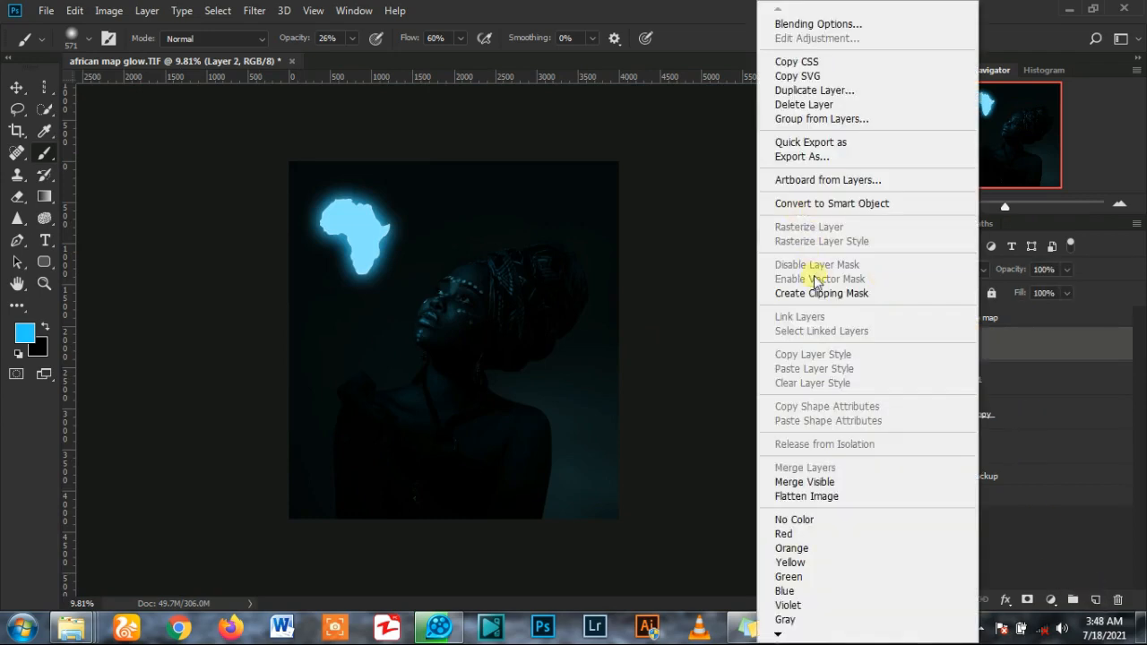
left_click(815, 293)
left_click(932, 269)
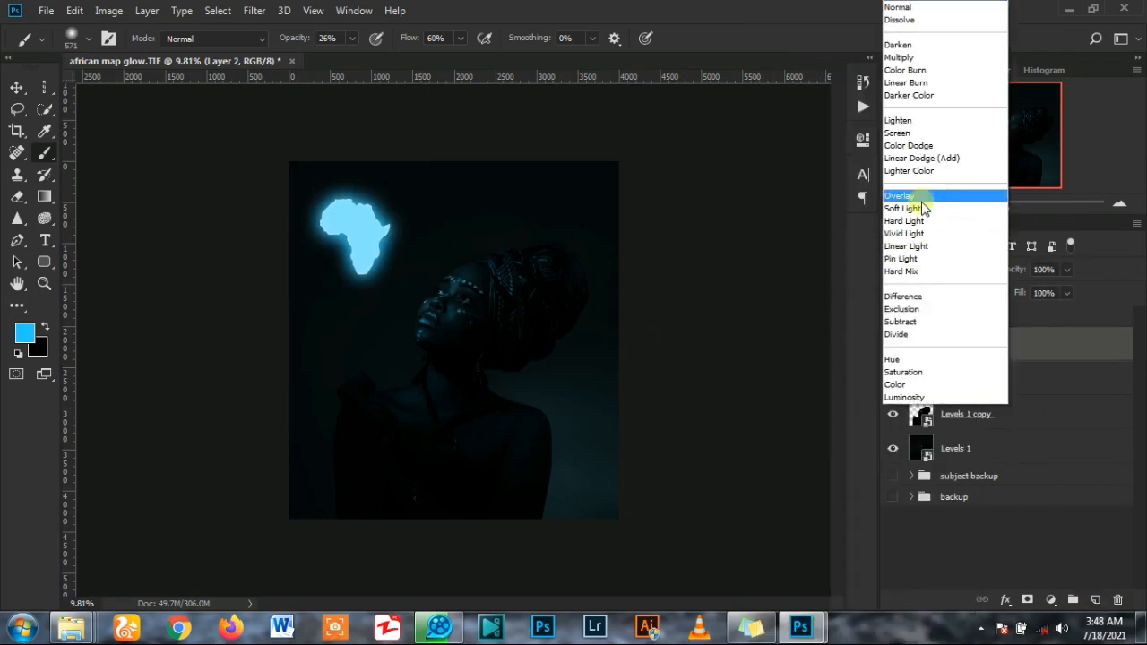
left_click(907, 190)
left_click(930, 268)
left_click(905, 197)
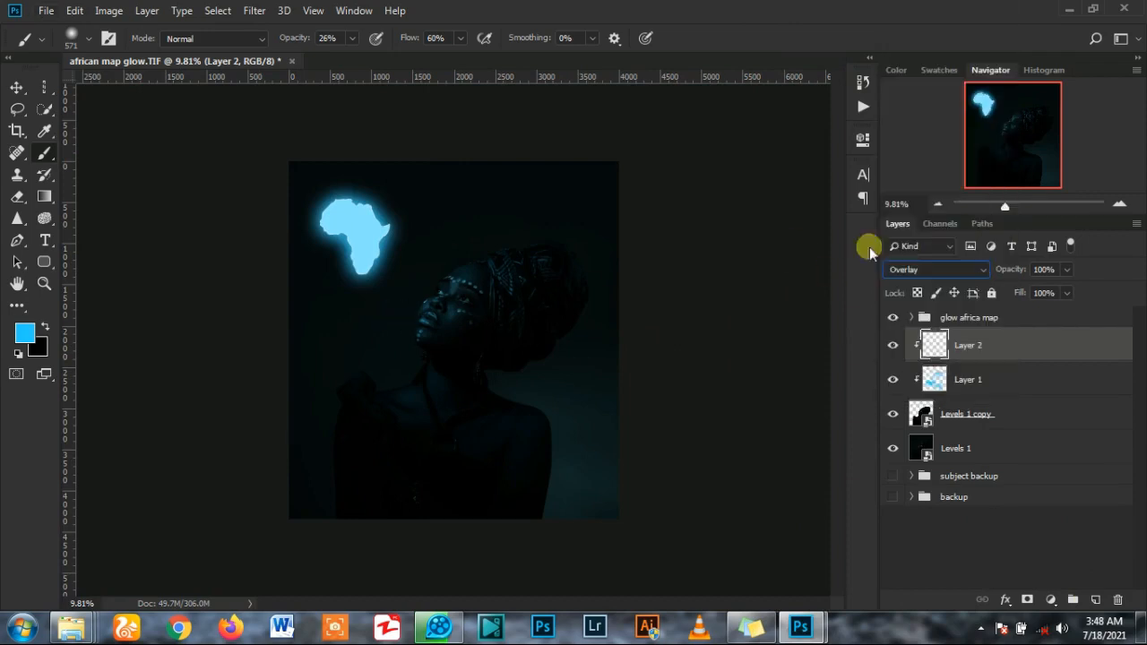
- Set up a size 89 brush with 51% opacity and 76% flow for painting the edge of the face
left_click(13, 88)
scroll(351, 302, "up", 5)
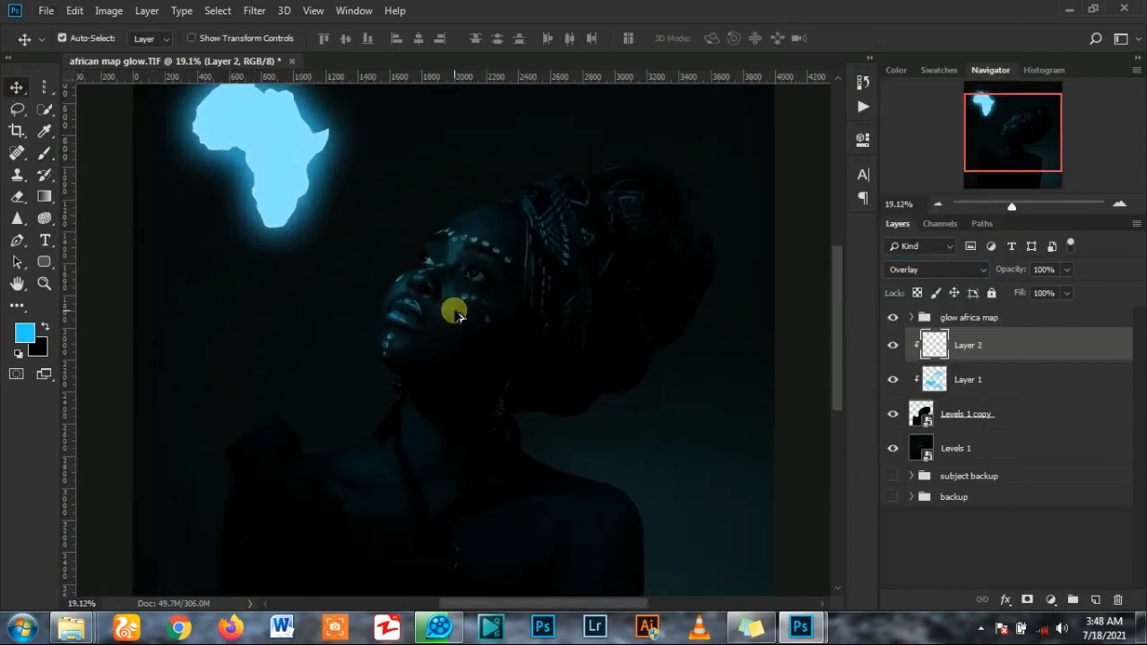
key("b")
scroll(402, 313, "up", 3)
left_click_drag(397, 238, 315, 230)
scroll(379, 341, "up", 4)
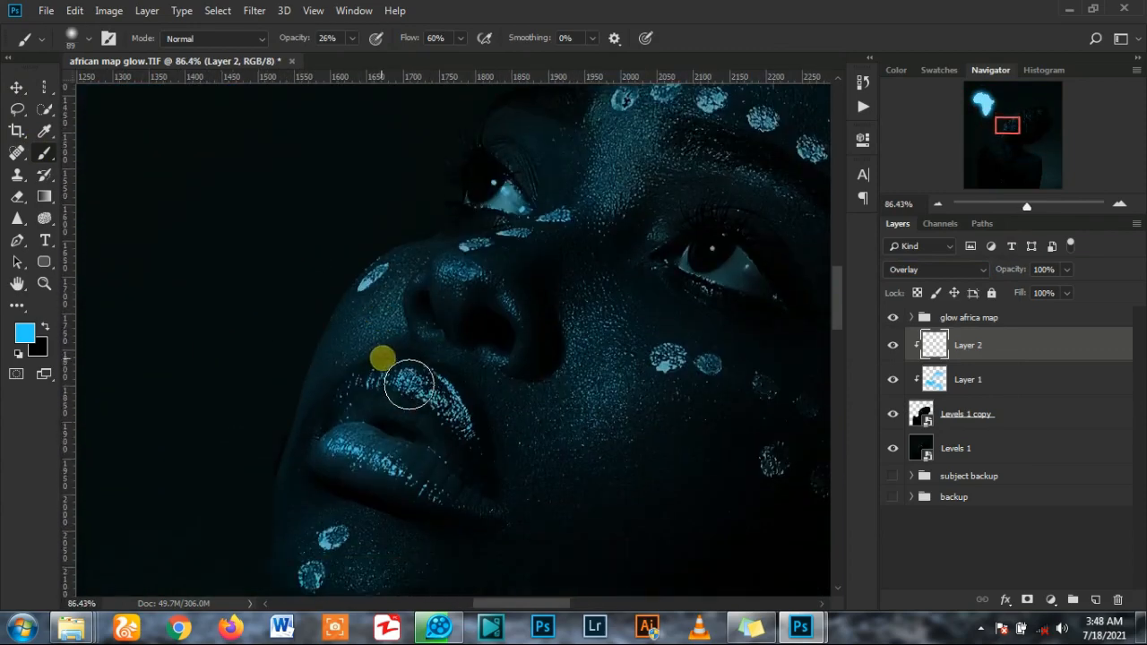
left_click(352, 38)
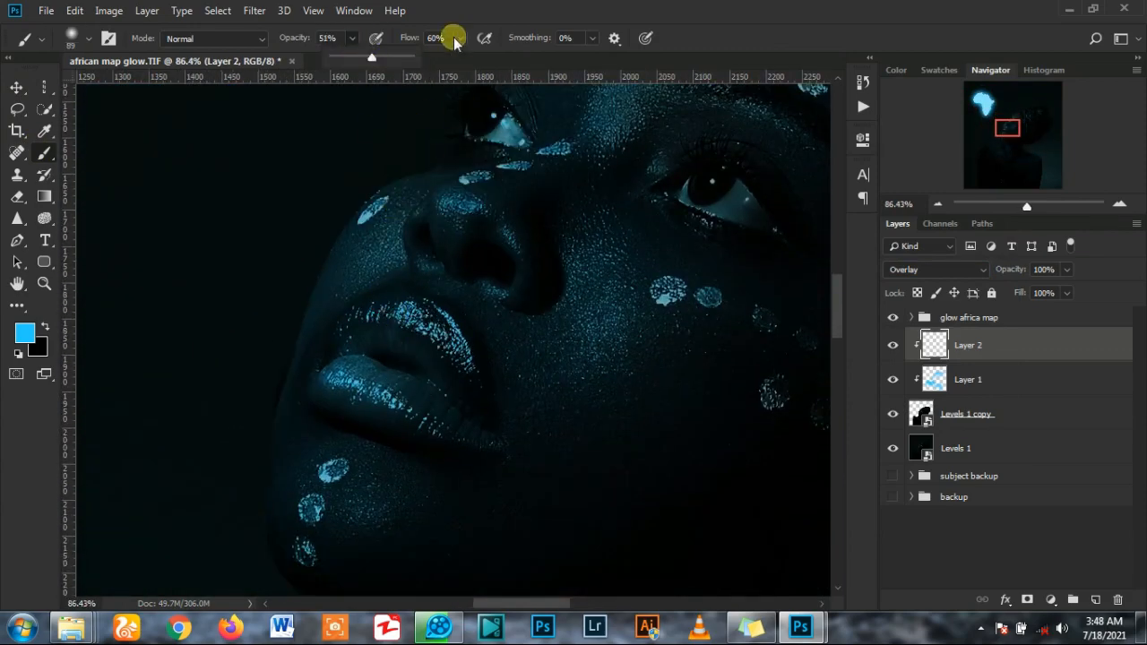
left_click_drag(454, 42, 538, 47)
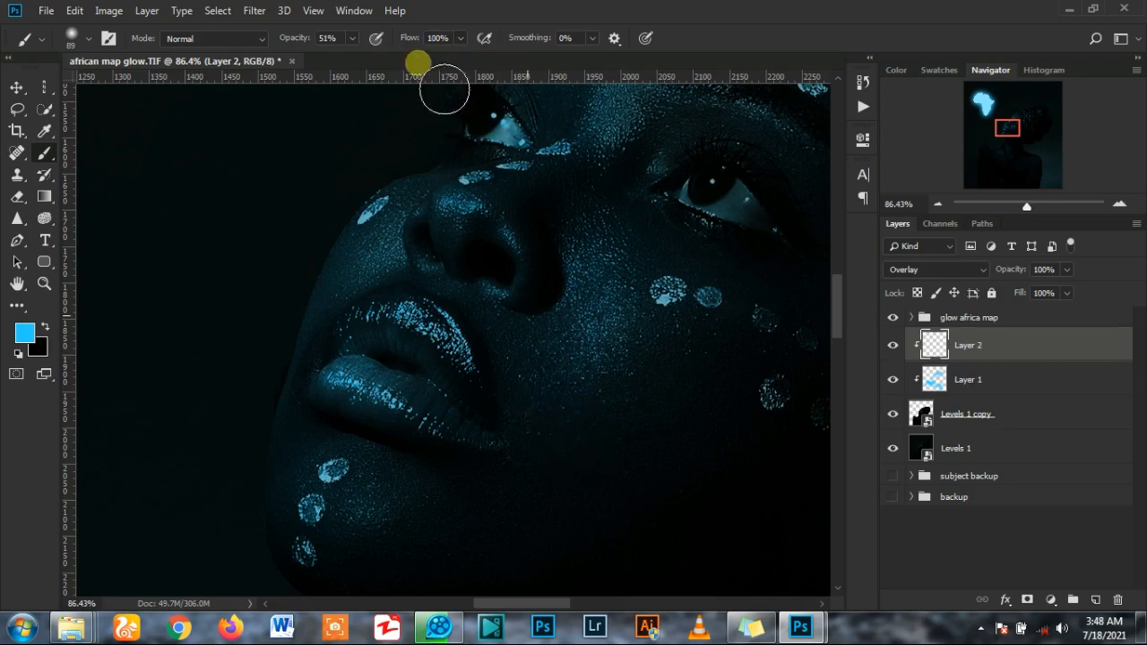
left_click(461, 39)
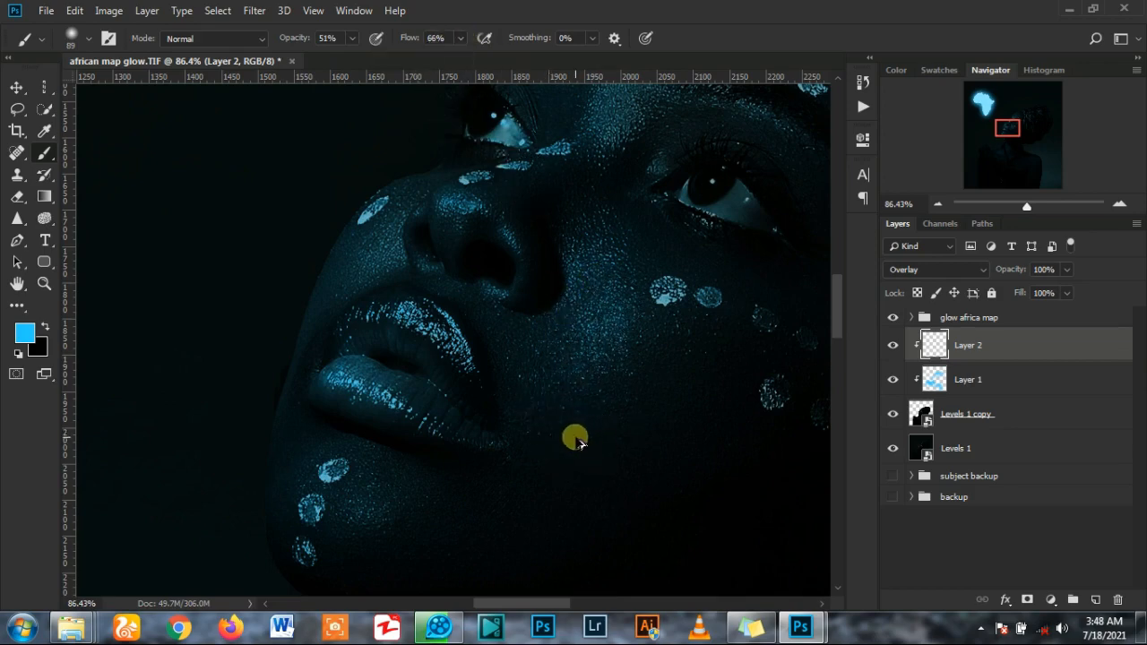
left_click_drag(469, 59, 478, 56)
scroll(313, 233, "up", 2)
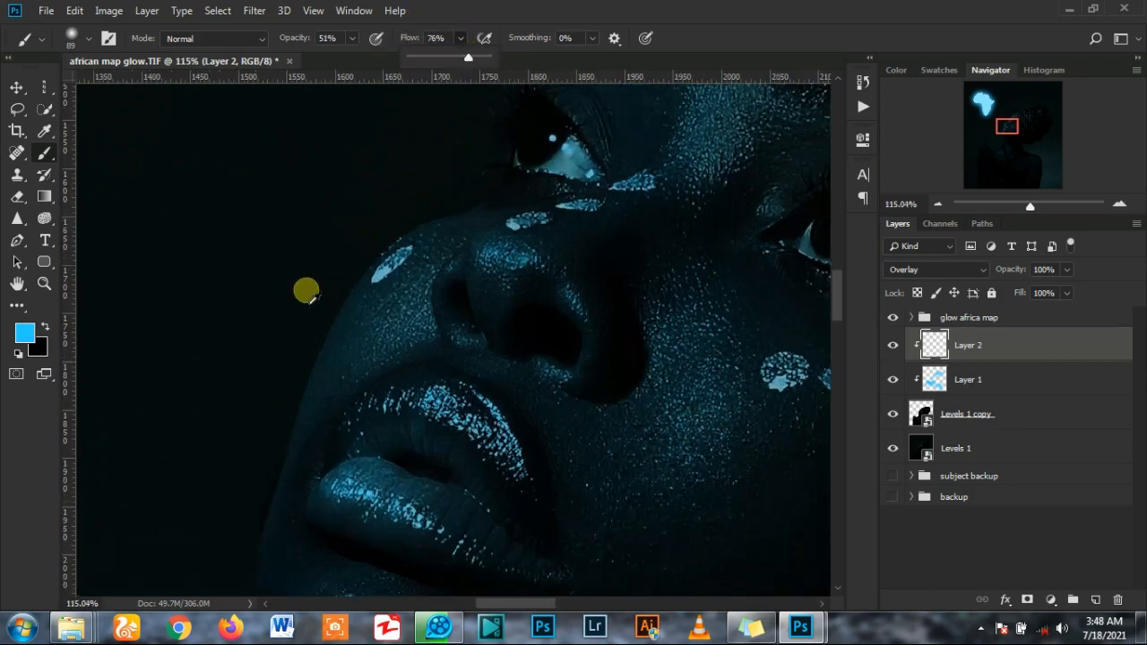
- Raise the brush opacity to 64% and paint blue along the edge of the face and the cheek beside the nose
scroll(352, 262, "down", 4)
left_click(352, 39)
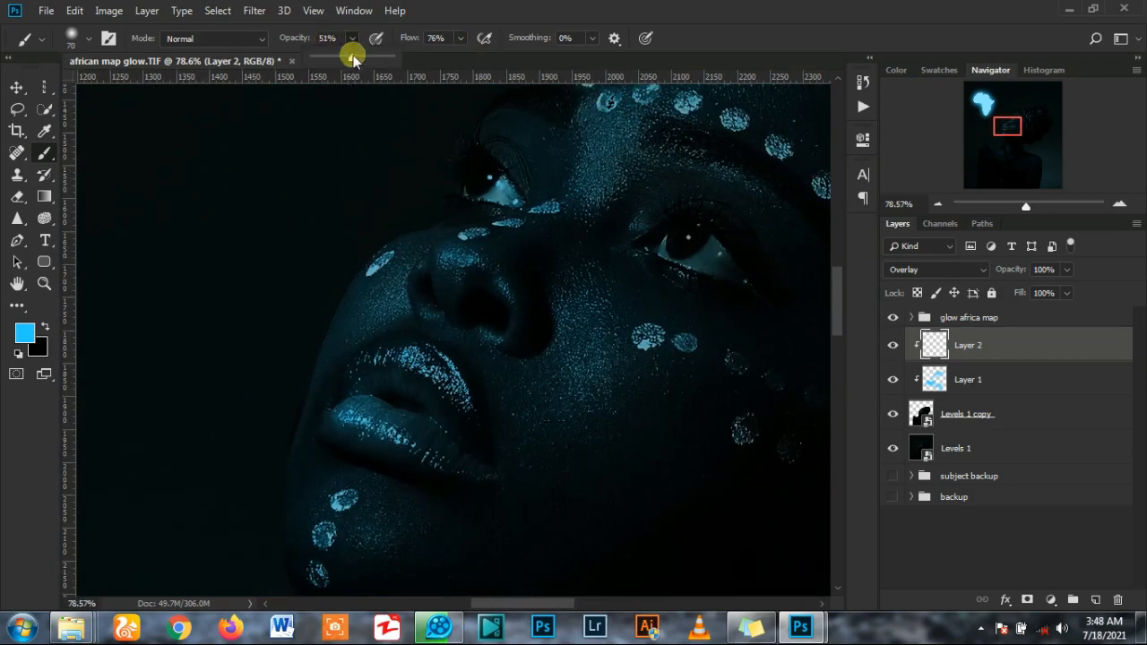
left_click_drag(353, 56, 365, 57)
scroll(341, 259, "up", 3)
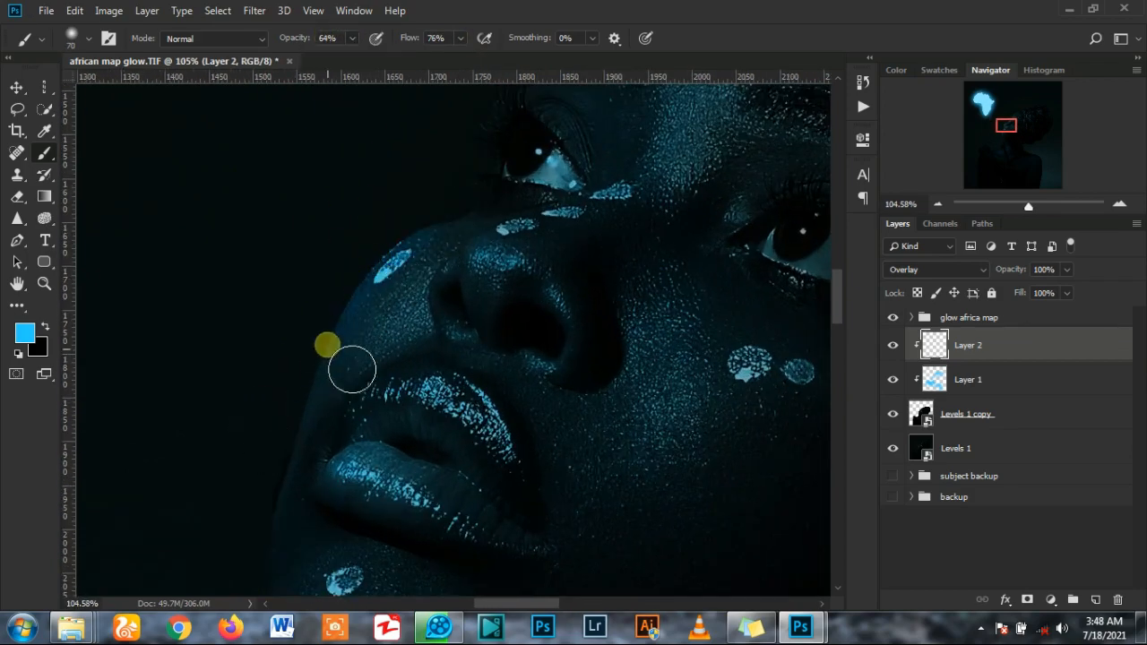
scroll(387, 274, "down", 6)
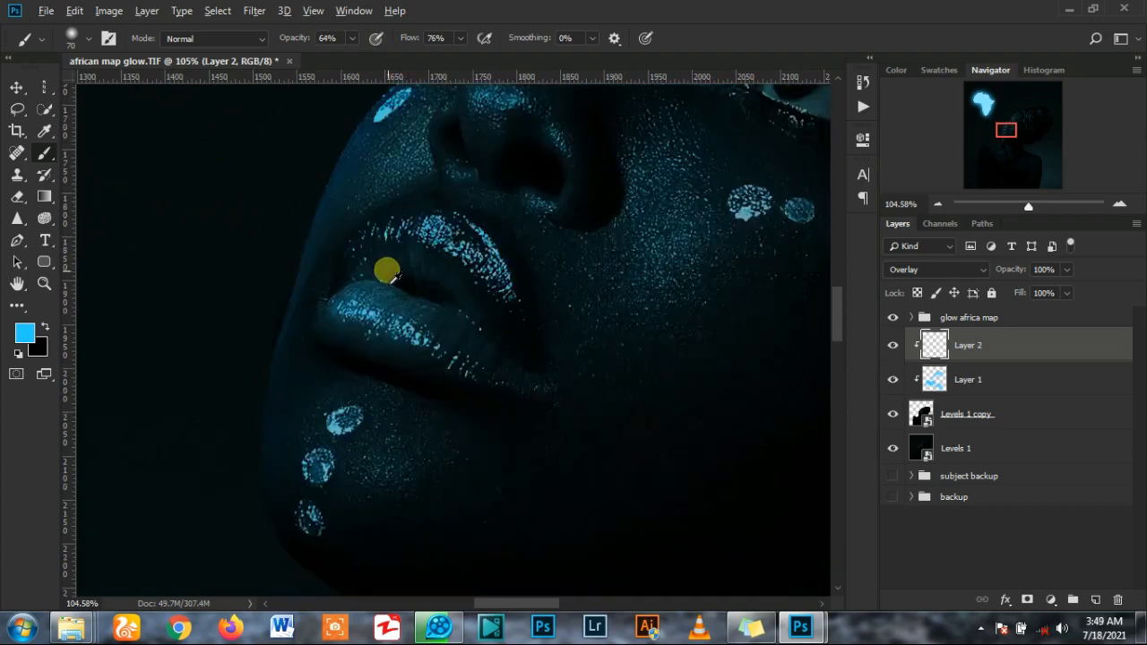
scroll(394, 273, "up", 7)
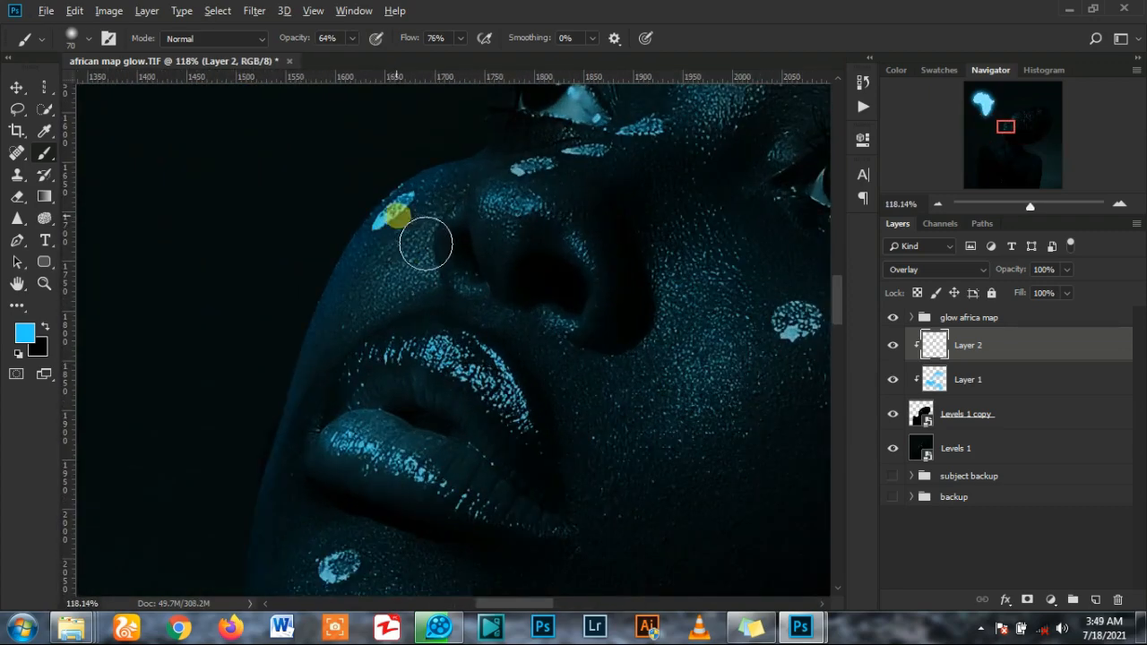
mouse_move(463, 176)
left_mouse_down()
mouse_move(424, 209)
mouse_move(434, 205)
left_mouse_up()
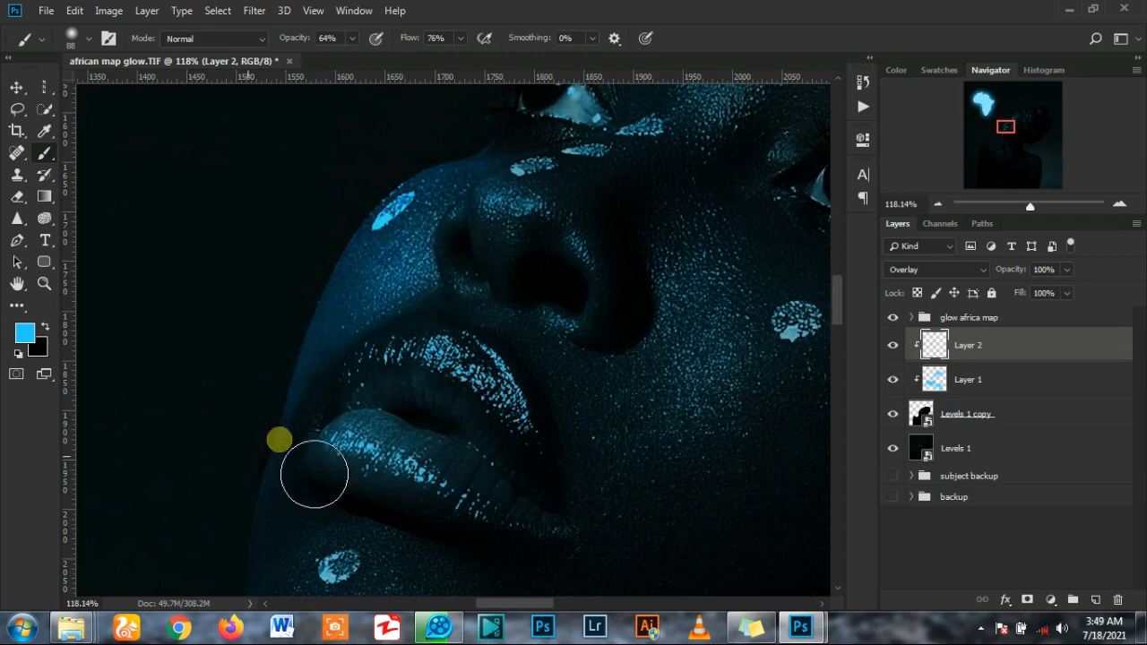
- Paint blue along the face edge beside the lips and down over the chin, reducing the brush to size 41
scroll(357, 306, "down", 2)
scroll(355, 305, "down", 1)
scroll(330, 382, "up", 2)
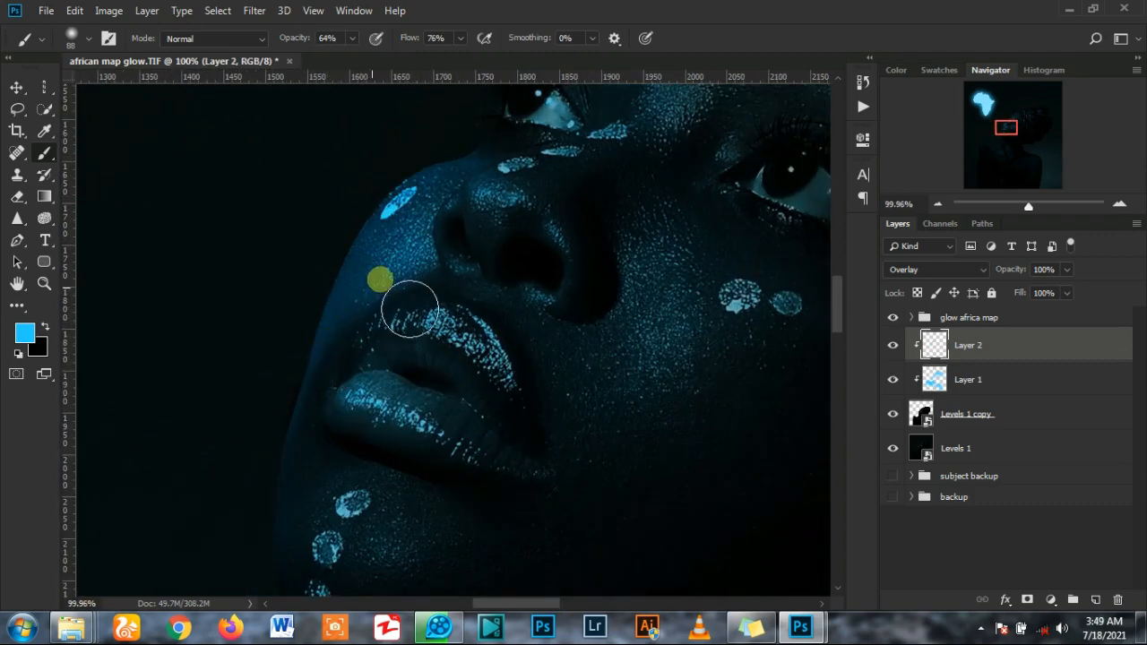
scroll(341, 386, "up", 1)
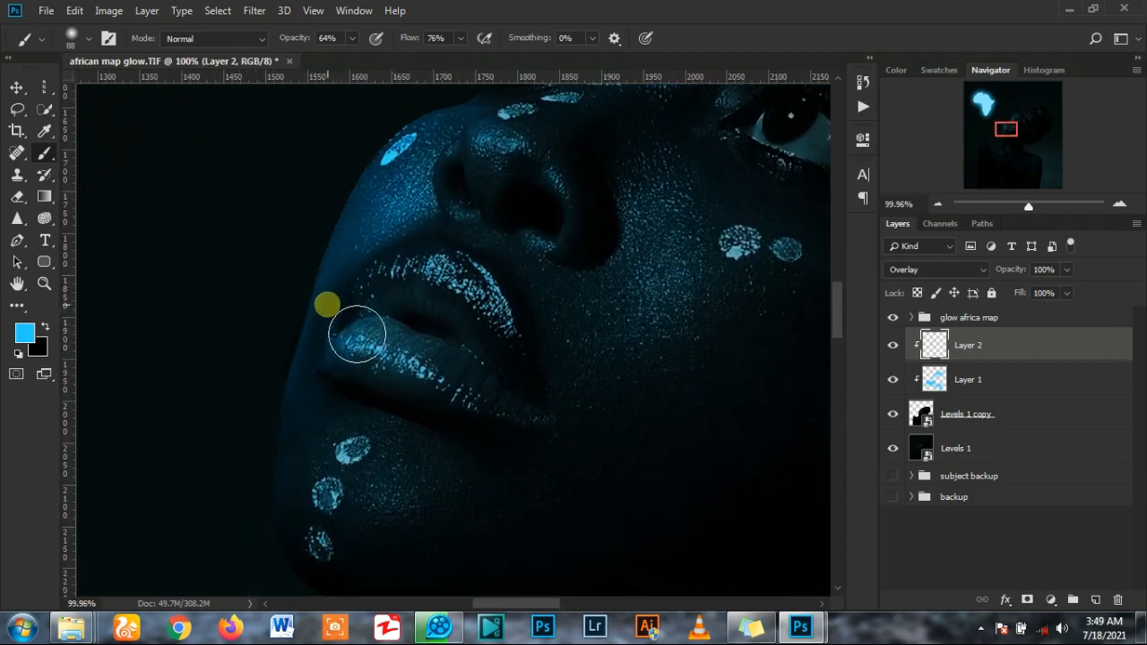
scroll(323, 422, "down", 2)
scroll(295, 448, "up", 1)
scroll(290, 444, "up", 1)
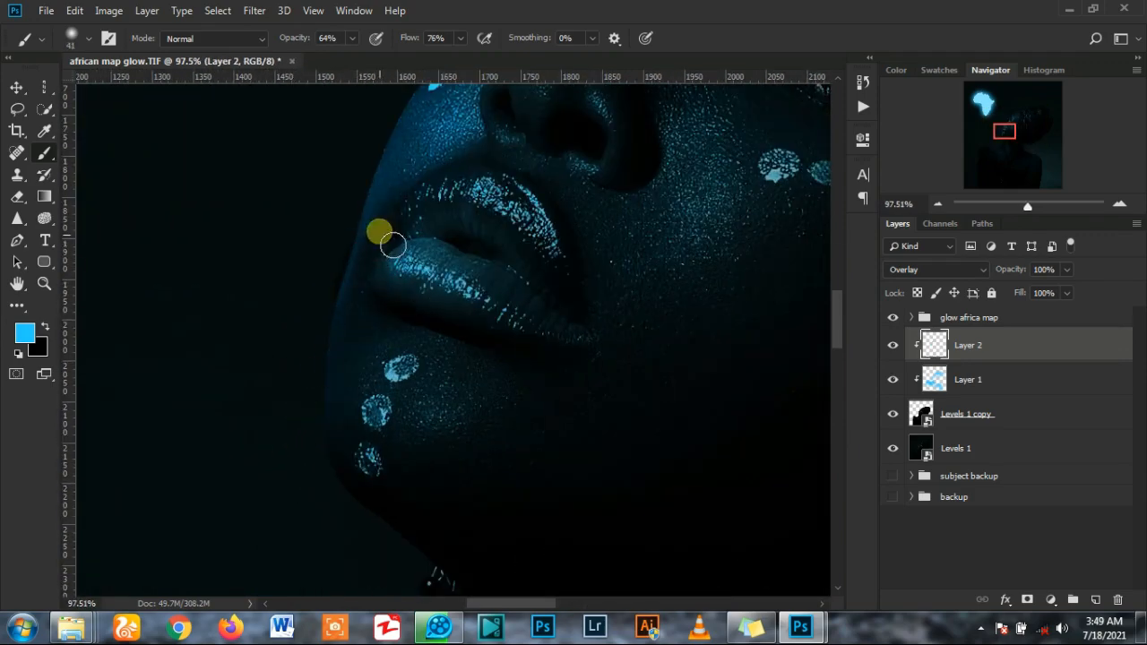
left_click_drag(369, 386, 413, 398)
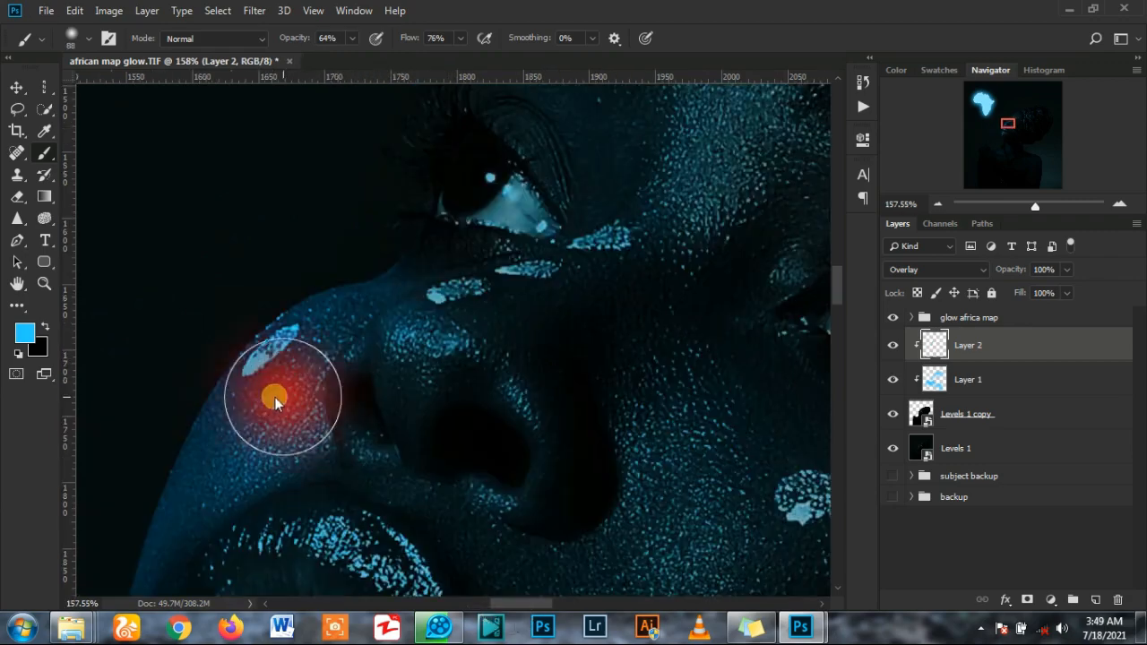
- Build up blue on the cheek beside the nose and softly tint the skin around the nostril with a size 49 brush at 22% opacity
left_click_drag(269, 384, 307, 463)
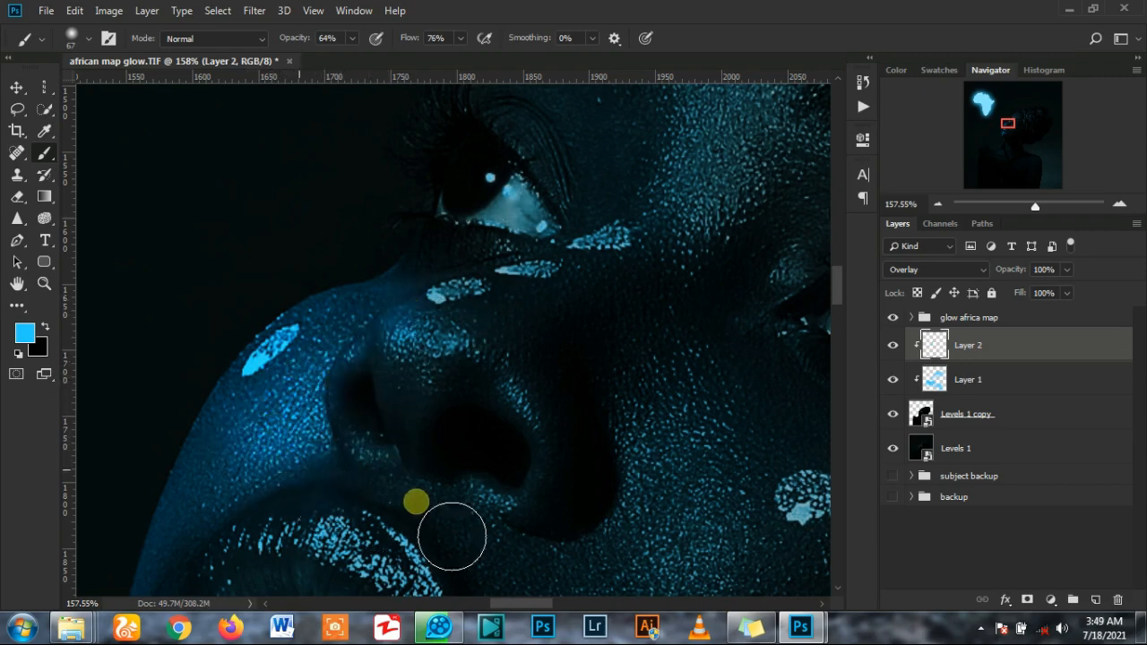
scroll(483, 488, "down", 2)
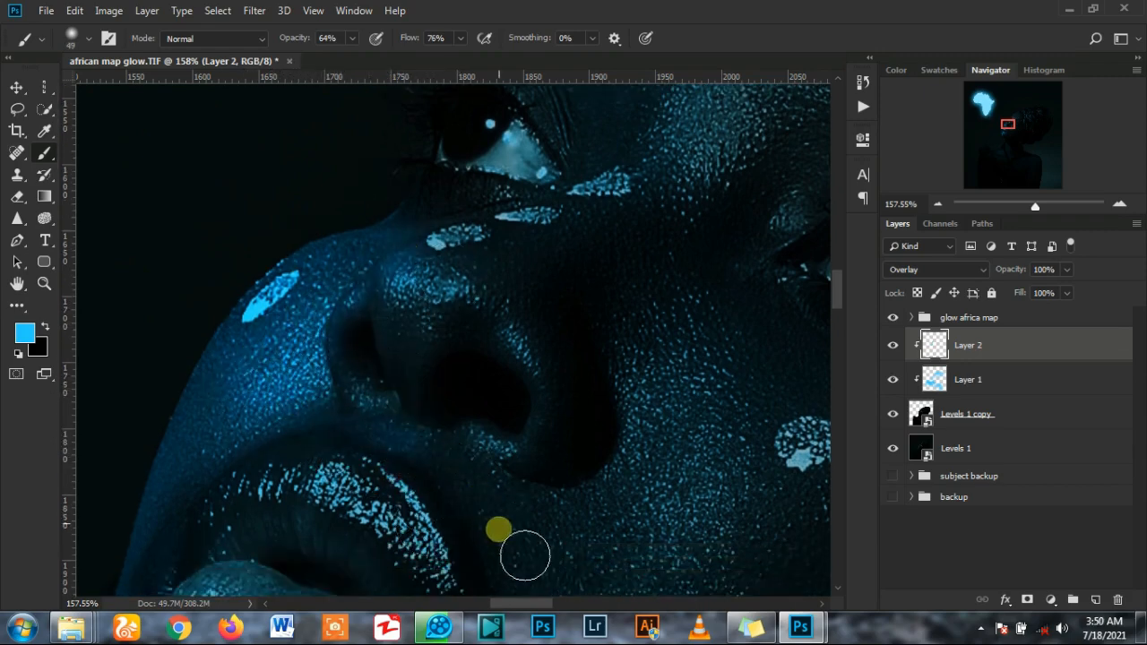
left_click_drag(352, 40, 320, 55)
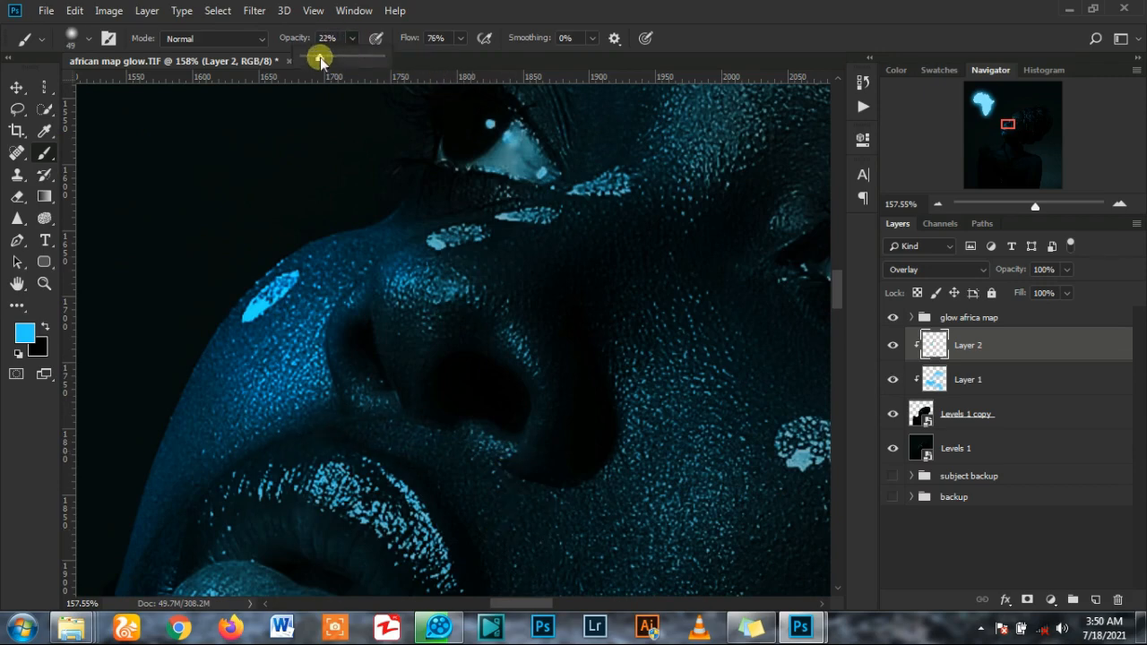
mouse_move(343, 425)
left_mouse_down()
mouse_move(230, 490)
mouse_move(361, 332)
mouse_move(327, 348)
left_mouse_up()
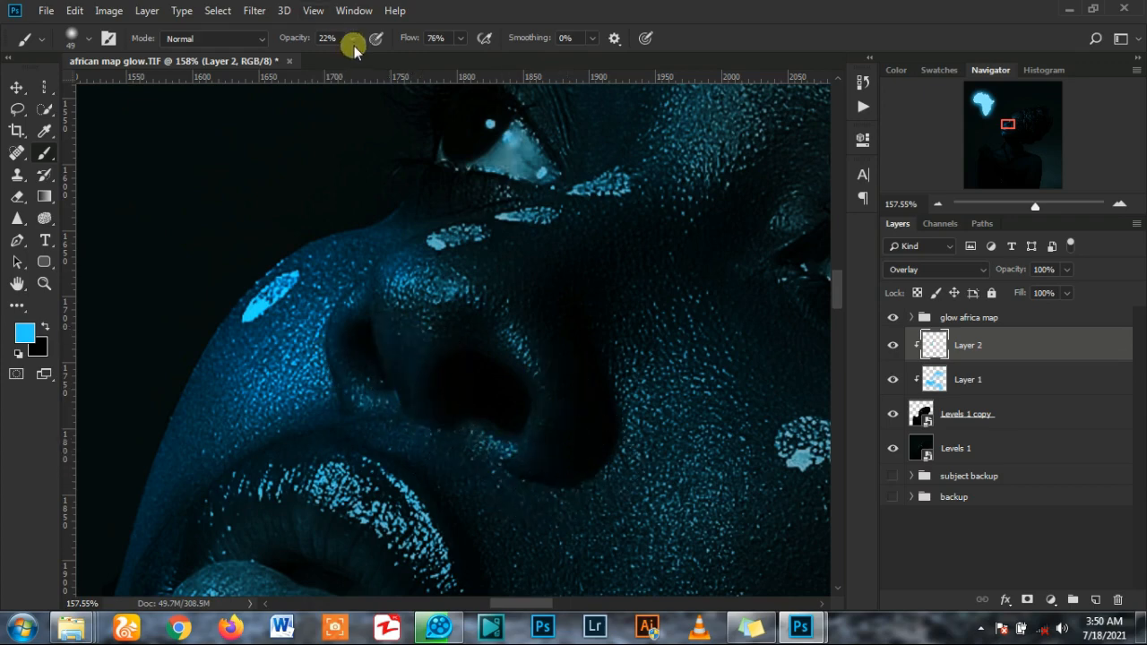
- Paint the highlights on the nose tip and nostril rims blue with a size 17 brush at 61% opacity
left_click_drag(353, 41, 383, 59)
key("[")
left_click_drag(428, 293, 486, 349)
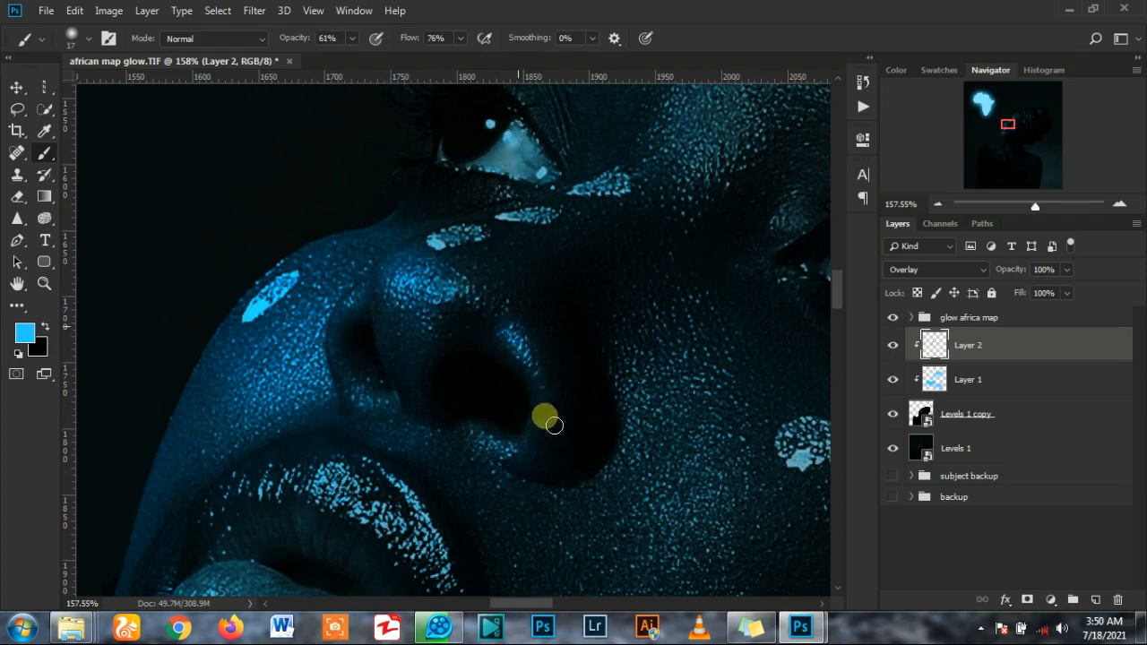
scroll(518, 438, "down", 2)
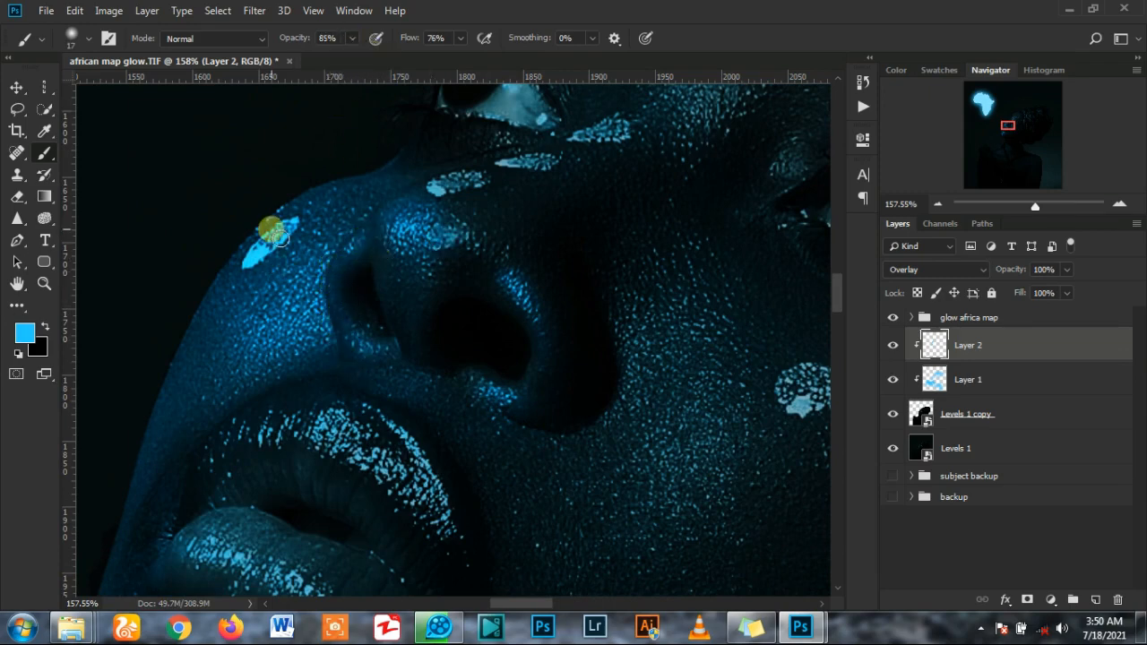
- Brighten the painted cheek mark and the nose highlights with blue, using brush opacities of 85% and 94%
left_click_drag(268, 296, 298, 302)
left_click_drag(312, 226, 287, 231)
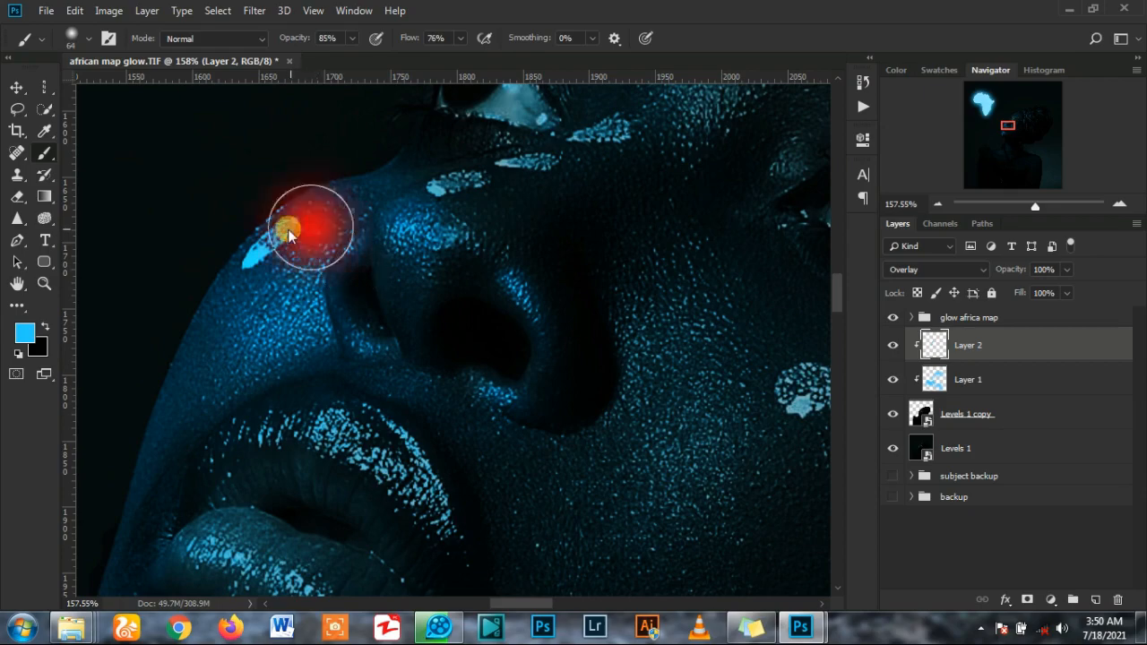
scroll(312, 300, "down", 5)
scroll(311, 300, "down", 4)
scroll(335, 313, "up", 6)
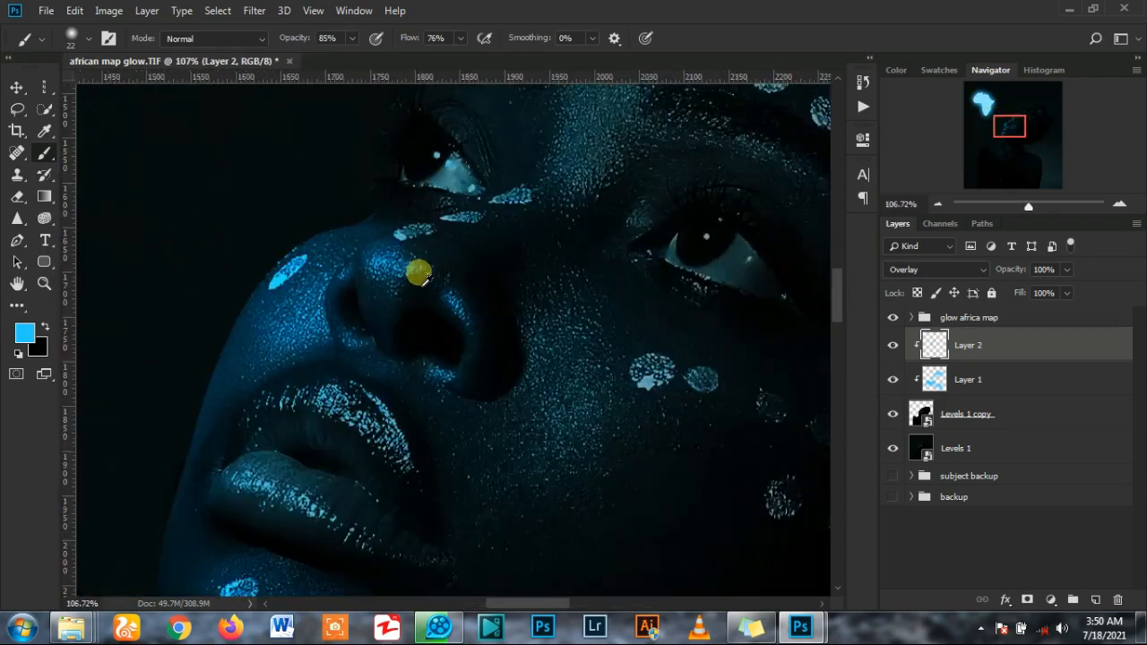
left_click(455, 226)
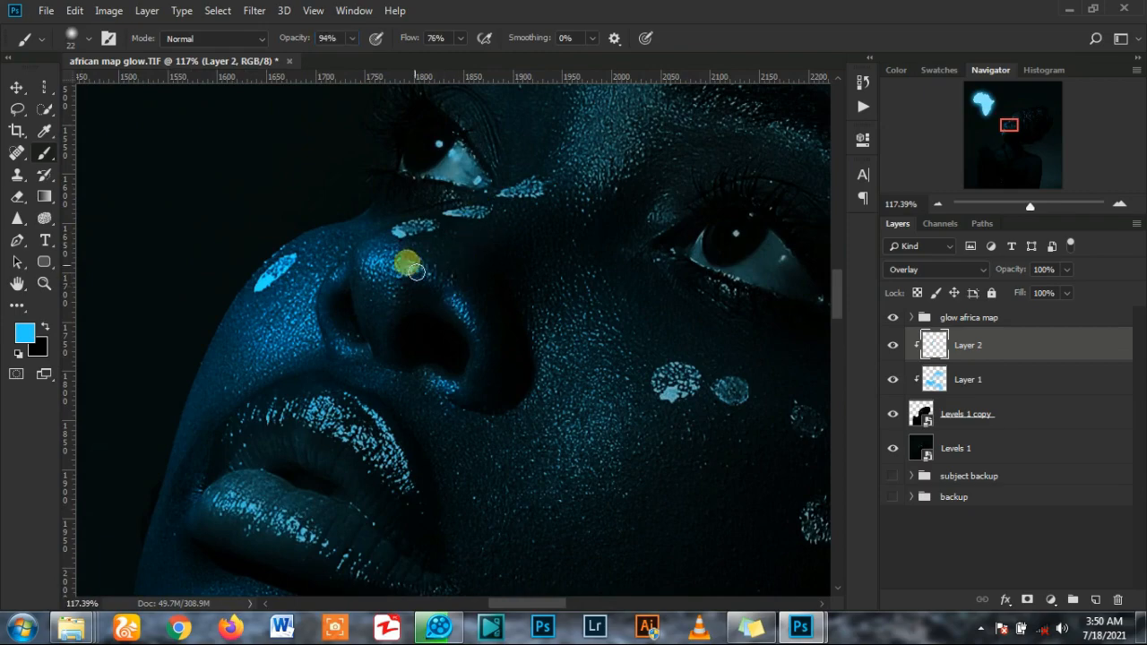
scroll(415, 271, "down", 5)
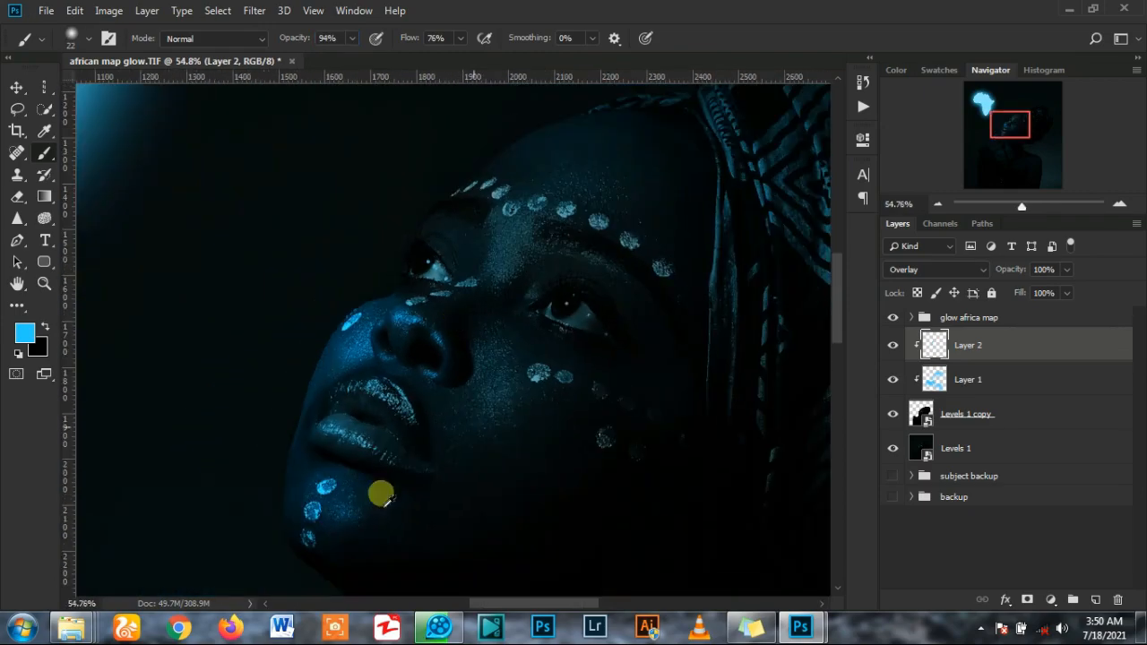
- Tint the forehead blue from its edge to the painted dots with a size 101 brush, lowering the opacity to 29% and 13%
scroll(383, 498, "up", 5)
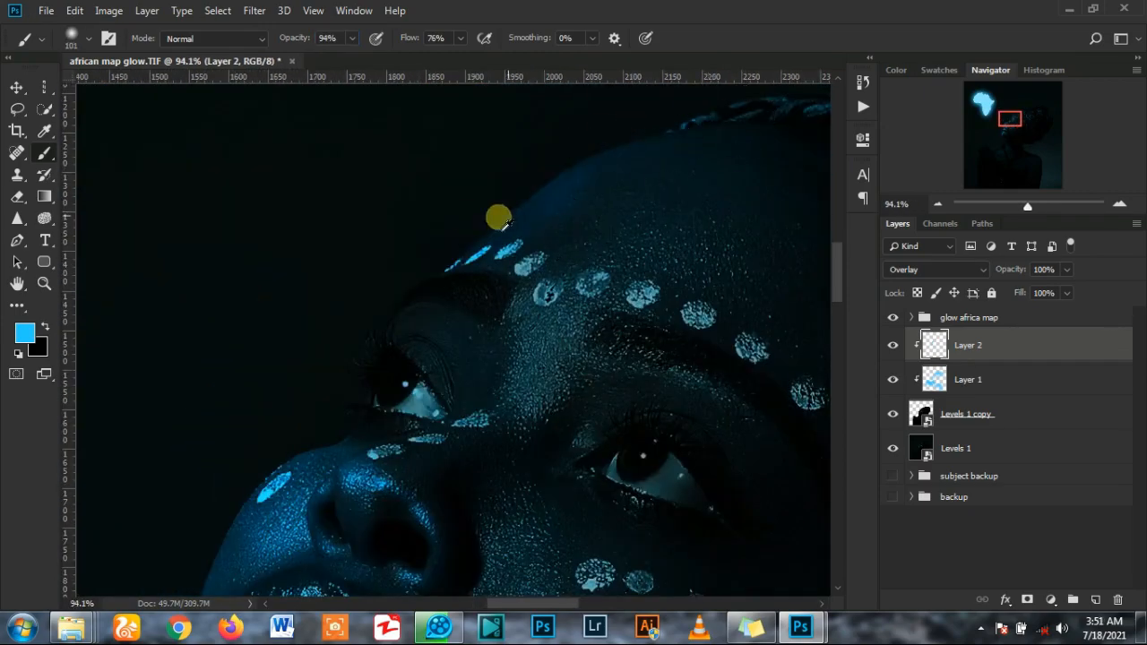
scroll(511, 224, "down", 5)
scroll(525, 238, "up", 4)
left_click(353, 39)
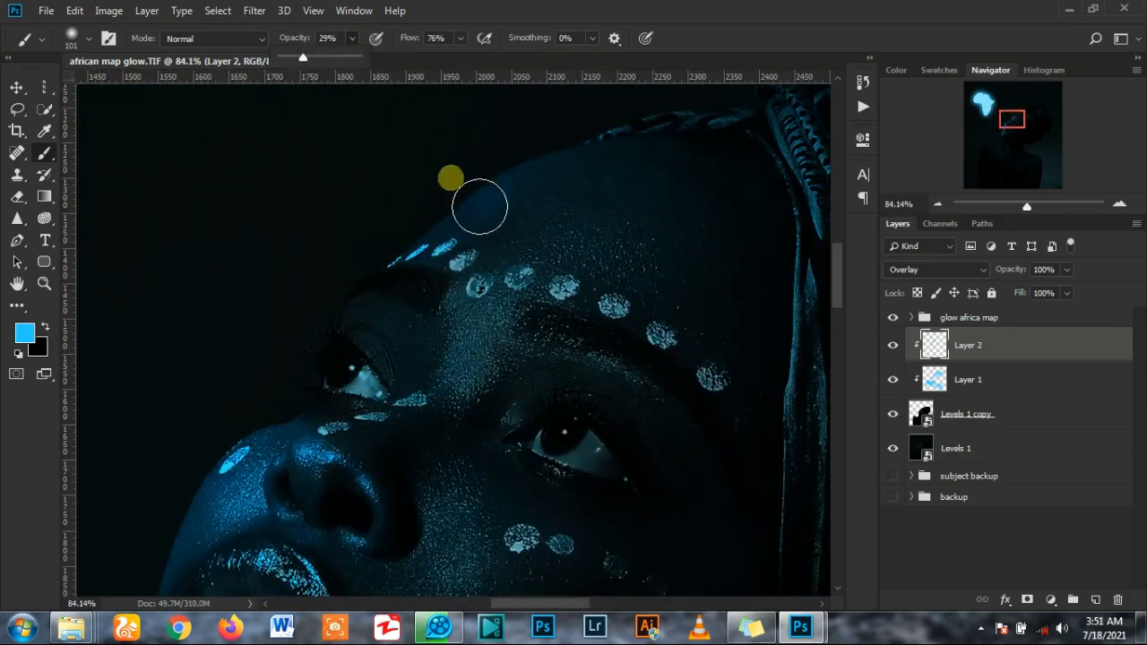
left_click(484, 302)
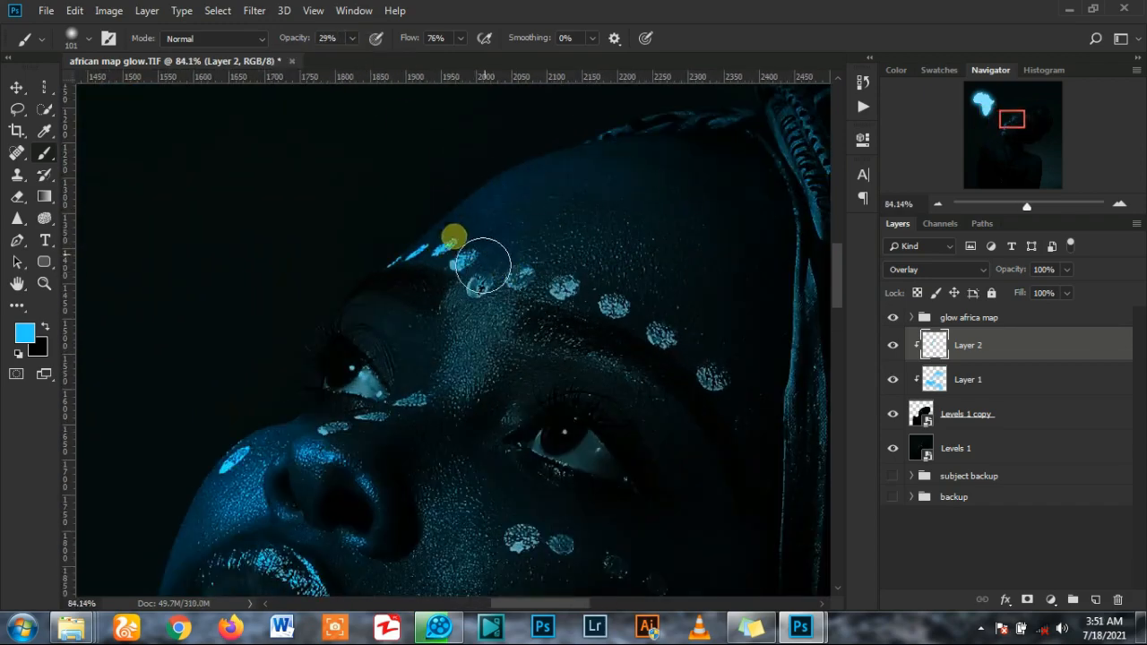
left_click(351, 38)
left_click_drag(351, 58, 339, 57)
left_click(574, 285)
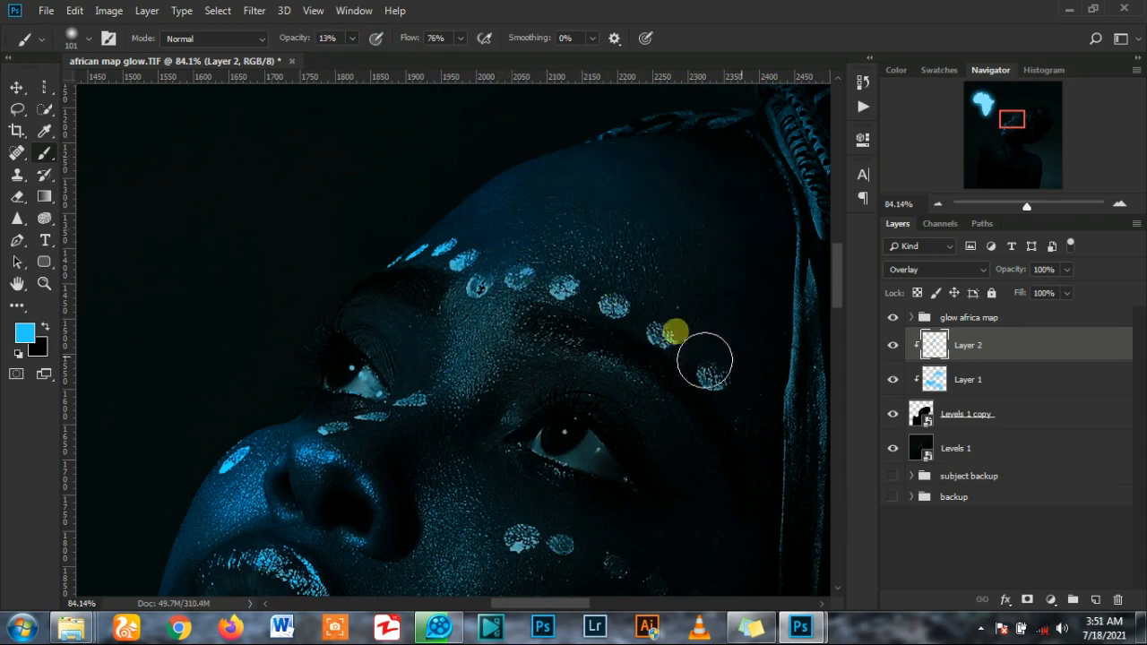
- Paint blue over the bridge of the nose between the eyes, raising the brush opacity to 35% and 62%
scroll(716, 415, "down", 1)
scroll(687, 385, "down", 3)
scroll(450, 329, "up", 4)
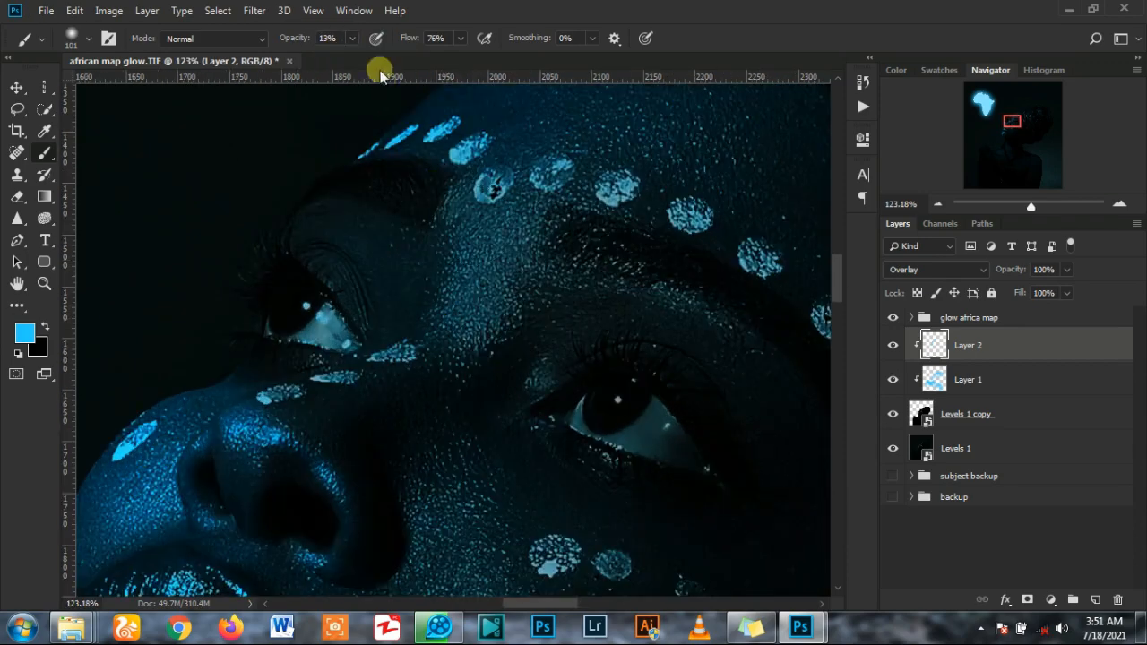
left_click(369, 57)
left_click(486, 260)
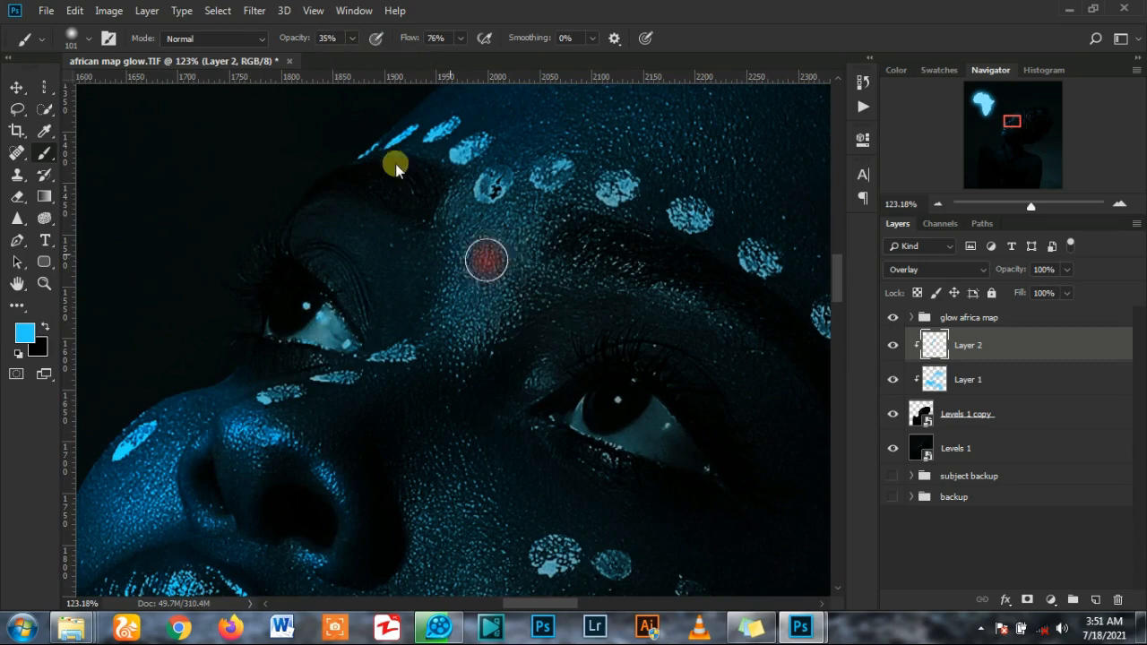
left_click(353, 38)
left_click(504, 333)
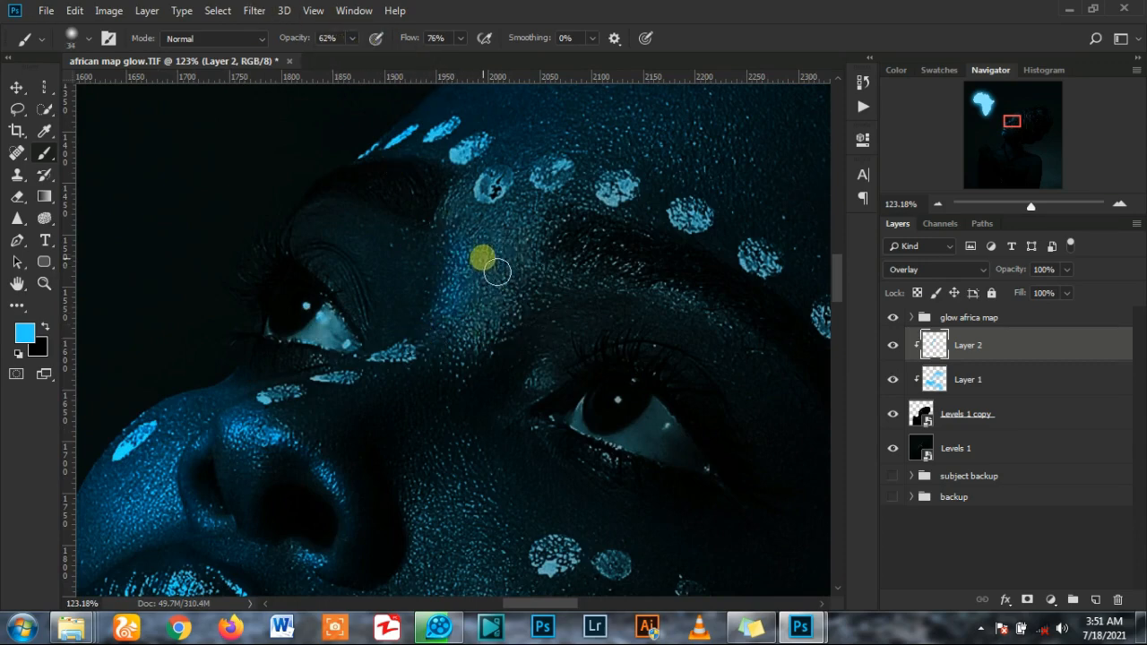
left_click_drag(497, 271, 456, 425)
mouse_move(485, 271)
left_mouse_down()
mouse_move(437, 354)
mouse_move(309, 412)
mouse_move(252, 413)
left_mouse_up()
- Paint blue down the cheek beside the nose with a size 91 brush and over the wider cheek with a size 219 brush
scroll(394, 358, "down", 3)
mouse_move(429, 393)
left_mouse_down()
mouse_move(473, 436)
mouse_move(482, 592)
left_mouse_up()
scroll(475, 538, "down", 4)
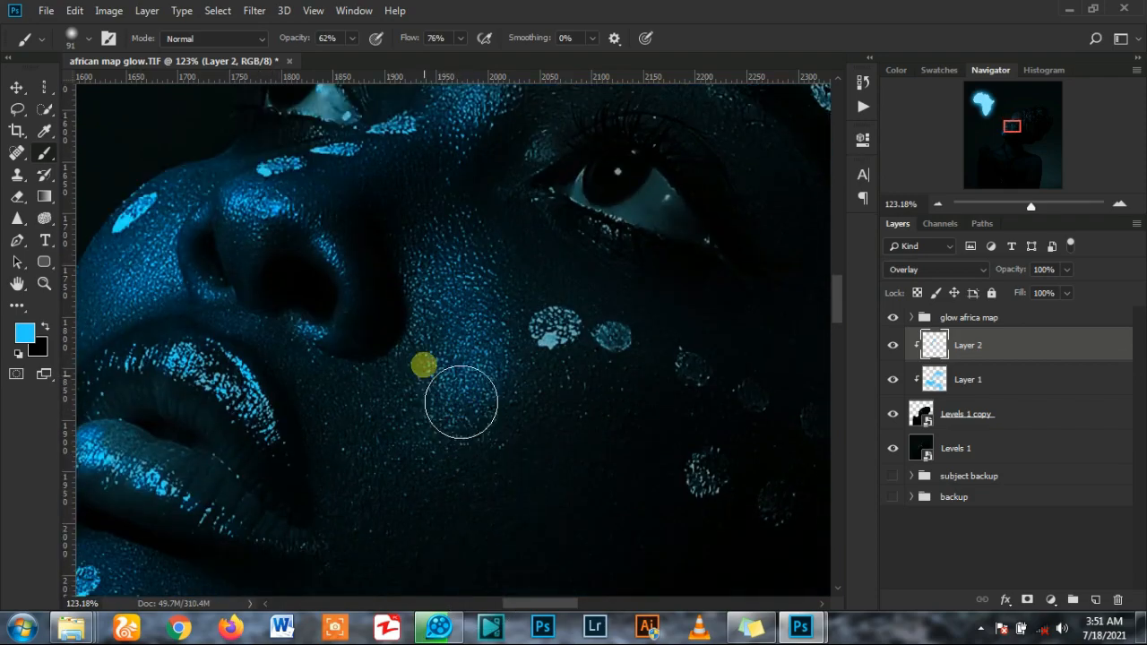
right_click(461, 403, "alt")
scroll(450, 448, "down", 5)
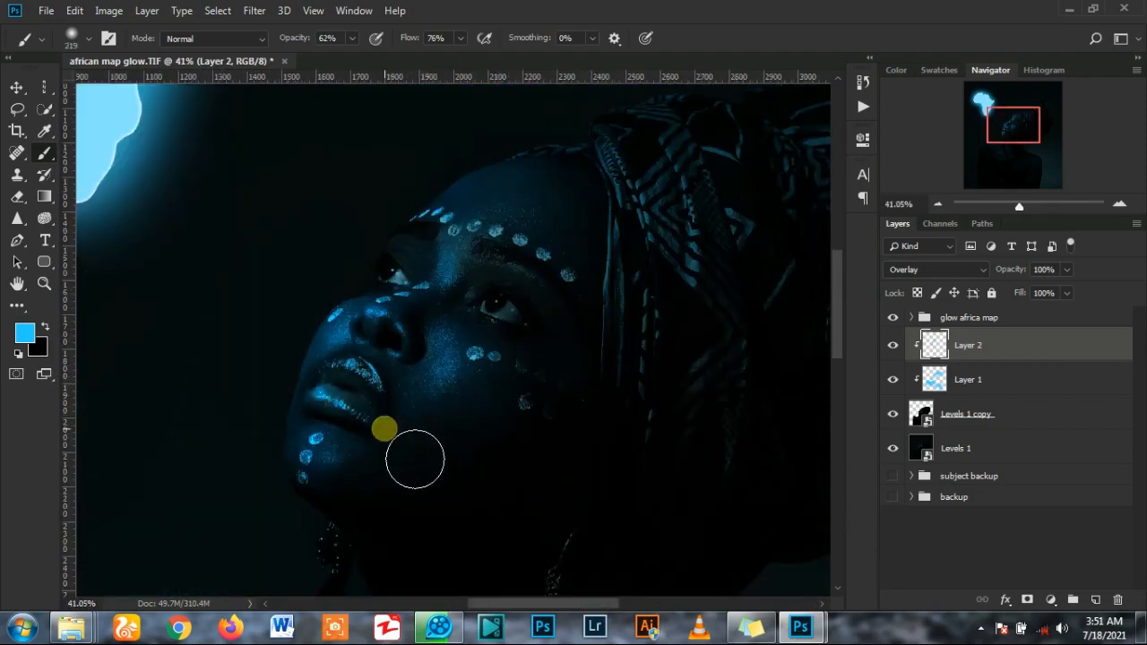
key("ctrl+0")
- Lower the brush opacity to 42% and add blue around the nearer eye and its brow
scroll(487, 274, "up", 6)
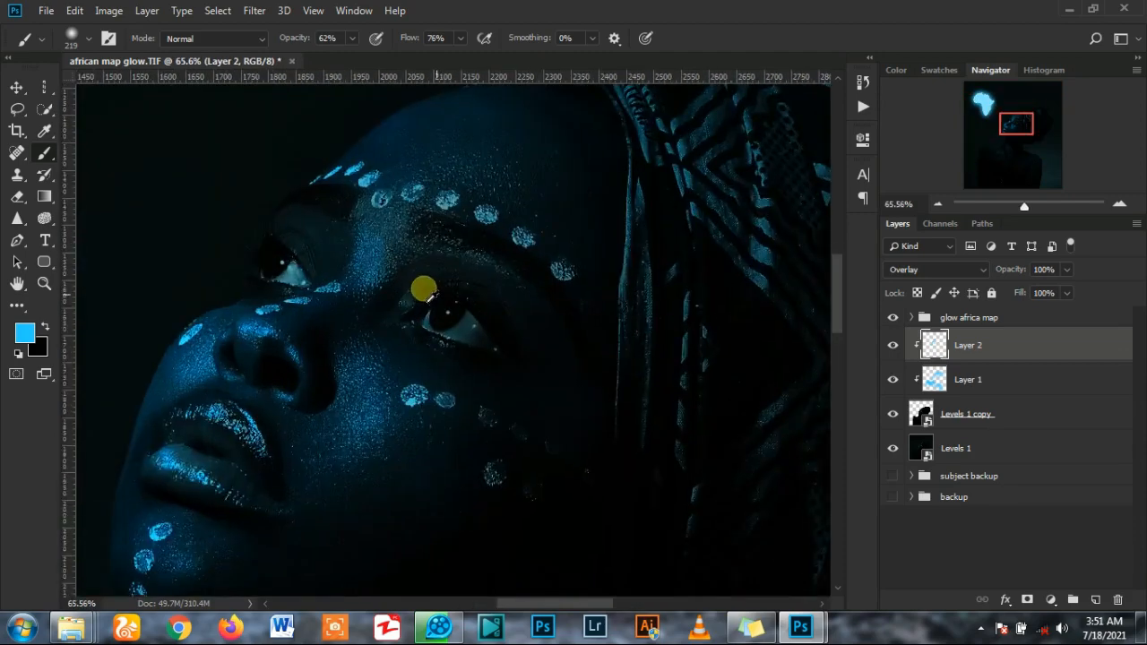
left_click_drag(356, 40, 342, 58)
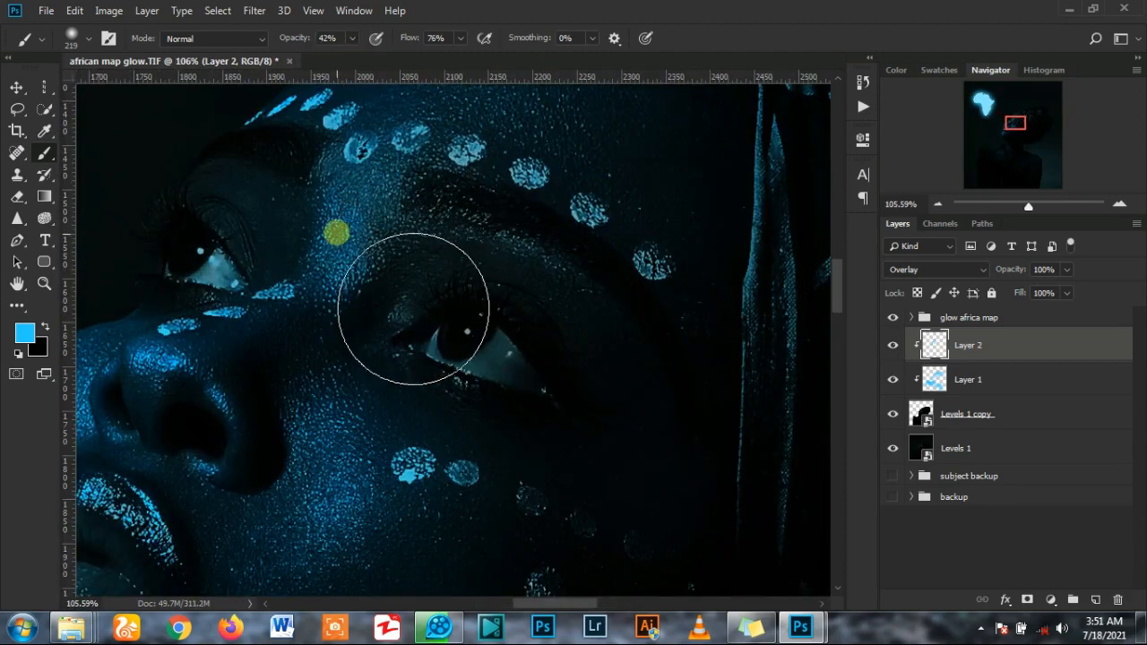
right_click(385, 180, "alt")
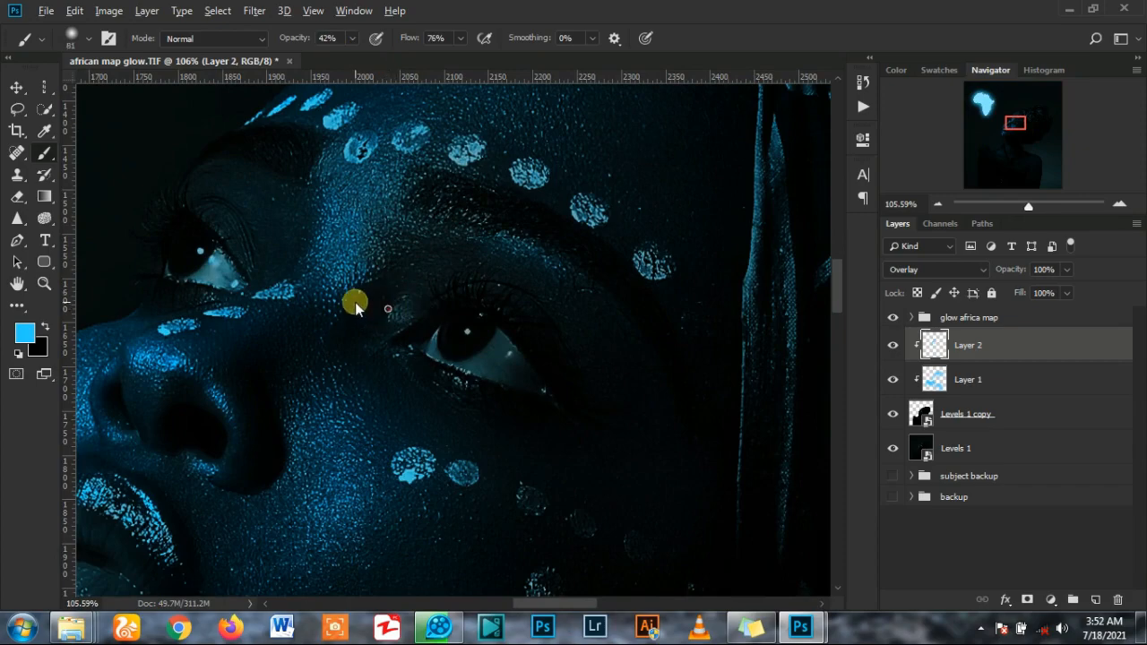
- Paint the small highlights in the nearer eye blue with a size 9 brush at 77% opacity
scroll(453, 377, "up", 3)
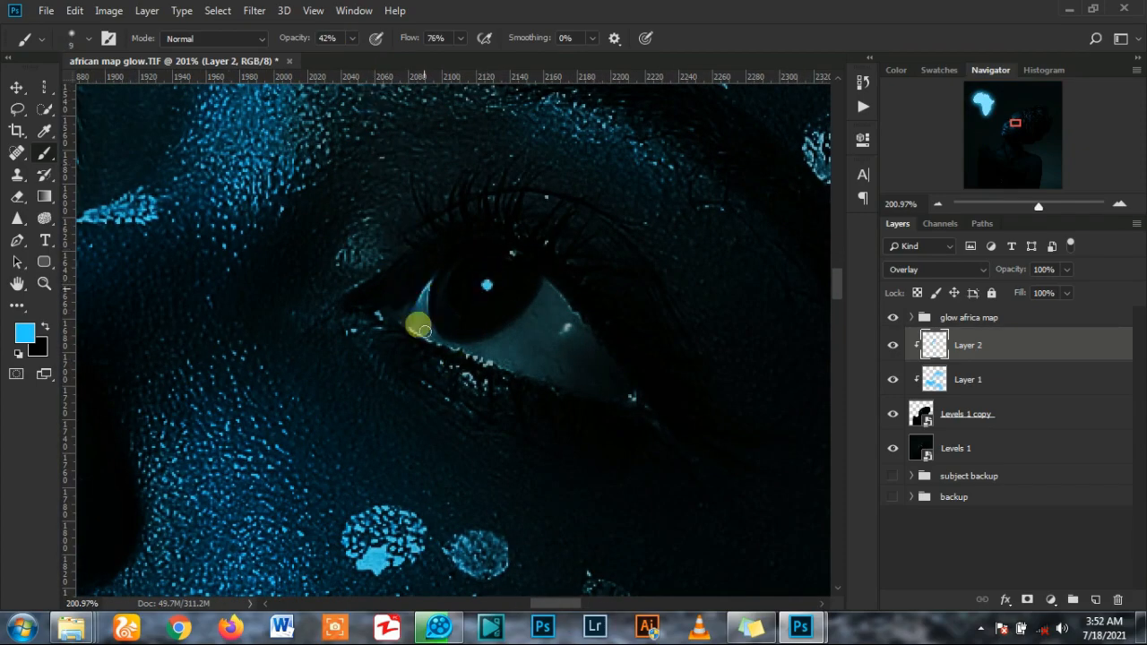
left_click(354, 41)
left_click_drag(631, 408, 653, 421)
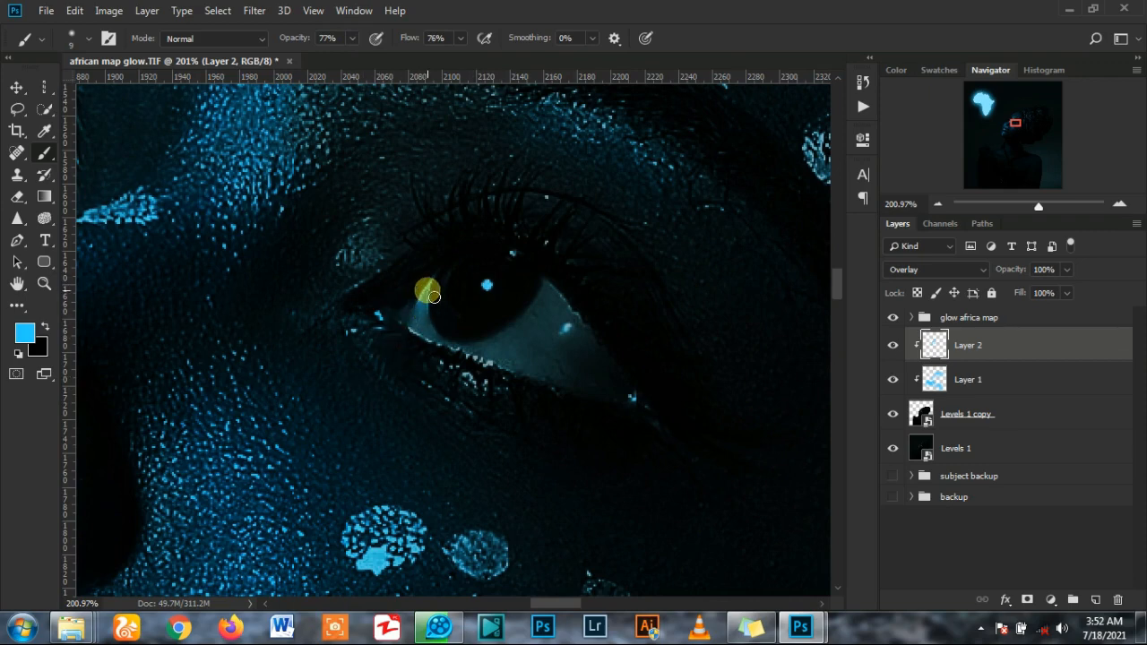
left_click(529, 347)
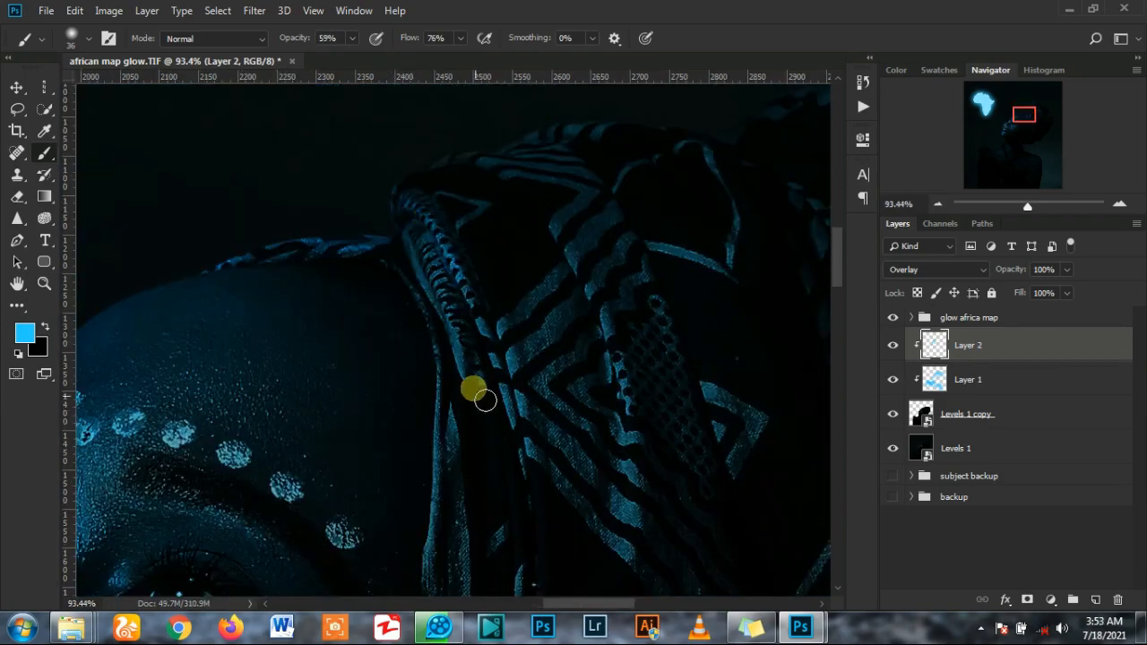
- Paint blue over the headwrap's zigzag pattern and hanging front bands at 59% opacity with size 36 and 112 brushes
scroll(484, 399, "down", 3)
scroll(453, 299, "down", 2)
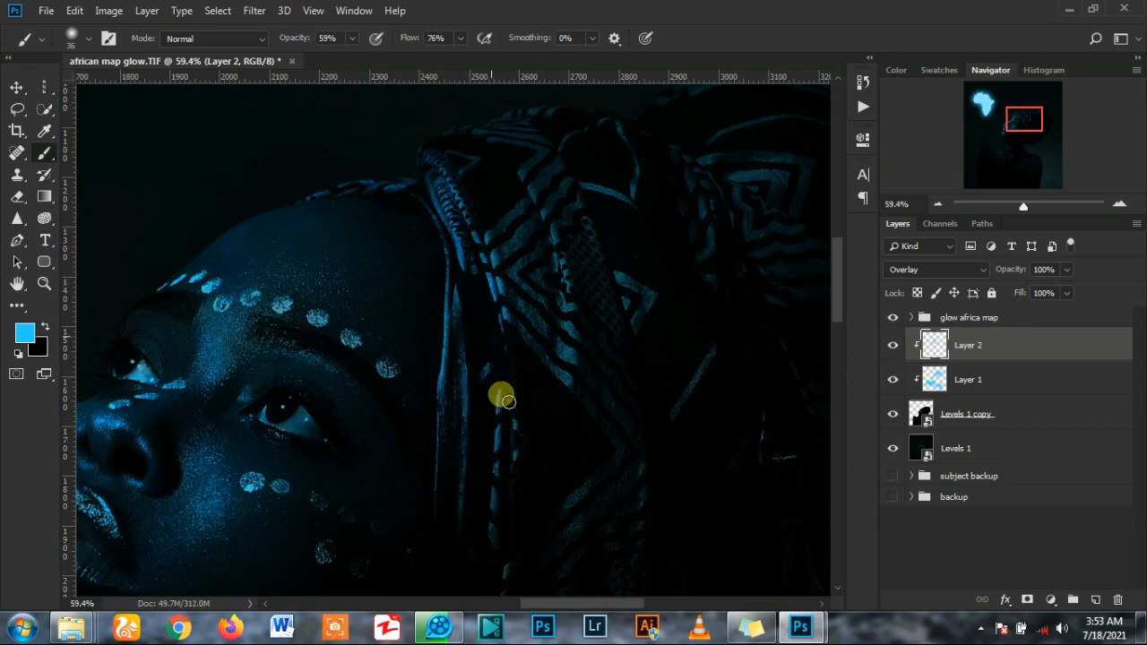
scroll(508, 402, "down", 2)
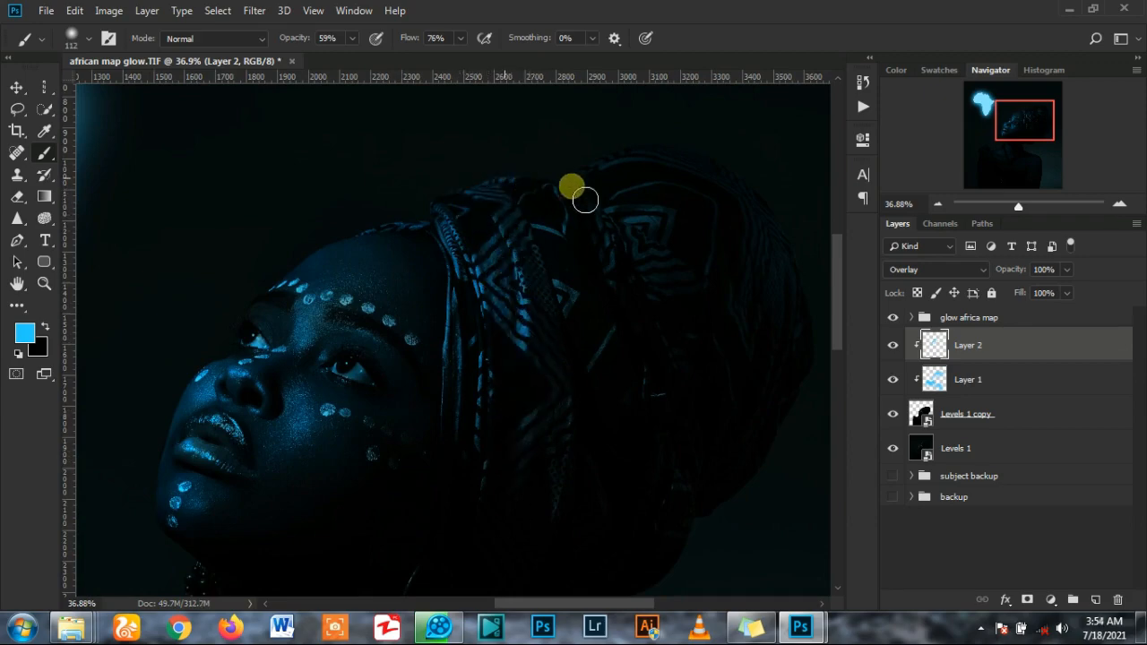
scroll(561, 269, "down", 2)
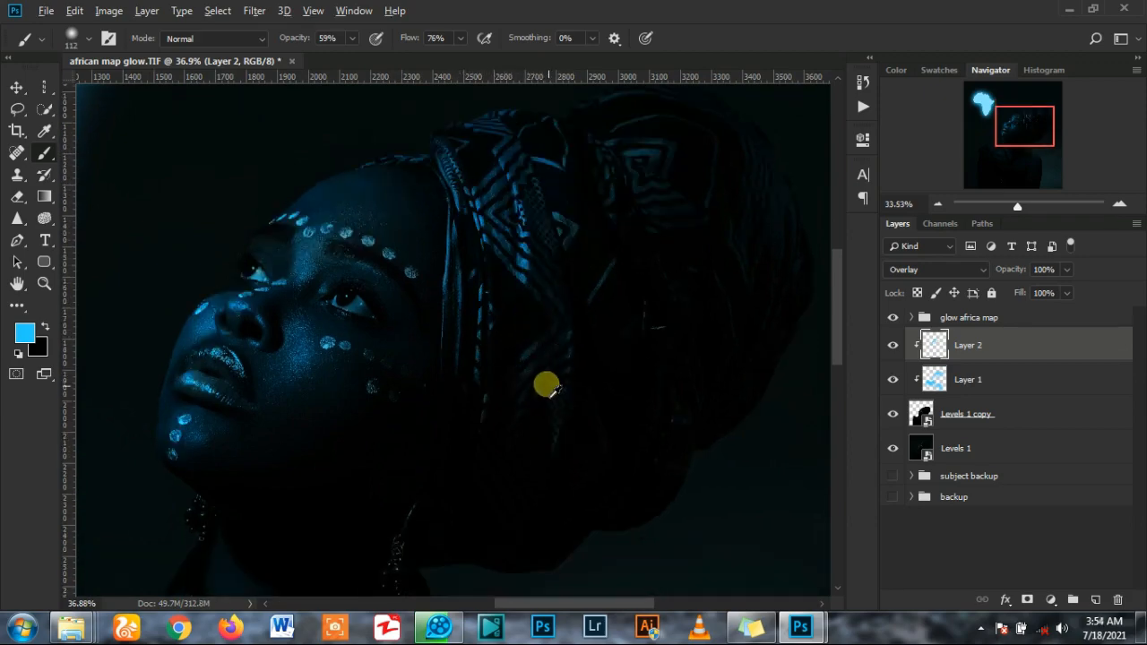
scroll(547, 385, "down", 3)
scroll(532, 387, "up", 6)
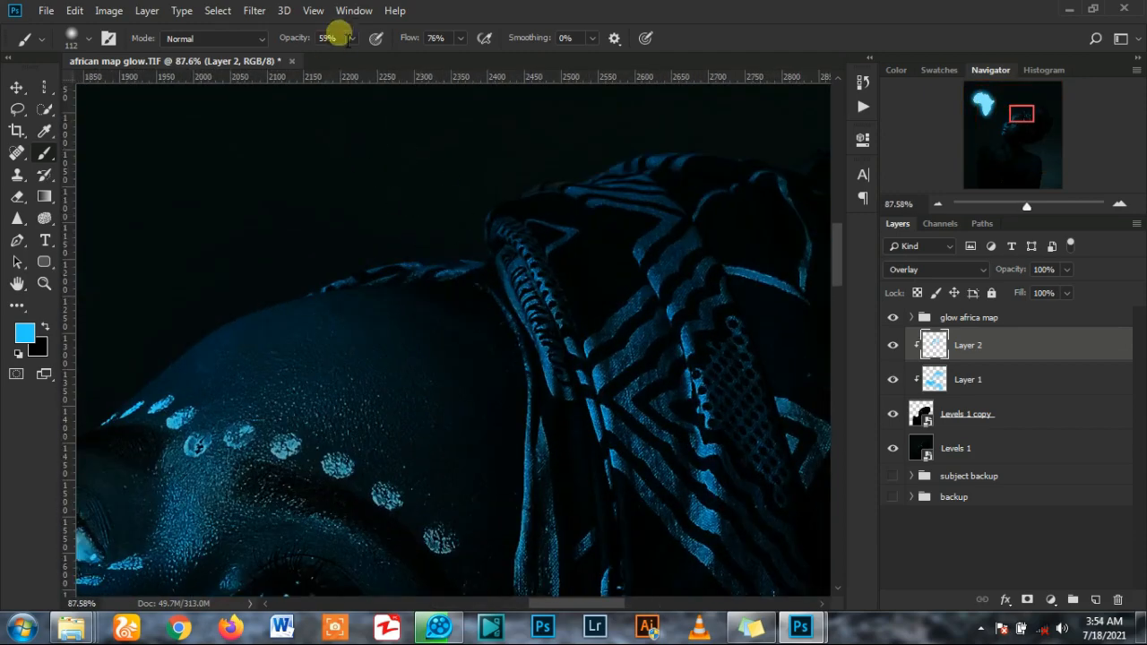
- Brighten the headwrap's front edge, braided trim and hanging bands in blue with a size 48 brush at 77% opacity
left_click(352, 39)
left_click(368, 57)
left_click(456, 271)
right_click(418, 242, "alt")
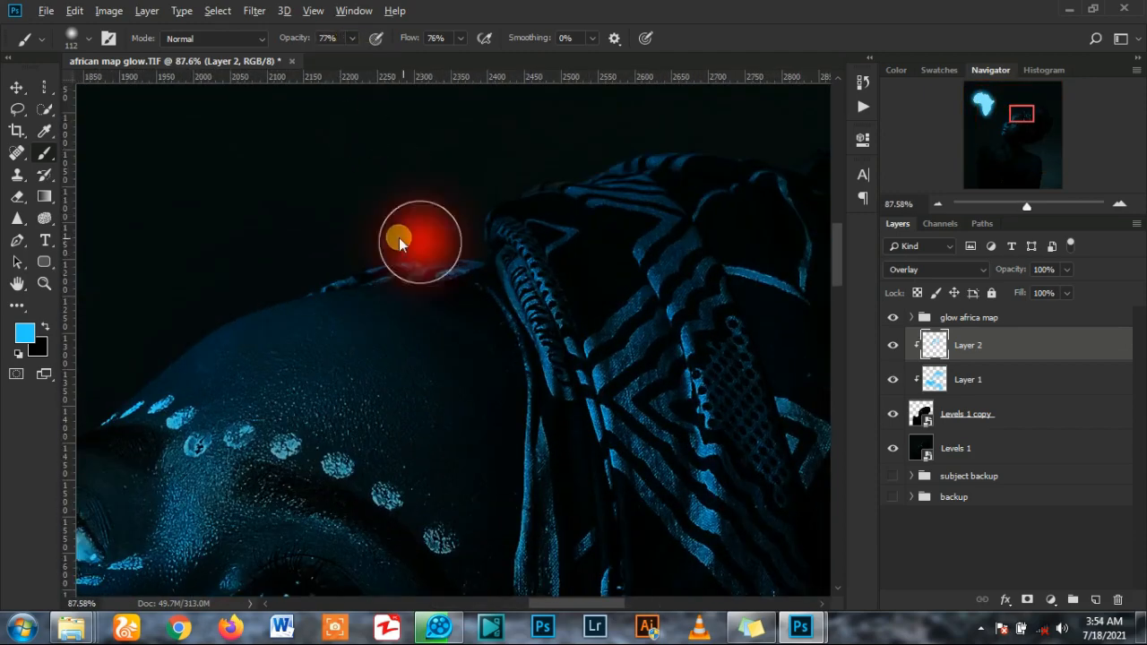
mouse_move(378, 276)
left_mouse_down()
mouse_move(330, 279)
mouse_move(511, 269)
mouse_move(498, 229)
left_mouse_up()
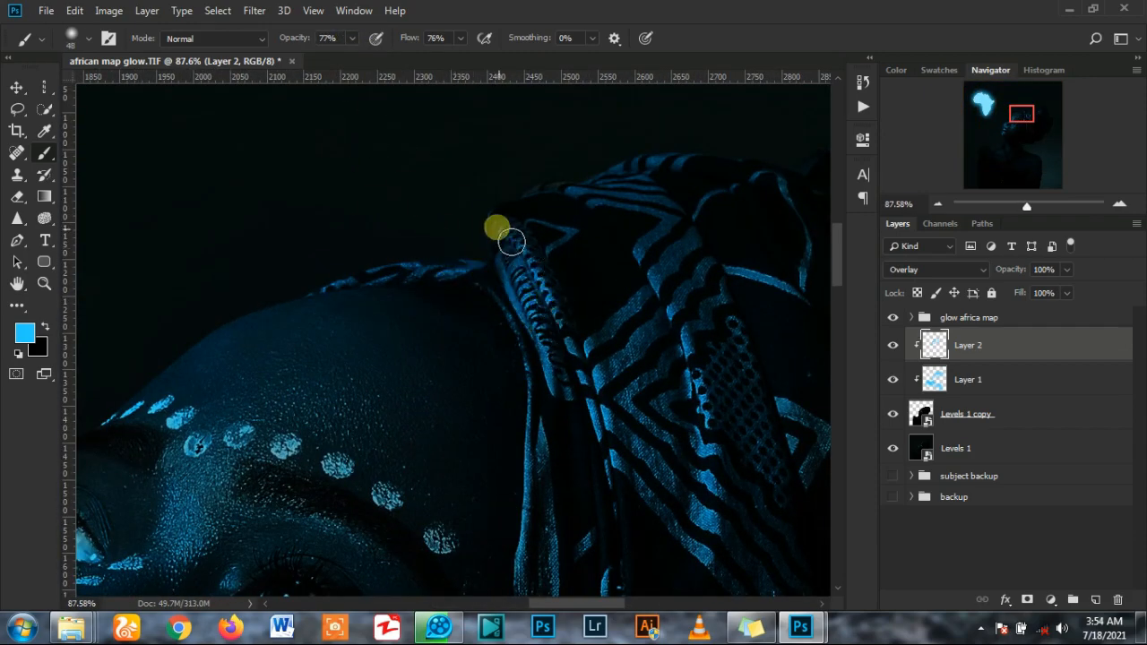
scroll(619, 466, "down", 2)
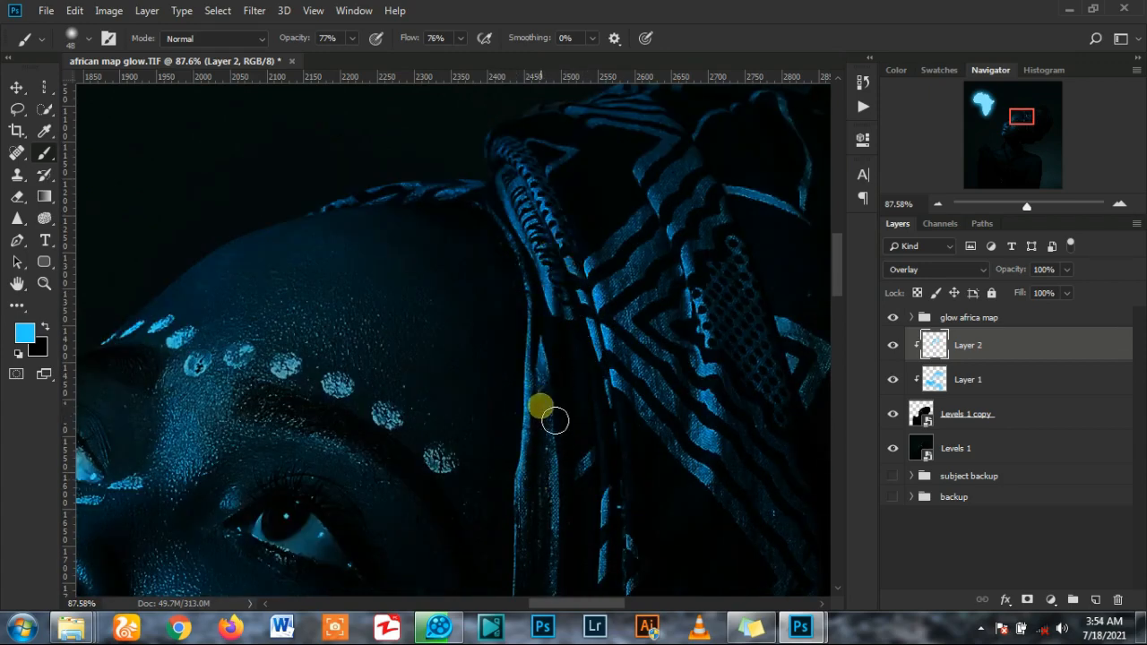
scroll(548, 413, "down", 2)
scroll(556, 492, "down", 2)
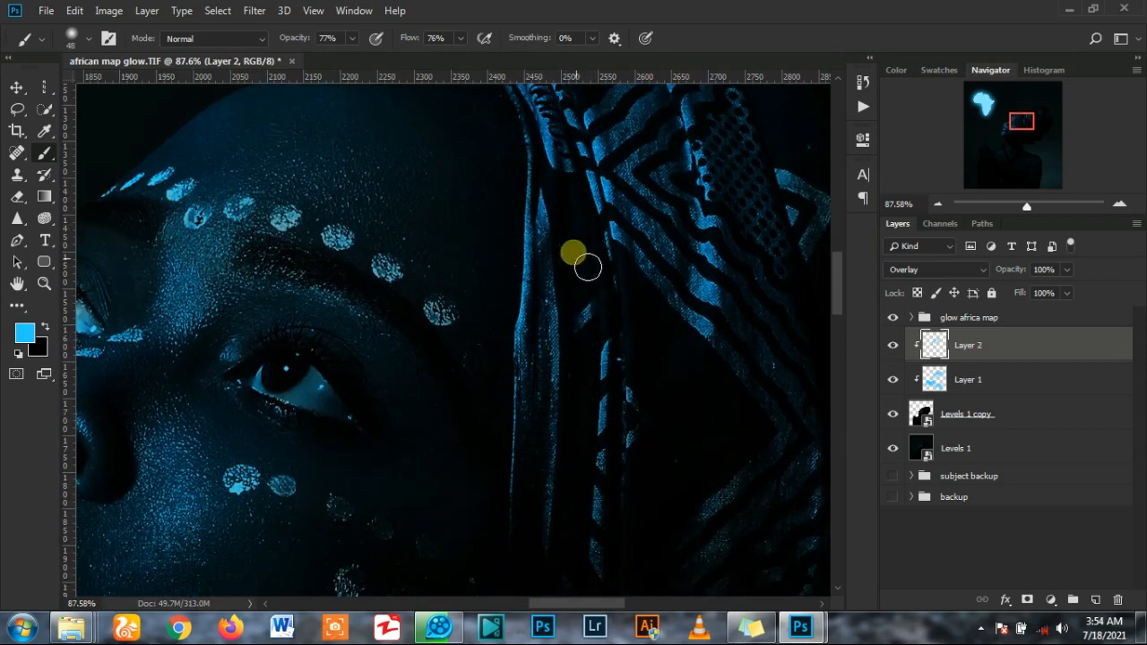
scroll(616, 405, "up", 2)
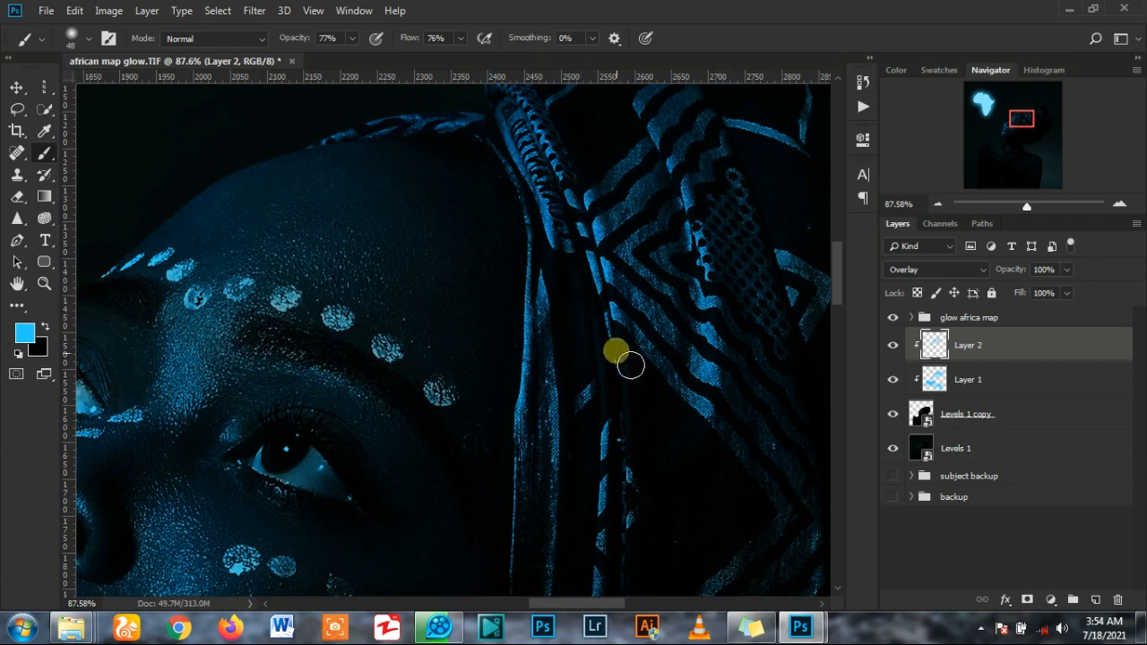
scroll(630, 364, "up", 2)
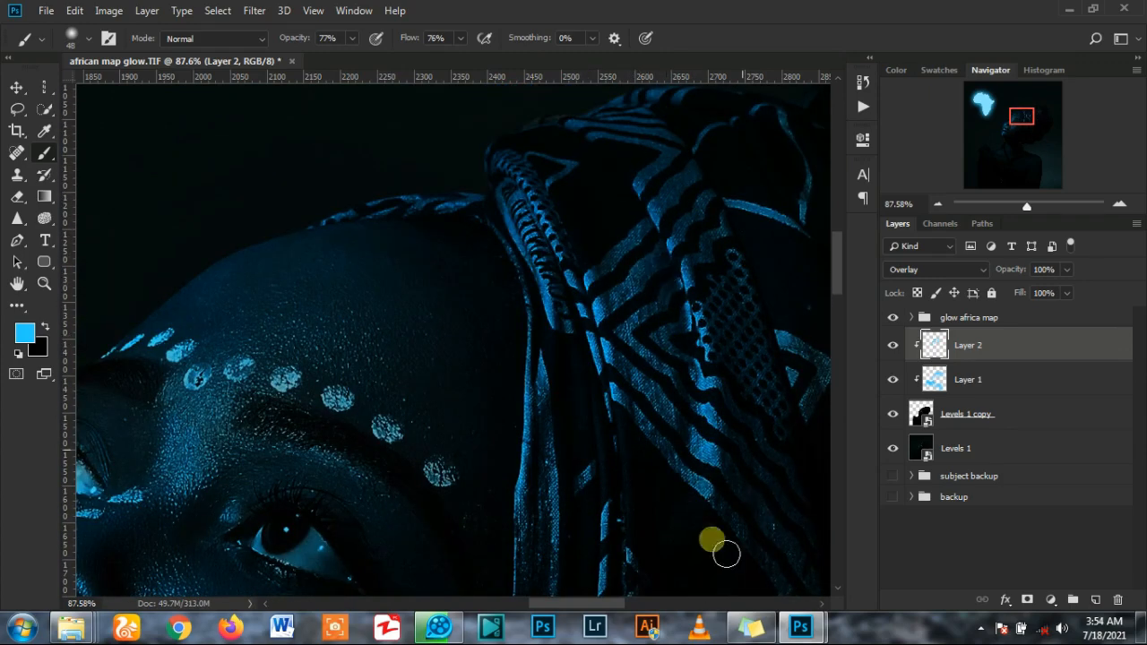
scroll(515, 260, "down", 1)
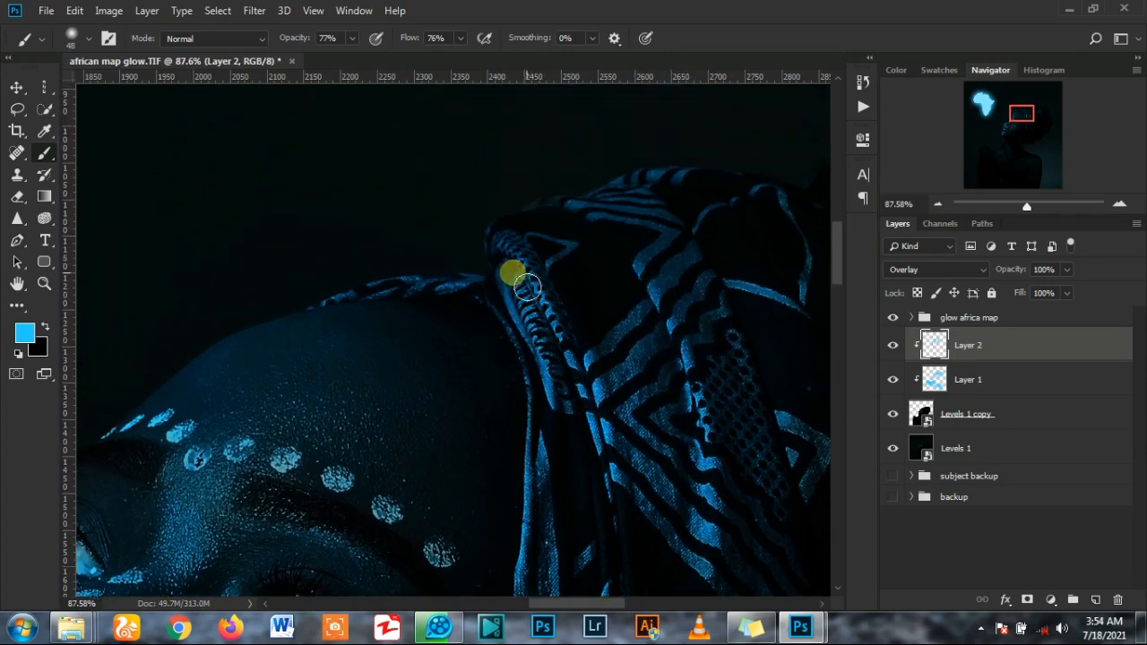
scroll(435, 312, "down", 1)
scroll(468, 421, "down", 3)
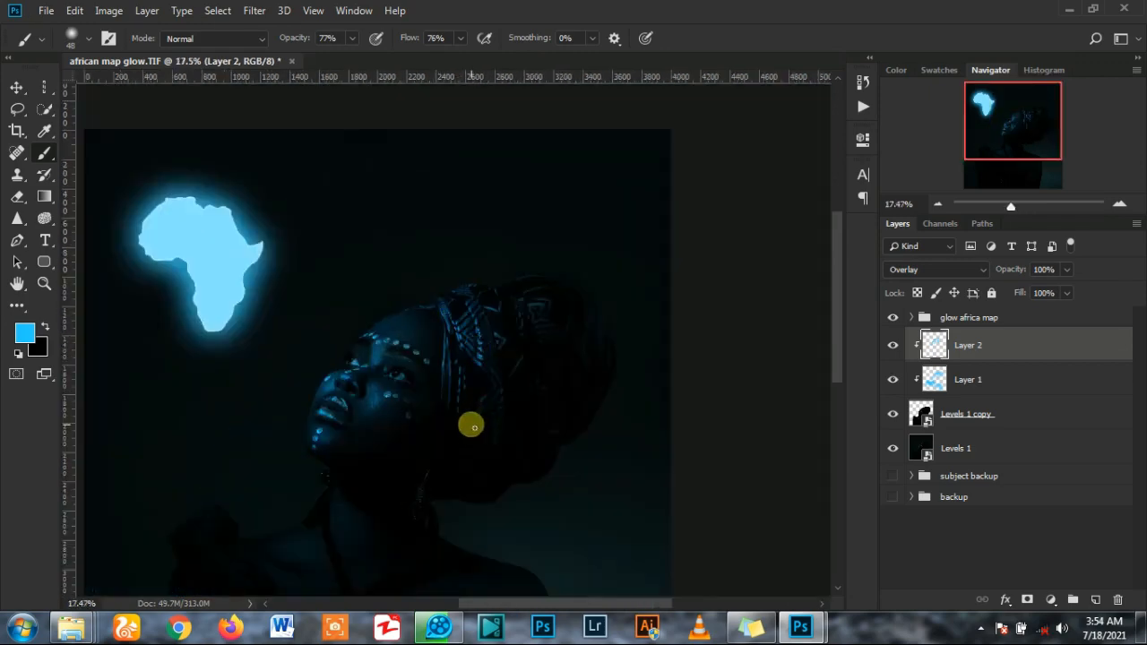
- Paint softer blue over the headwrap's upper folds and rear pattern with a size 160 brush at 40% opacity
scroll(538, 314, "up", 2)
scroll(566, 276, "down", 1)
scroll(567, 276, "up", 1)
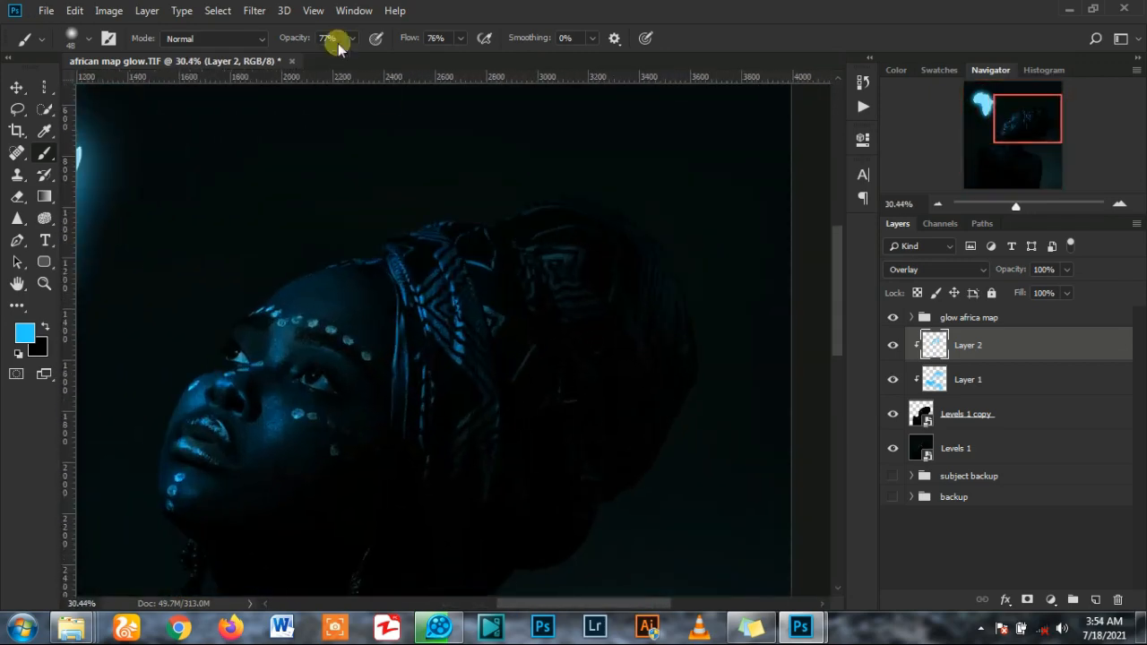
left_click(352, 38)
left_click(505, 328)
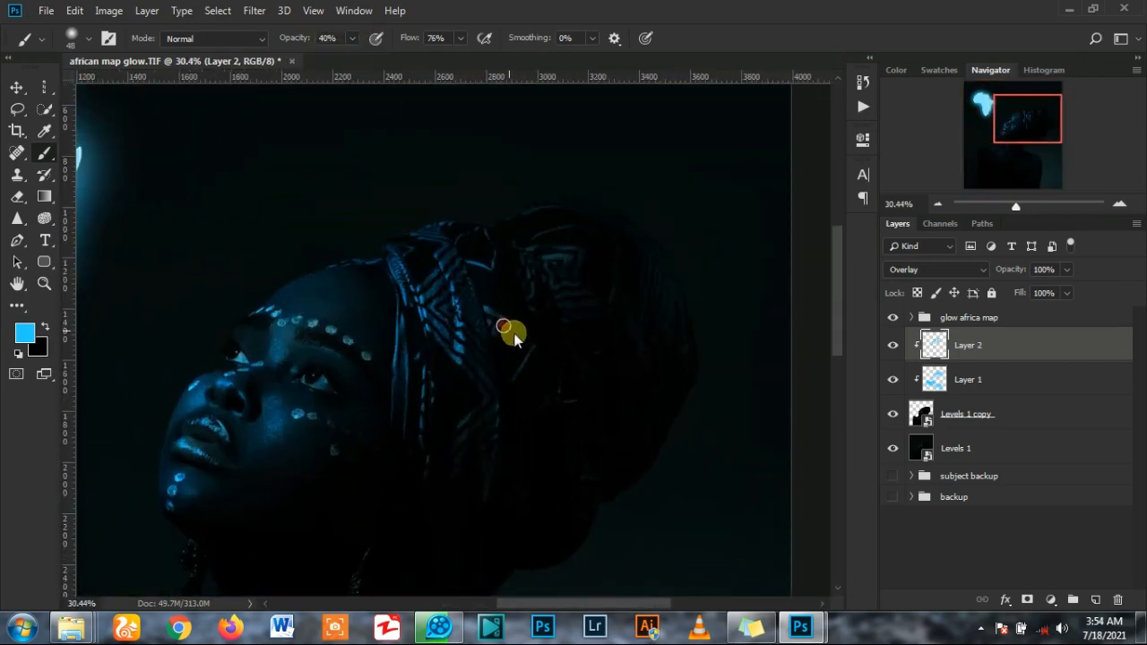
key("bracketright")
key("bracketright")
key("bracketright")
key("bracketright")
key("bracketright")
key("bracketright")
key("bracketright")
key("bracketright")
key("bracketright")
mouse_move(505, 244)
left_mouse_down()
mouse_move(574, 275)
mouse_move(561, 287)
mouse_move(549, 234)
mouse_move(506, 217)
left_mouse_up()
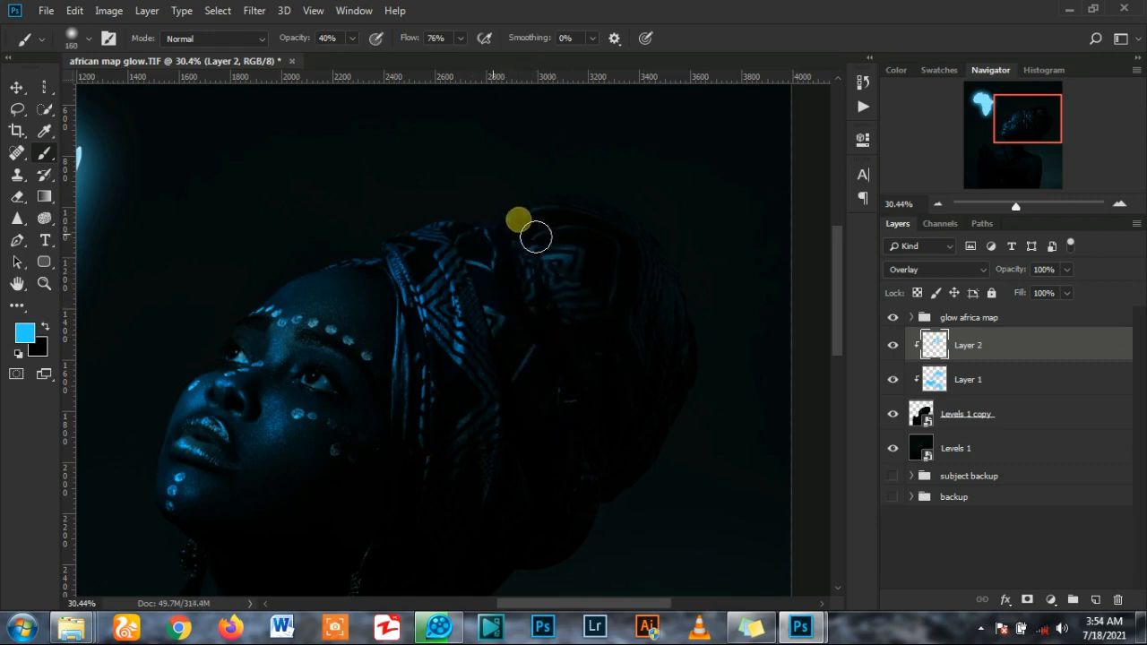
scroll(561, 475, "down", 3)
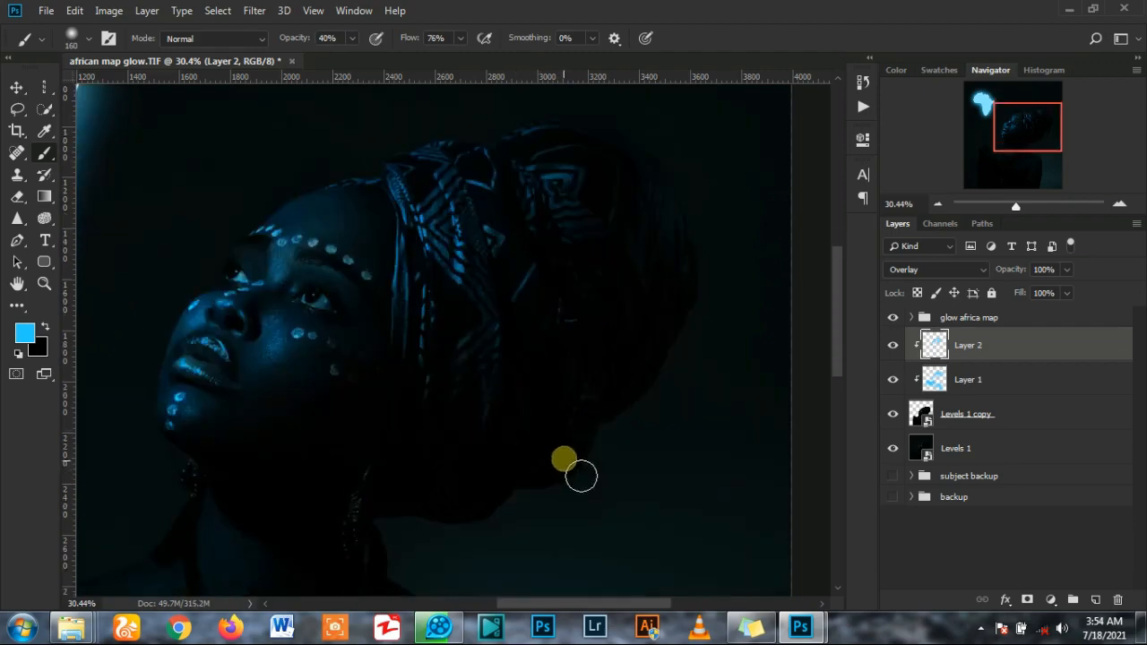
scroll(540, 443, "down", 5)
scroll(556, 339, "up", 10)
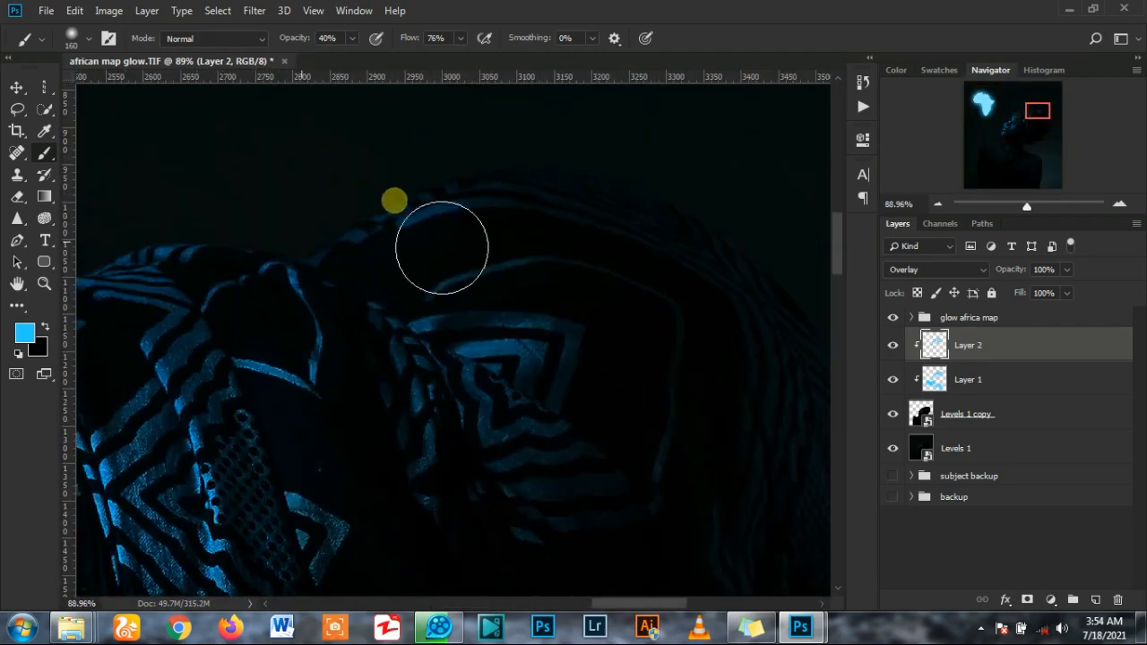
- Lower the brush opacity to 10%, add faint blue to the headwrap's rear curve, and compare with Layer 2 hidden
left_click(352, 39)
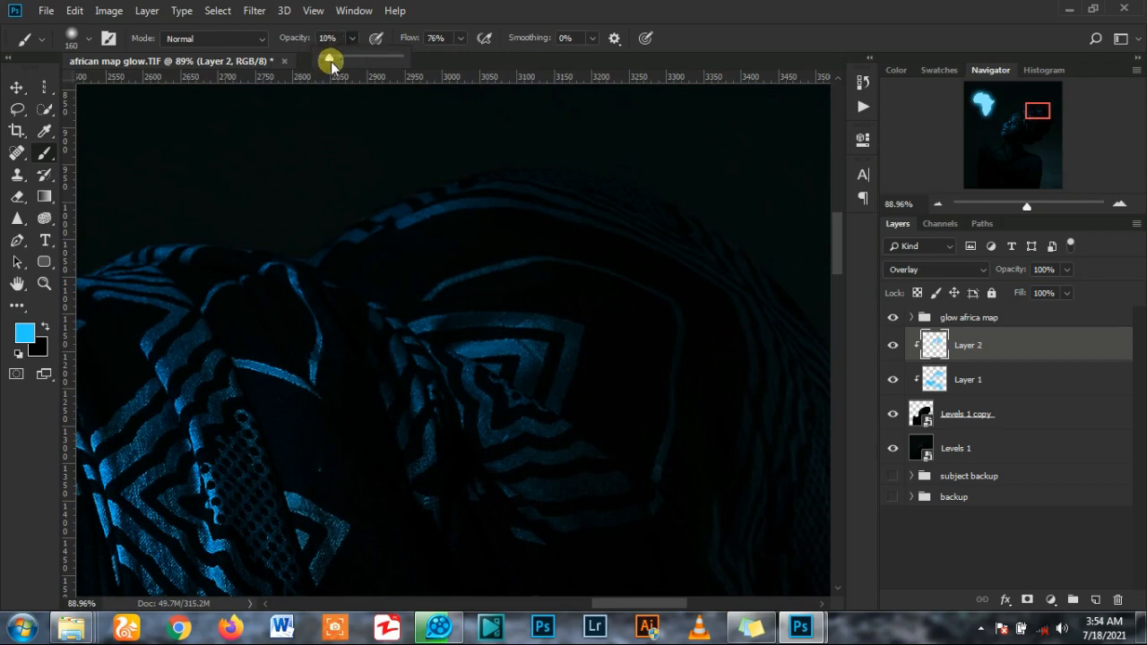
scroll(466, 181, "down", 2)
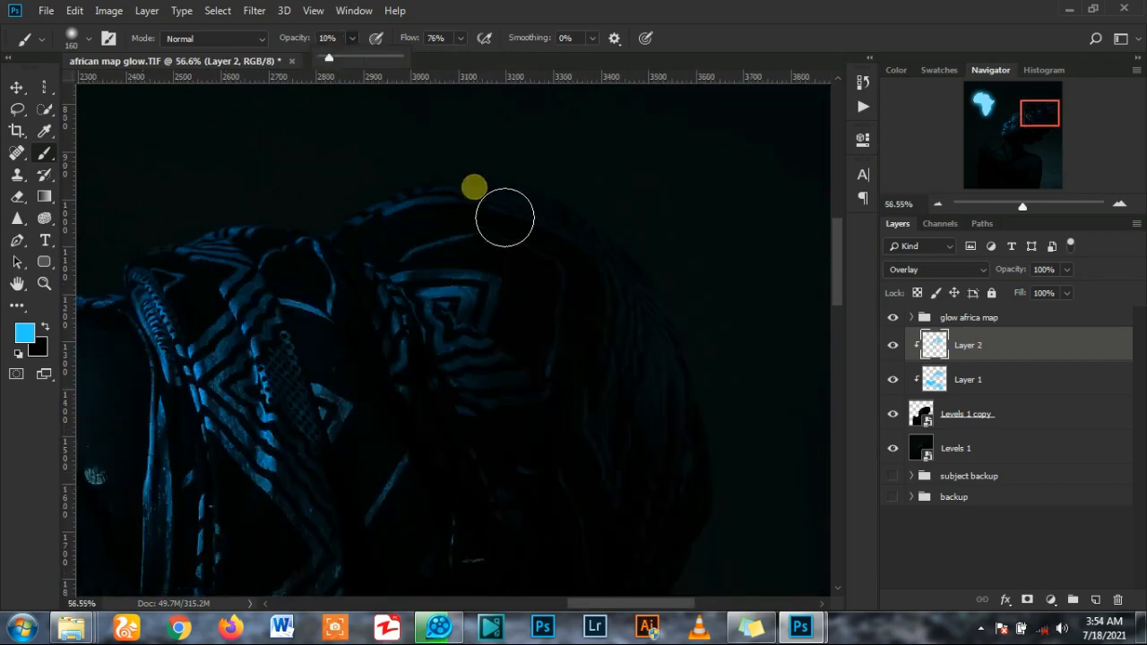
left_click(893, 344)
left_click(894, 345)
scroll(731, 363, "down", 3)
scroll(494, 404, "down", 3)
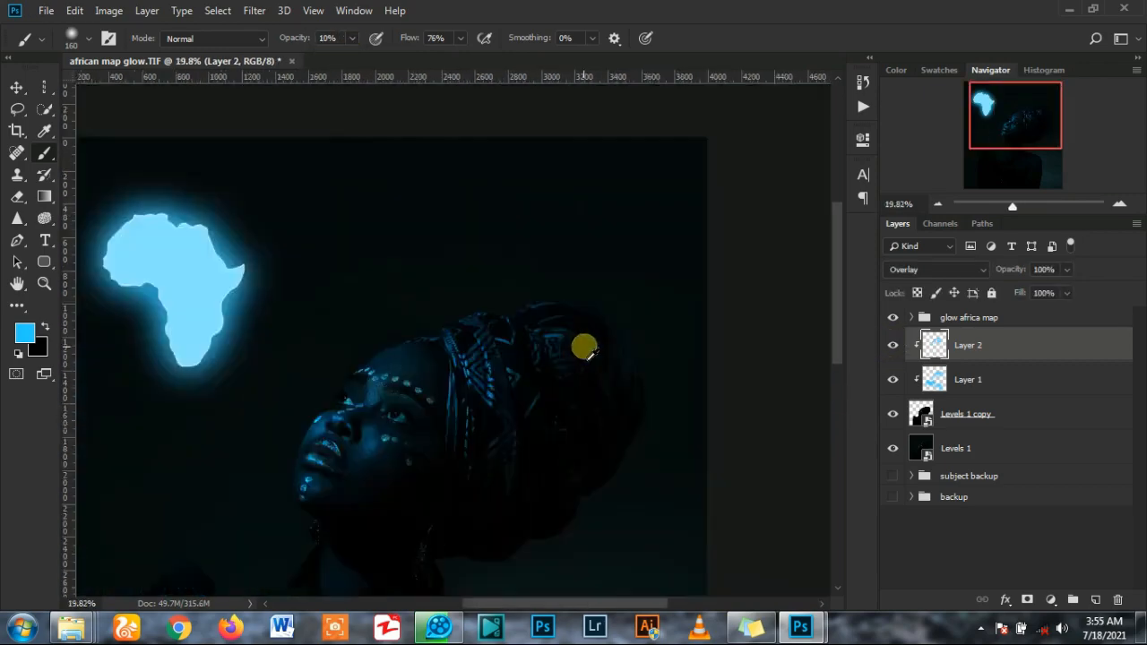
- Soften the blue light at the back of the headwrap with a 737 px Eraser at 53% opacity
scroll(584, 349, "down", 2)
scroll(615, 233, "up", 3)
key("e")
right_click(550, 269)
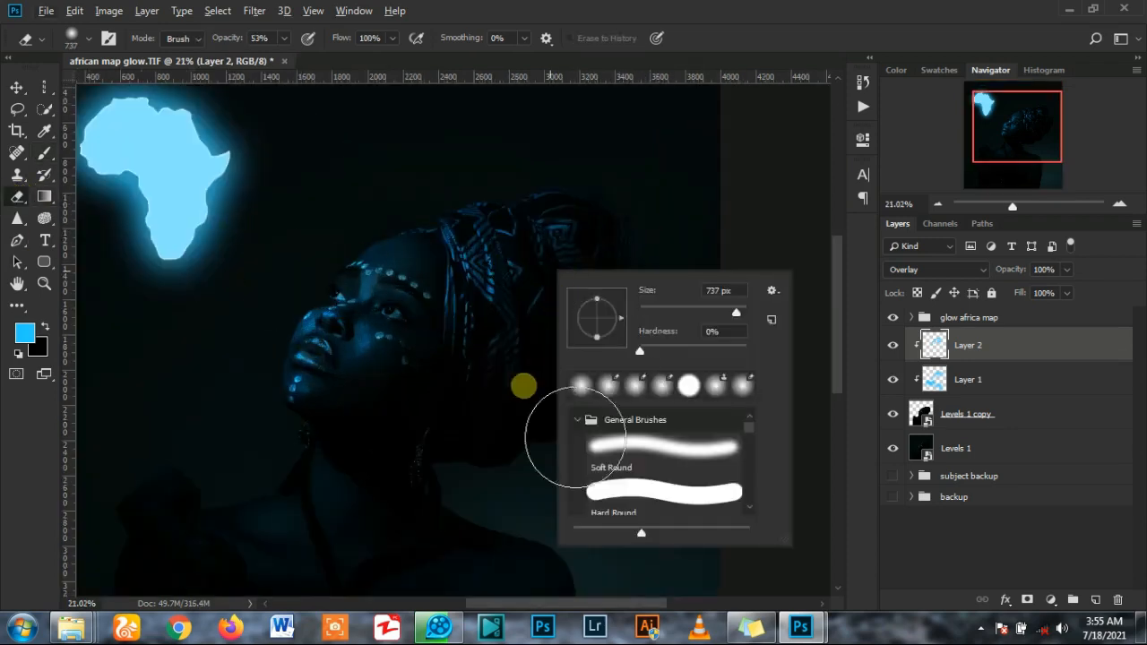
key("Escape")
scroll(564, 439, "up", 2)
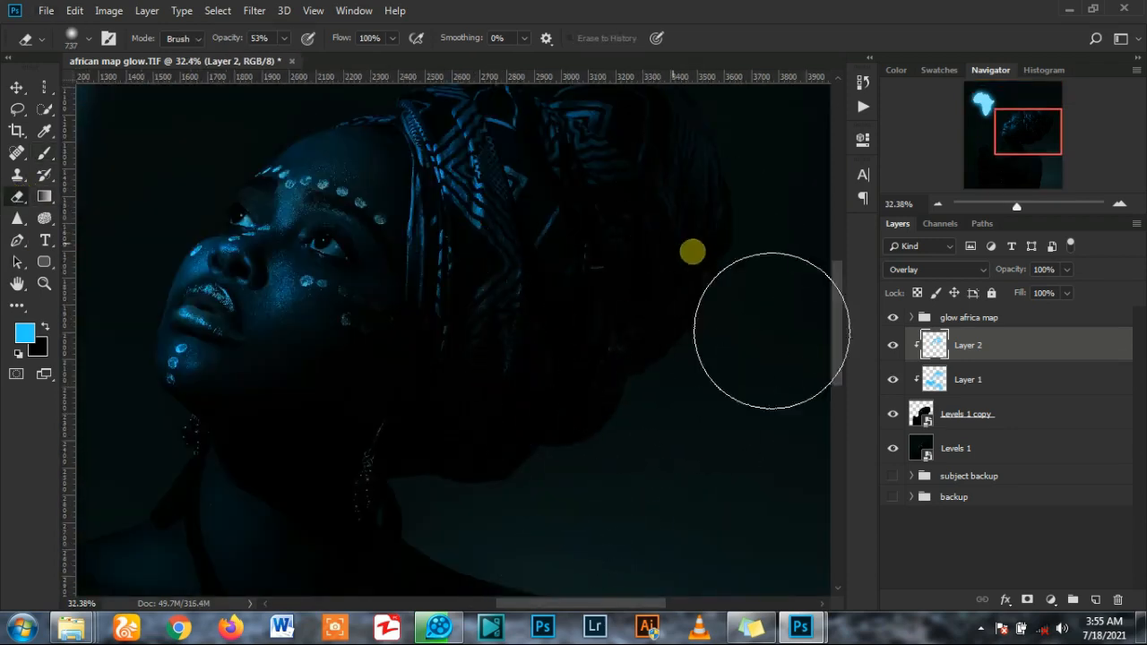
scroll(704, 302, "down", 5)
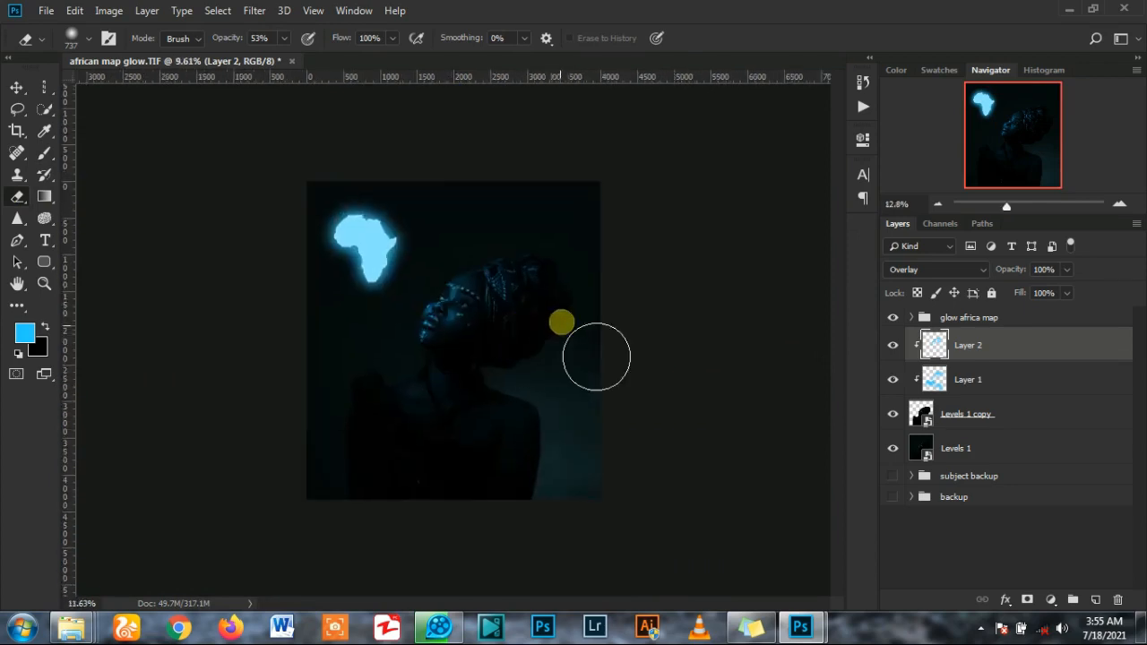
scroll(561, 322, "up", 4)
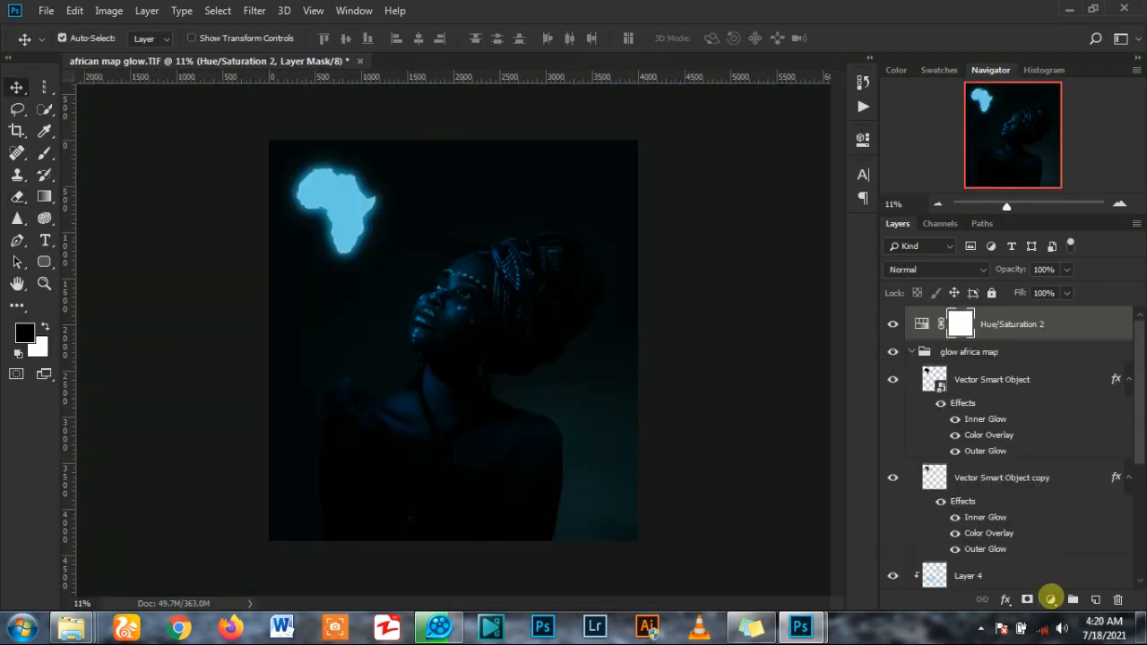
- Add a Levels adjustment layer above Hue/Saturation 2 and set its midtones to 0.95
left_click(1050, 599)
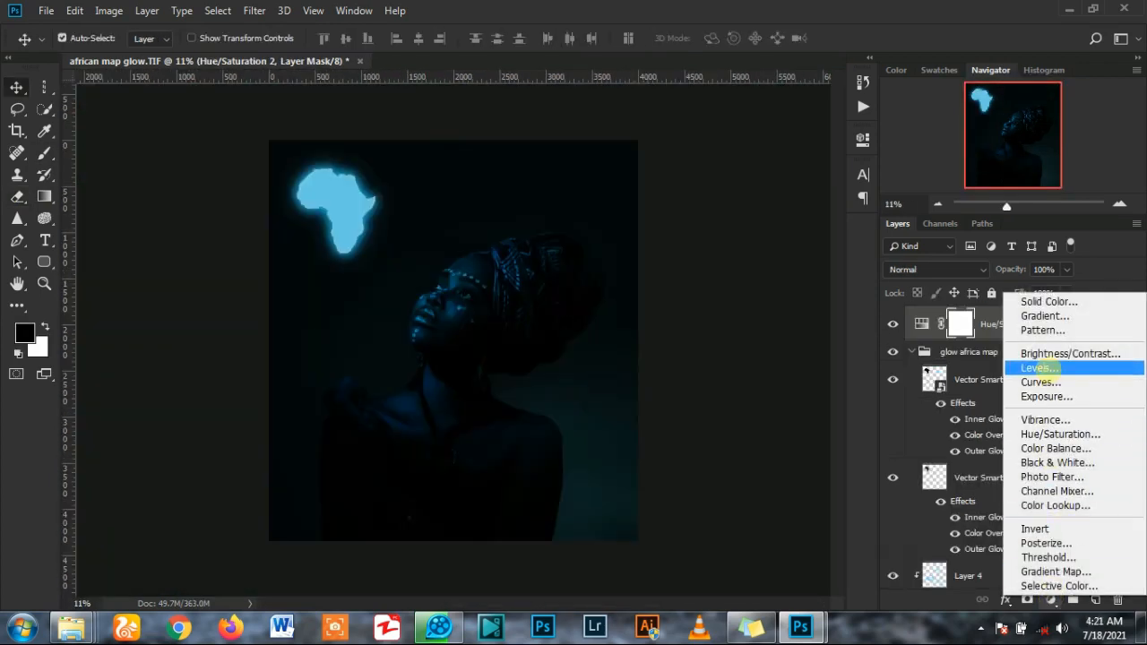
left_click(1040, 367)
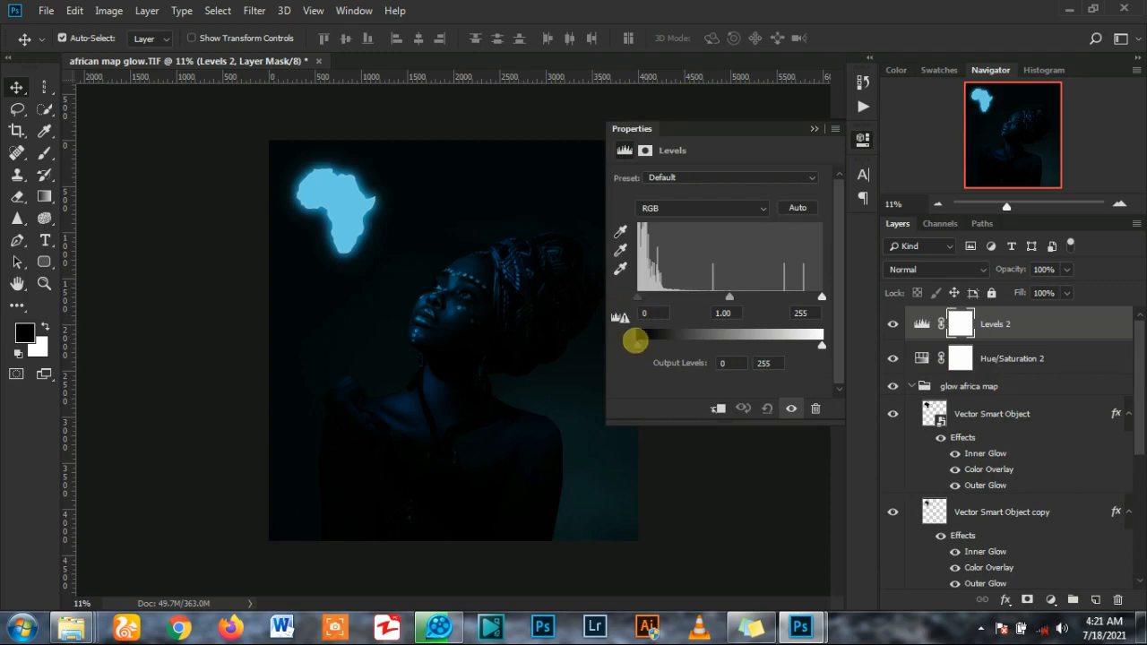
left_click_drag(637, 343, 605, 341)
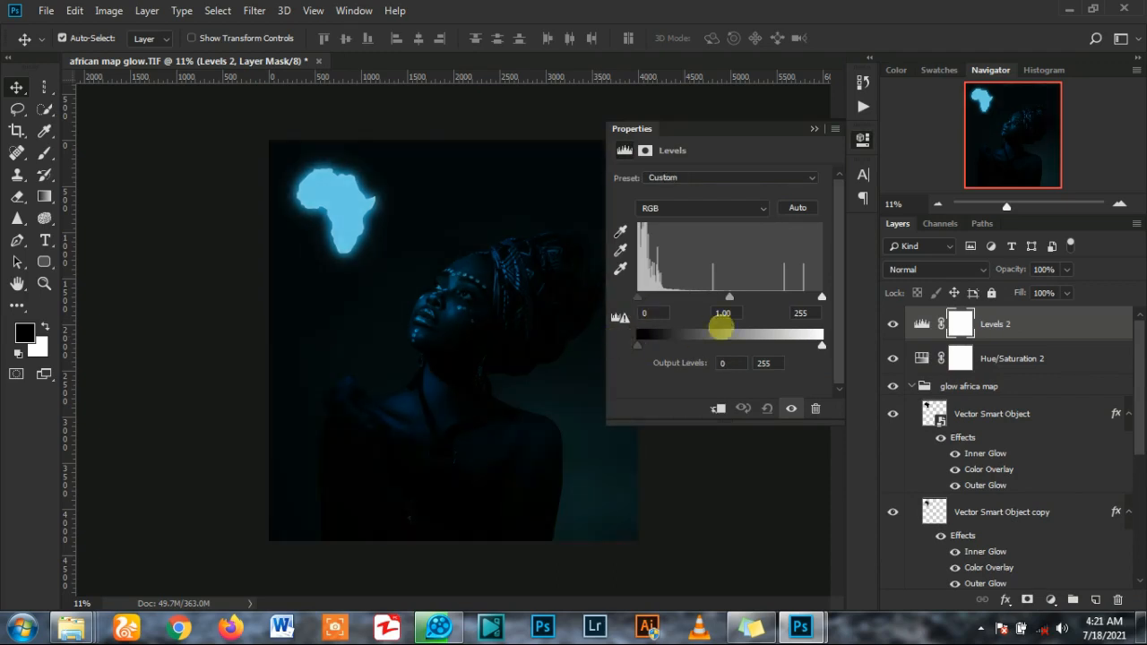
mouse_move(729, 296)
left_mouse_down()
mouse_move(717, 299)
mouse_move(736, 297)
left_mouse_up()
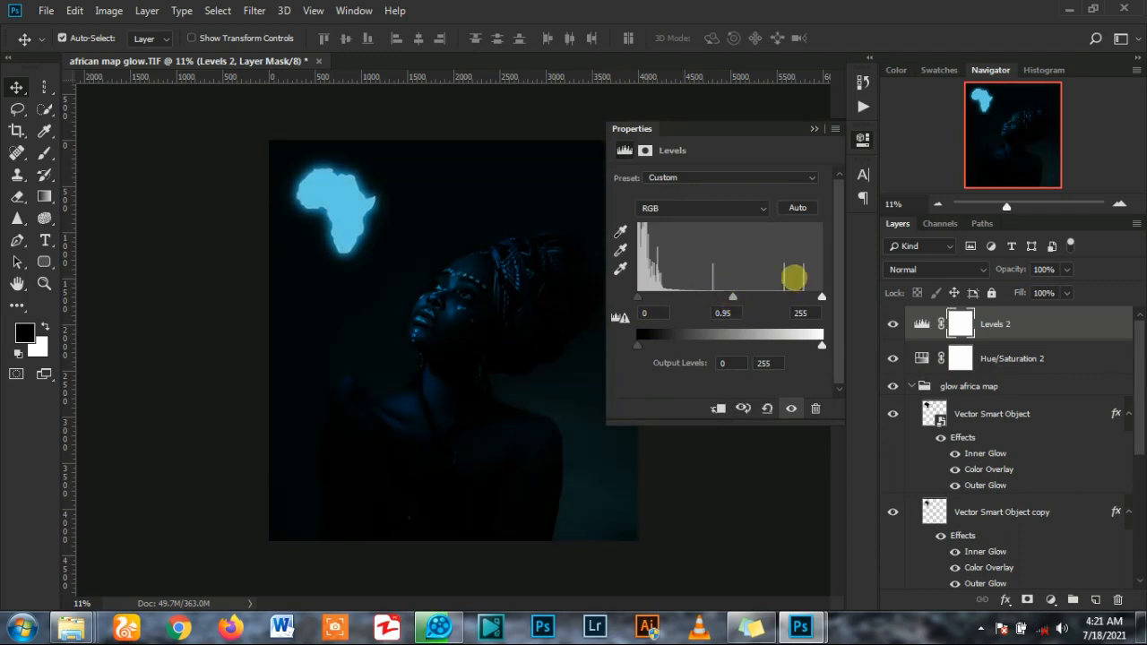
- Try shifting the Levels adjustment's input white, output white and input black points, and close its properties
left_click_drag(814, 296, 842, 292)
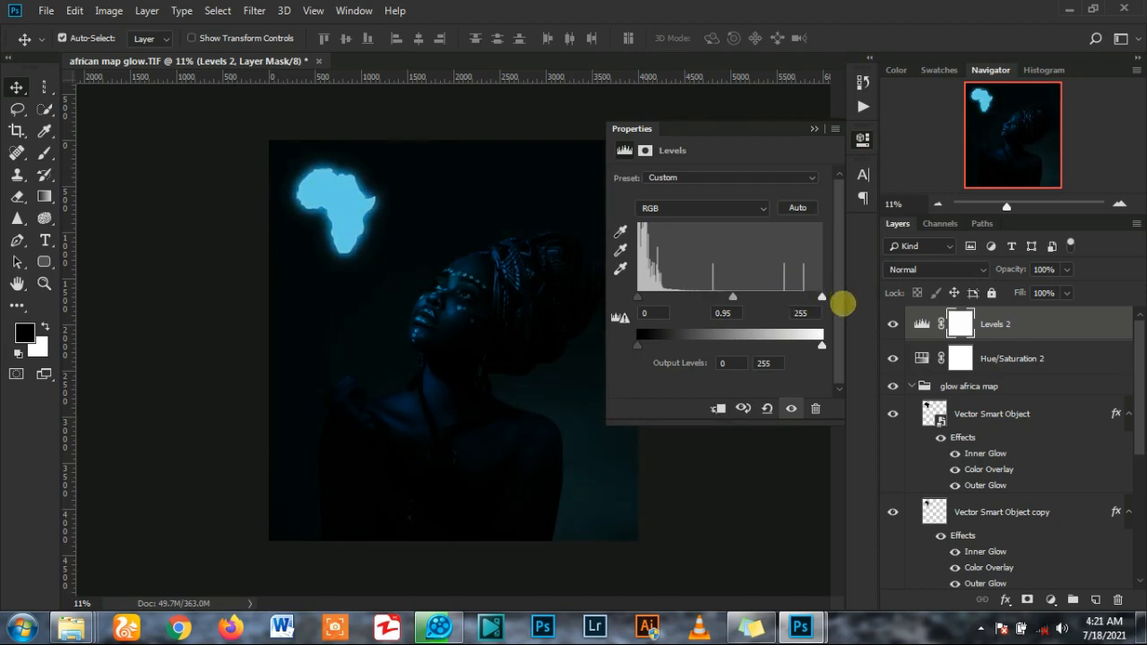
left_click_drag(822, 344, 852, 339)
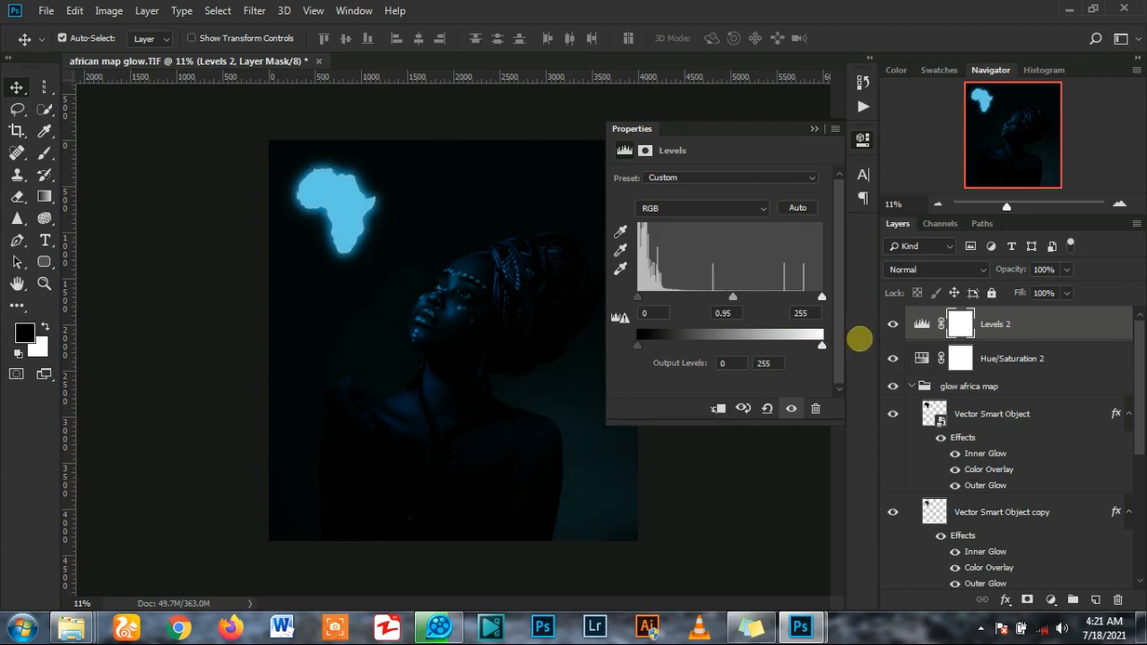
left_click_drag(634, 295, 648, 294)
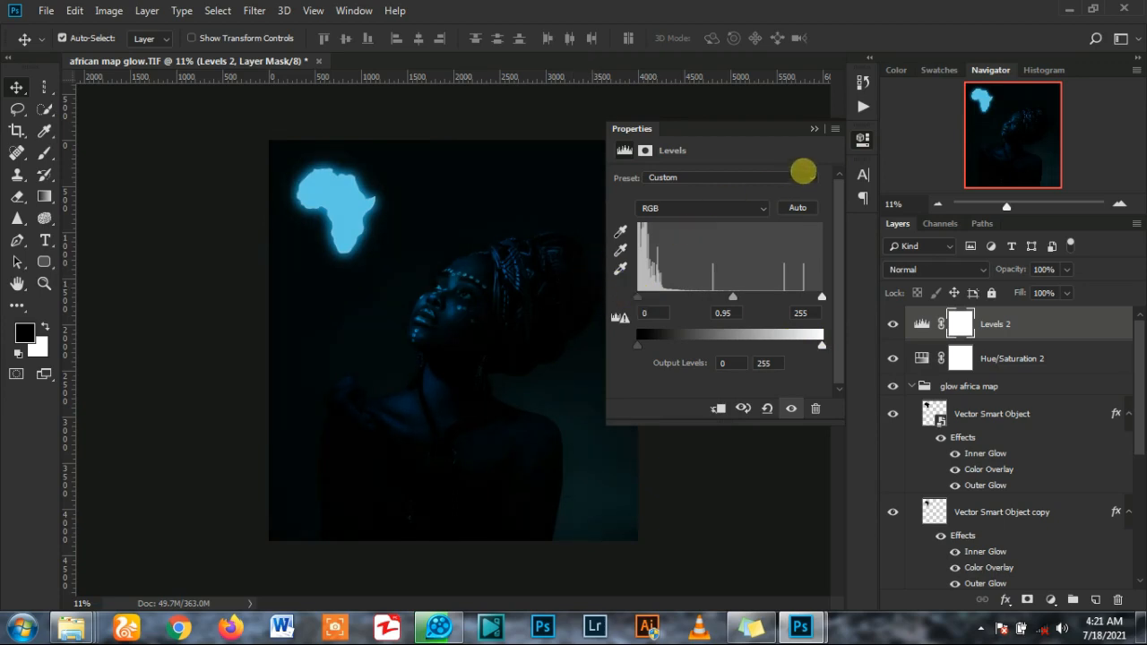
left_click(811, 131)
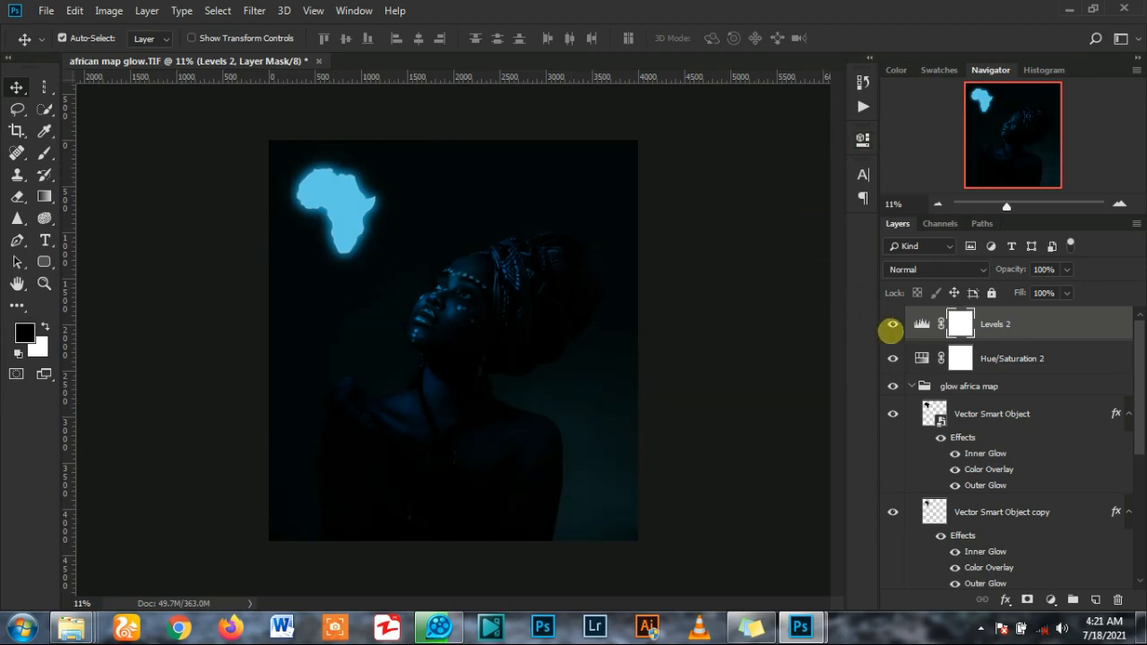